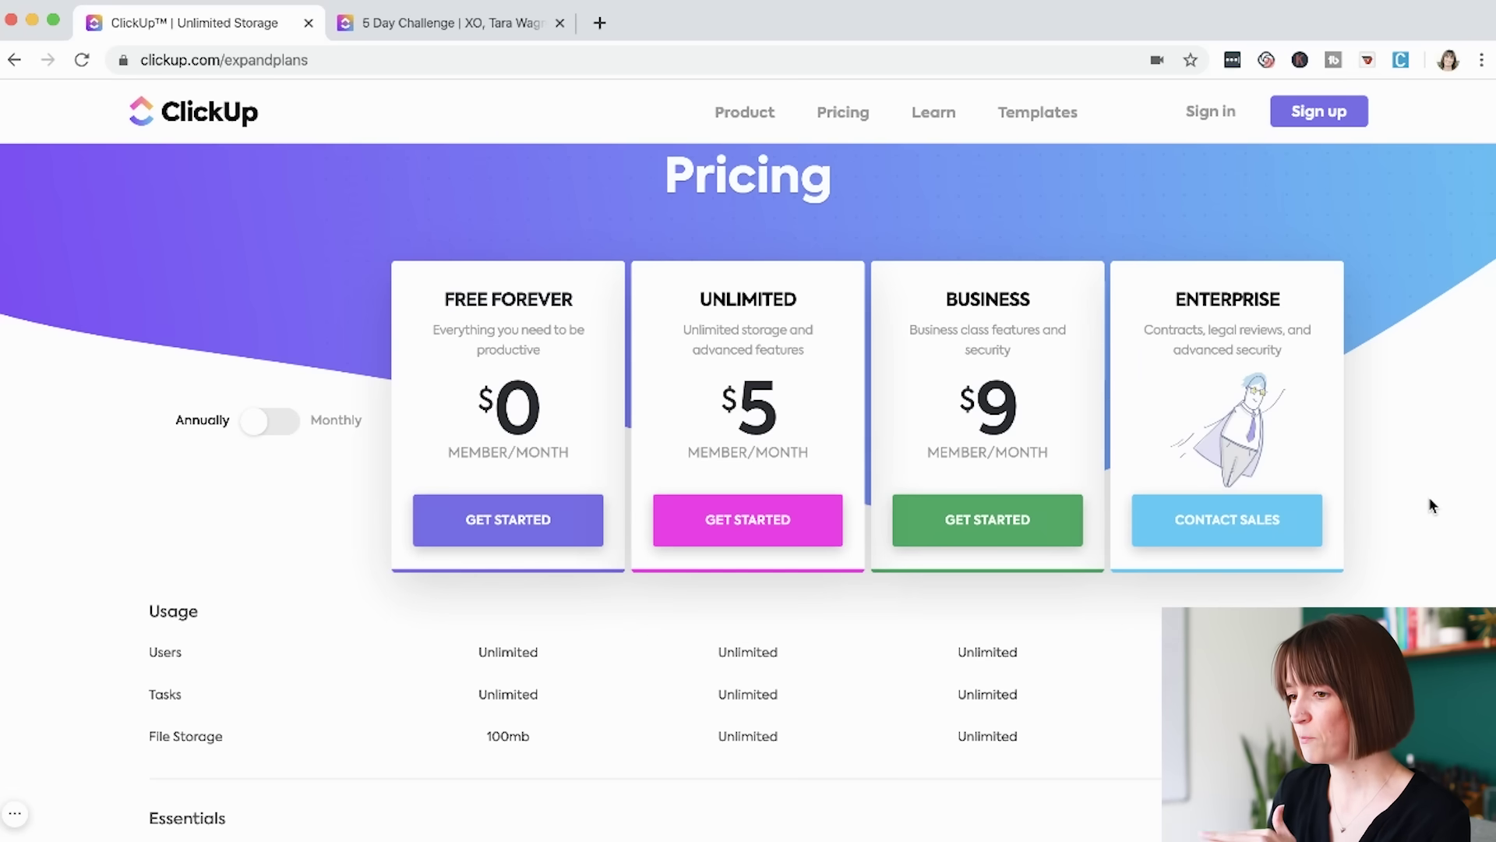
scroll(1431, 505, "down", 2)
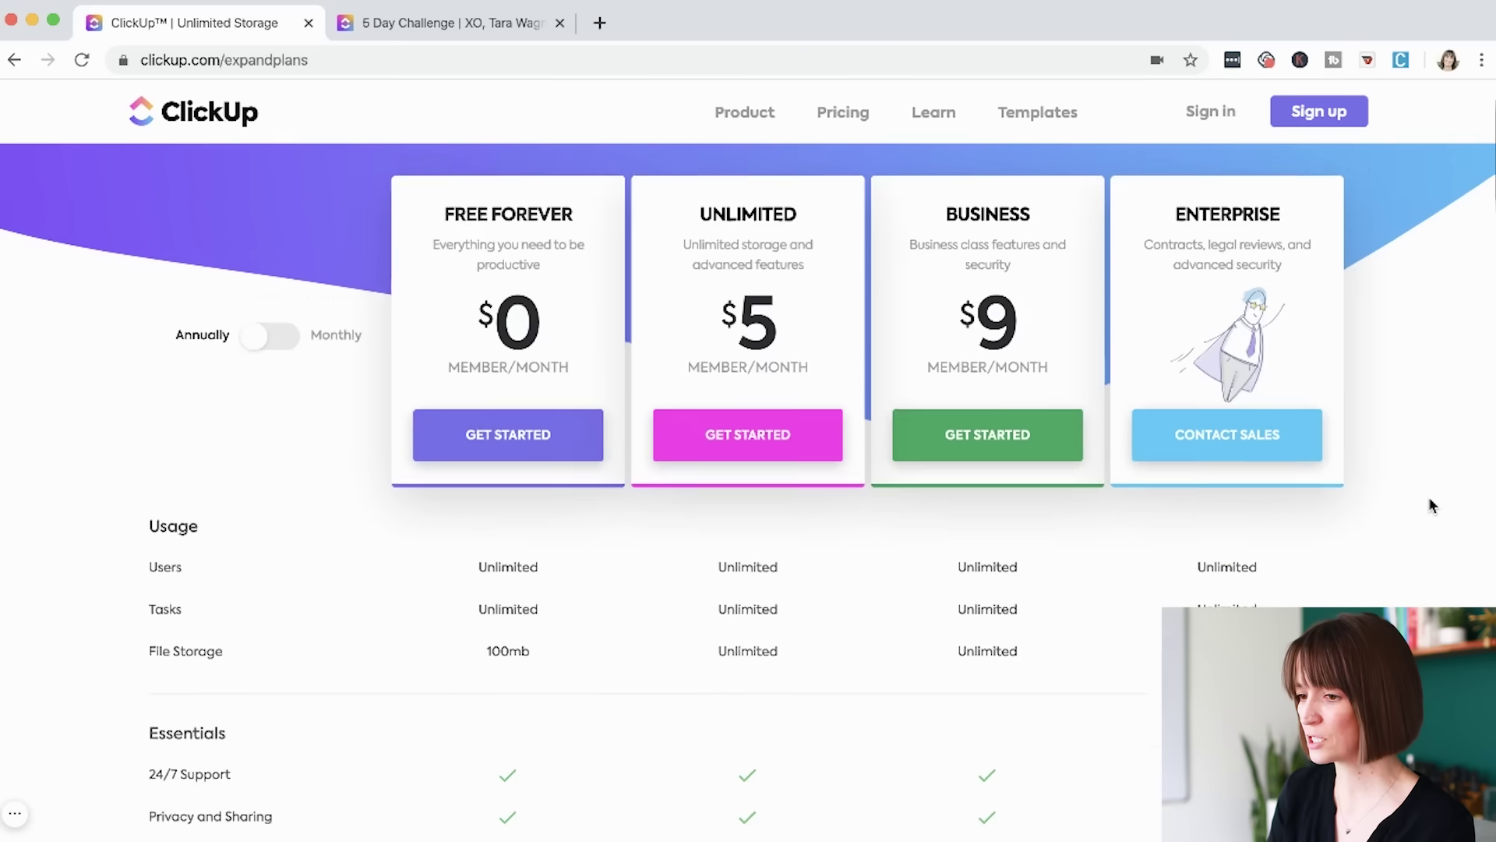
scroll(1431, 505, "down", 1)
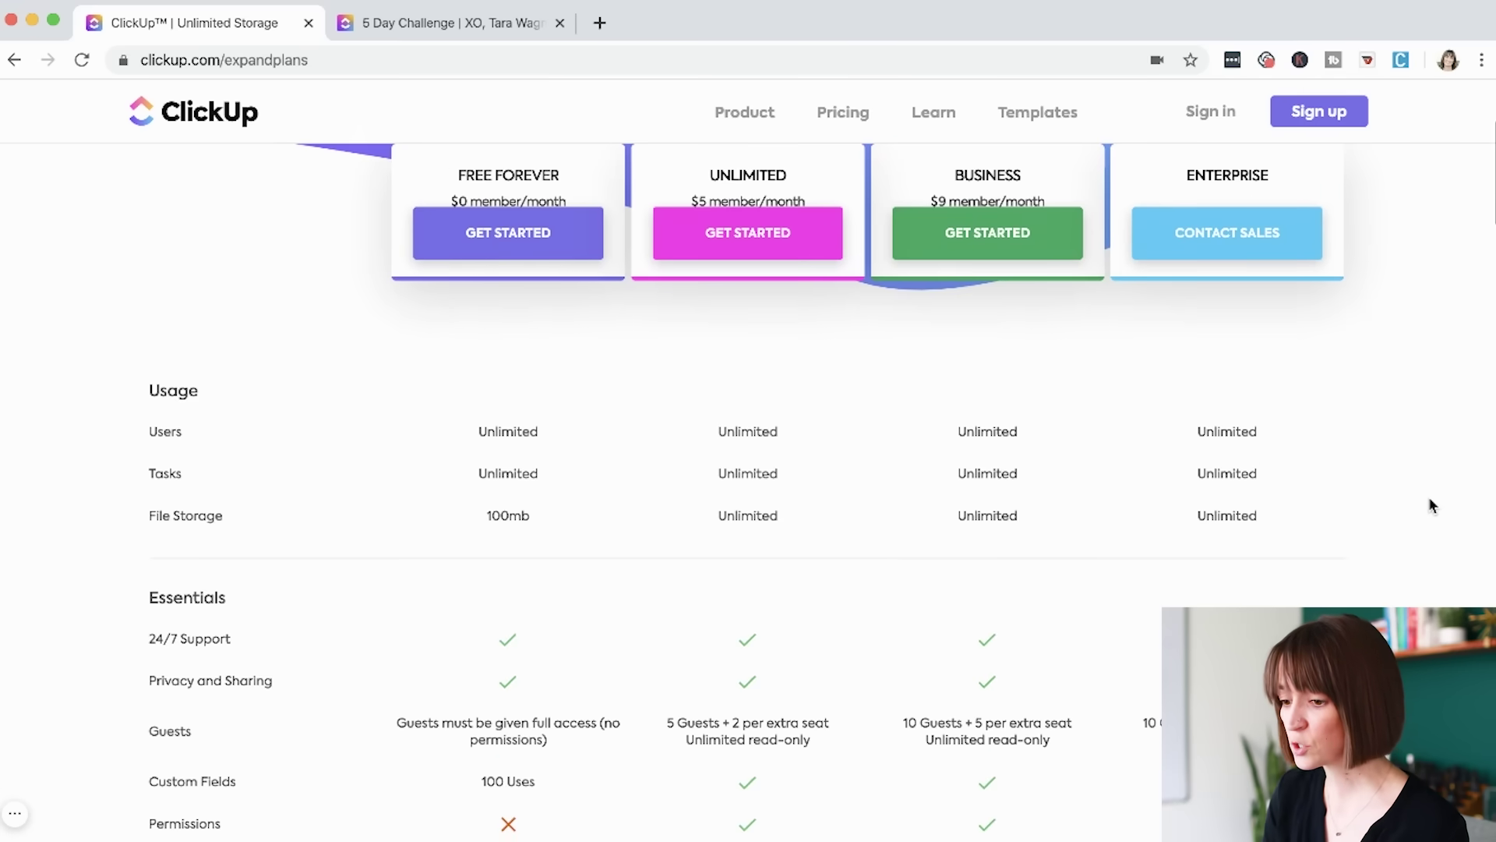
scroll(1431, 506, "down", 1)
scroll(1431, 506, "down", 1)
scroll(1431, 506, "down", 2)
scroll(1431, 506, "down", 1)
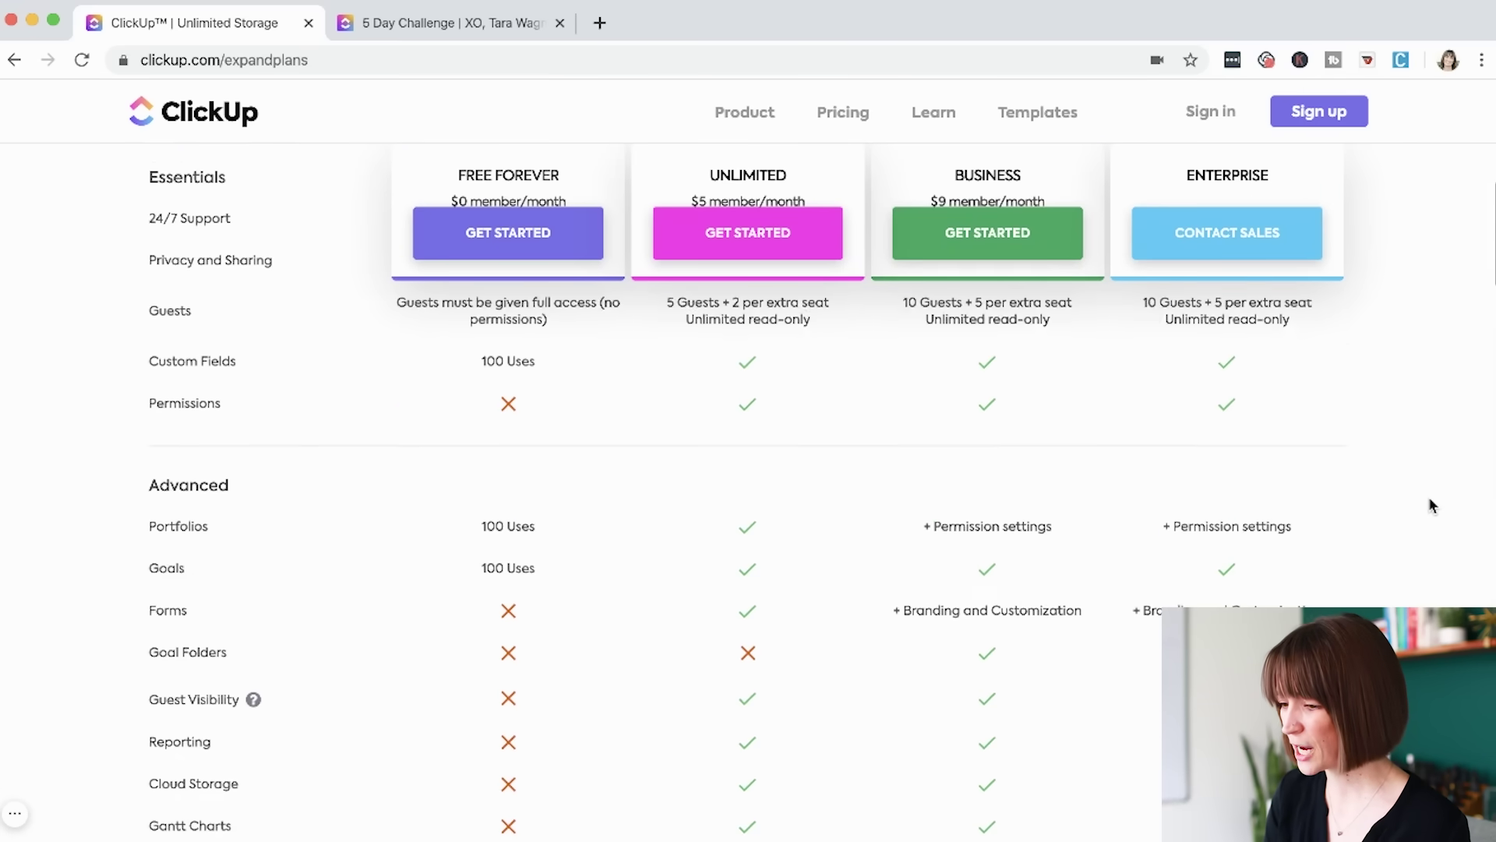
scroll(1431, 505, "down", 2)
scroll(1431, 505, "down", 2)
scroll(1432, 506, "down", 1)
scroll(1431, 505, "down", 1)
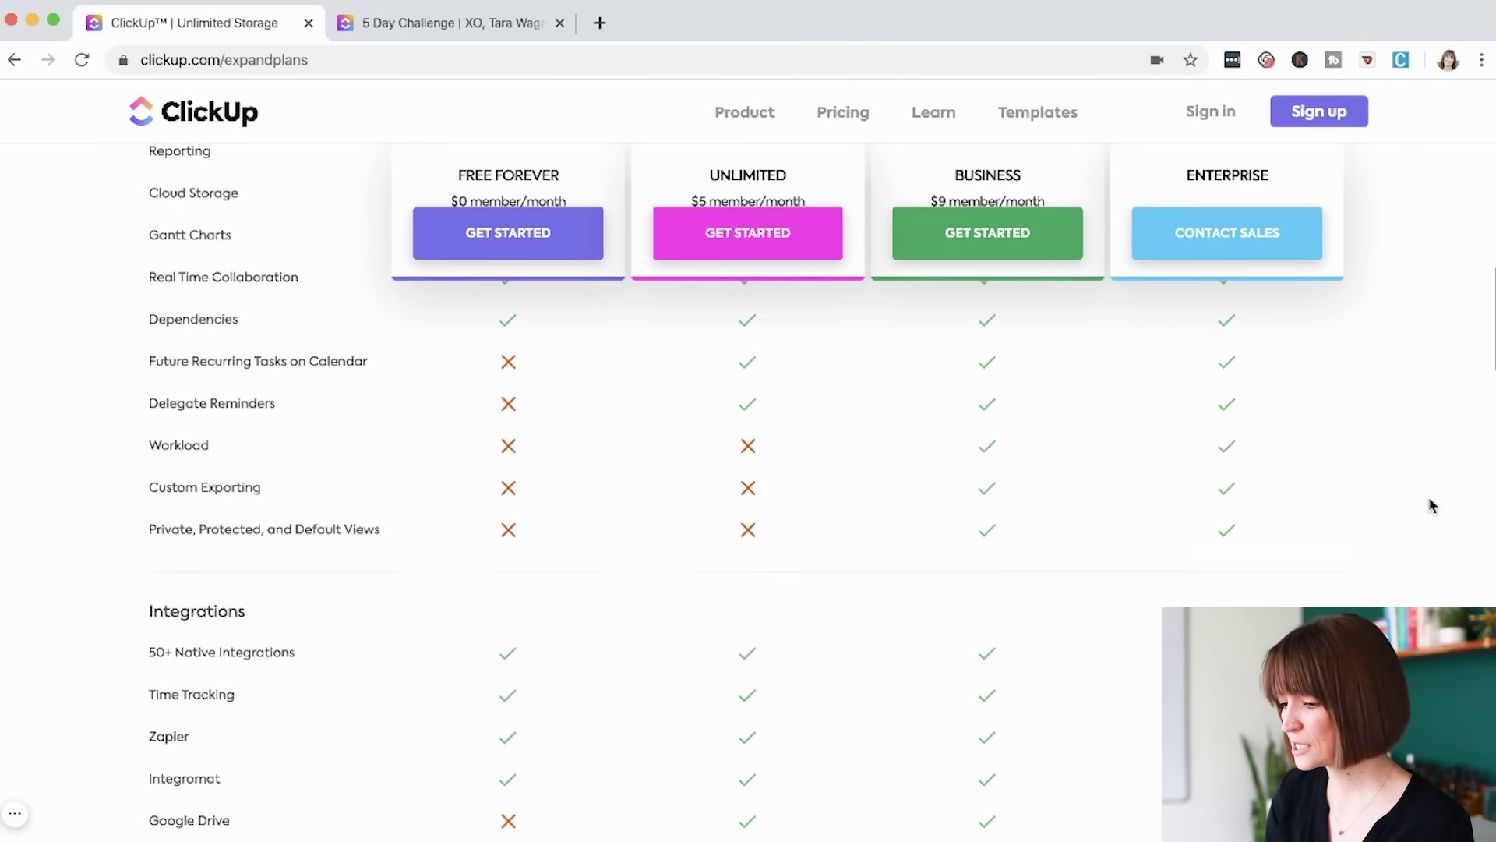
scroll(1431, 506, "down", 2)
scroll(1431, 505, "down", 1)
scroll(1431, 505, "down", 1)
scroll(1431, 505, "up", 5)
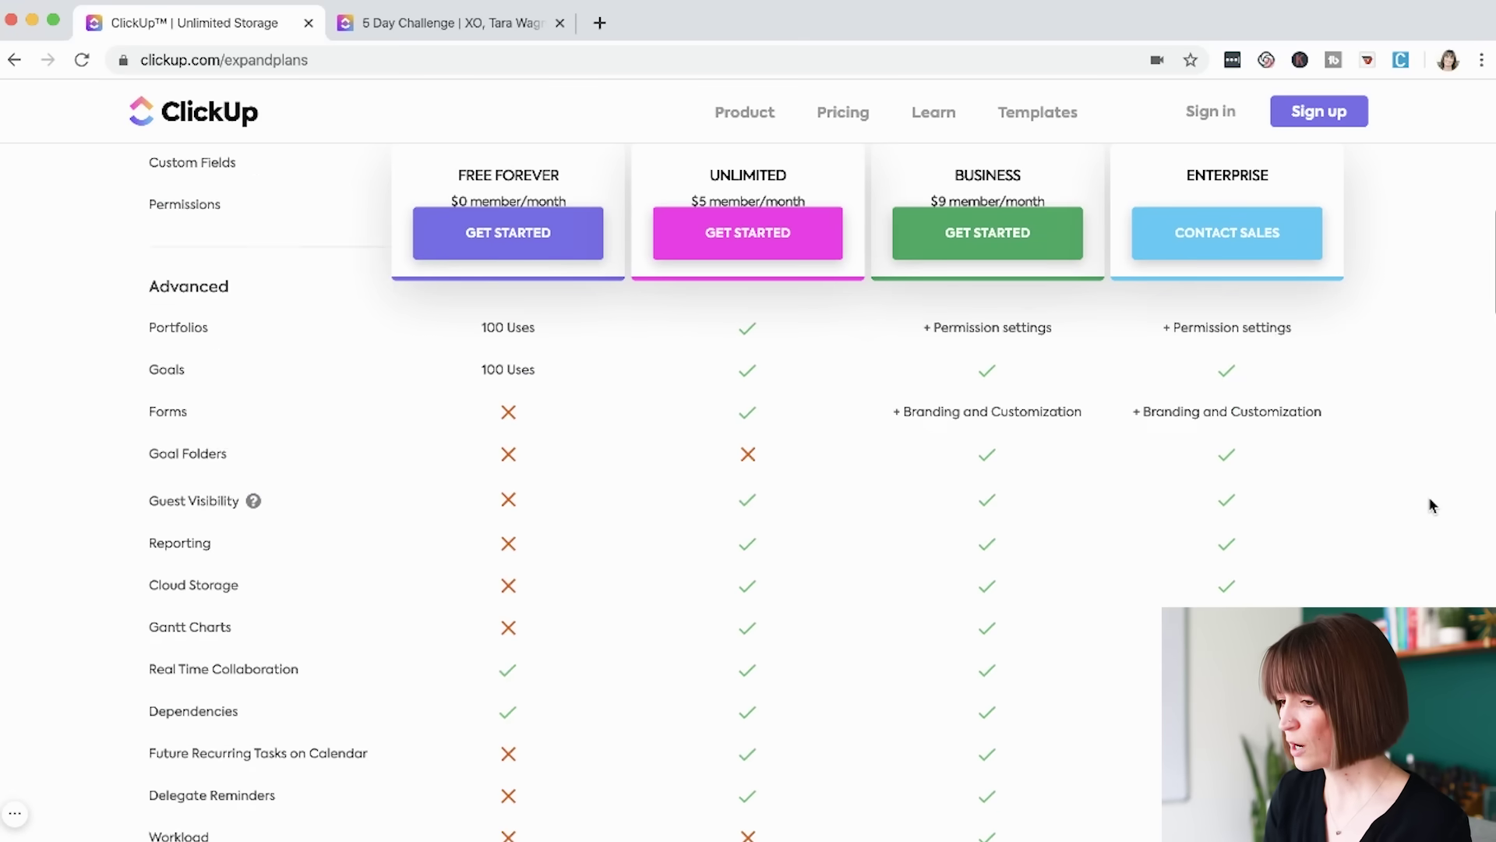
scroll(1431, 505, "up", 3)
scroll(1431, 505, "up", 3)
scroll(1431, 505, "up", 1)
scroll(1429, 497, "up", 1)
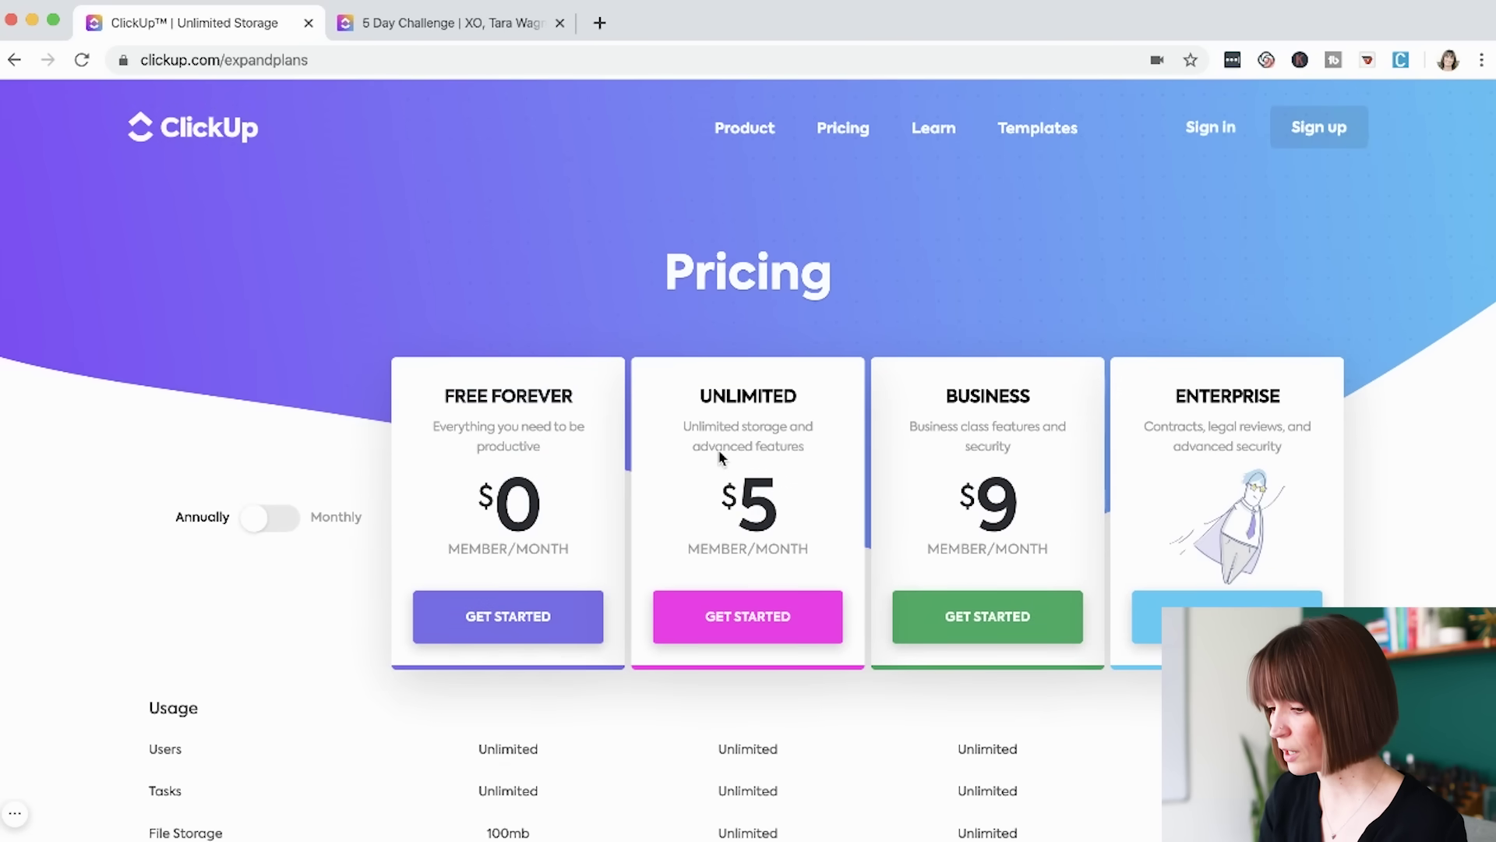
scroll(718, 450, "down", 3)
scroll(718, 457, "down", 1)
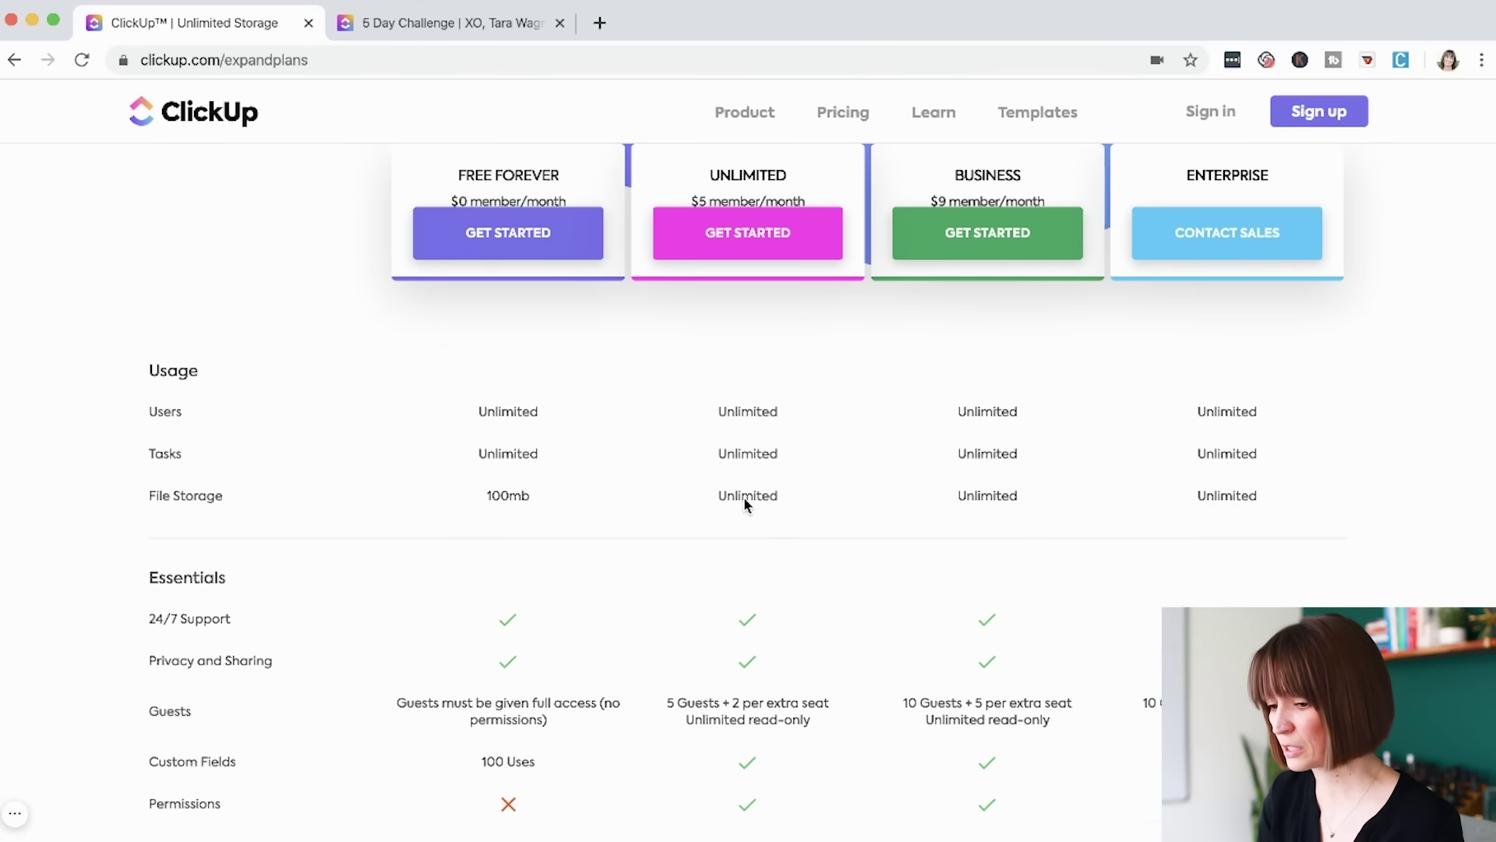
scroll(745, 497, "down", 1)
scroll(744, 496, "down", 1)
scroll(744, 497, "down", 2)
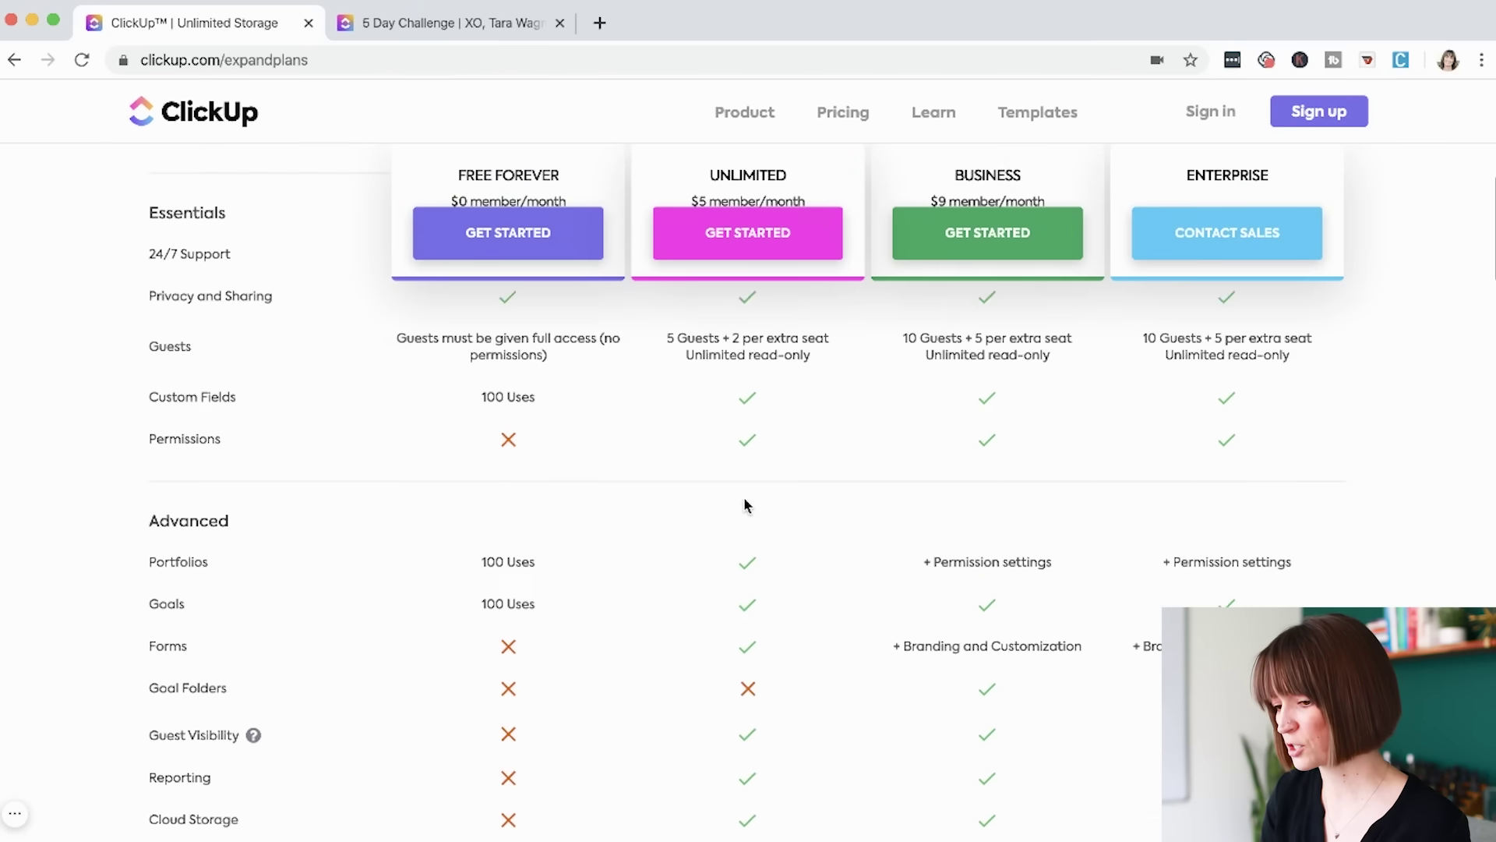
scroll(745, 505, "down", 2)
scroll(745, 506, "down", 1)
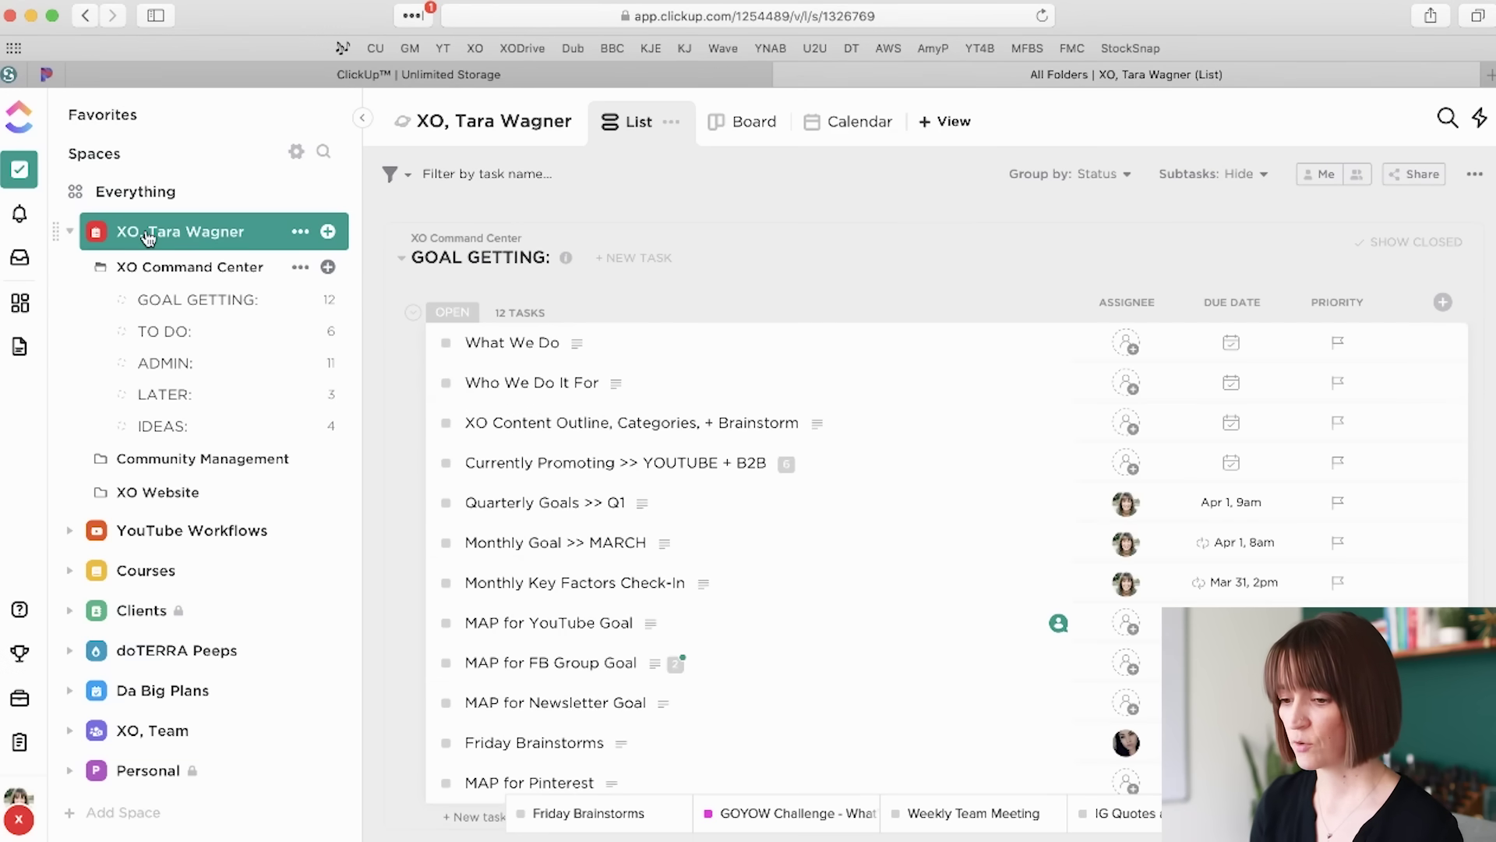
Step: Collapse and re-expand the first space, then browse the YouTube Workflows space and its In Progress list
left_click(71, 232)
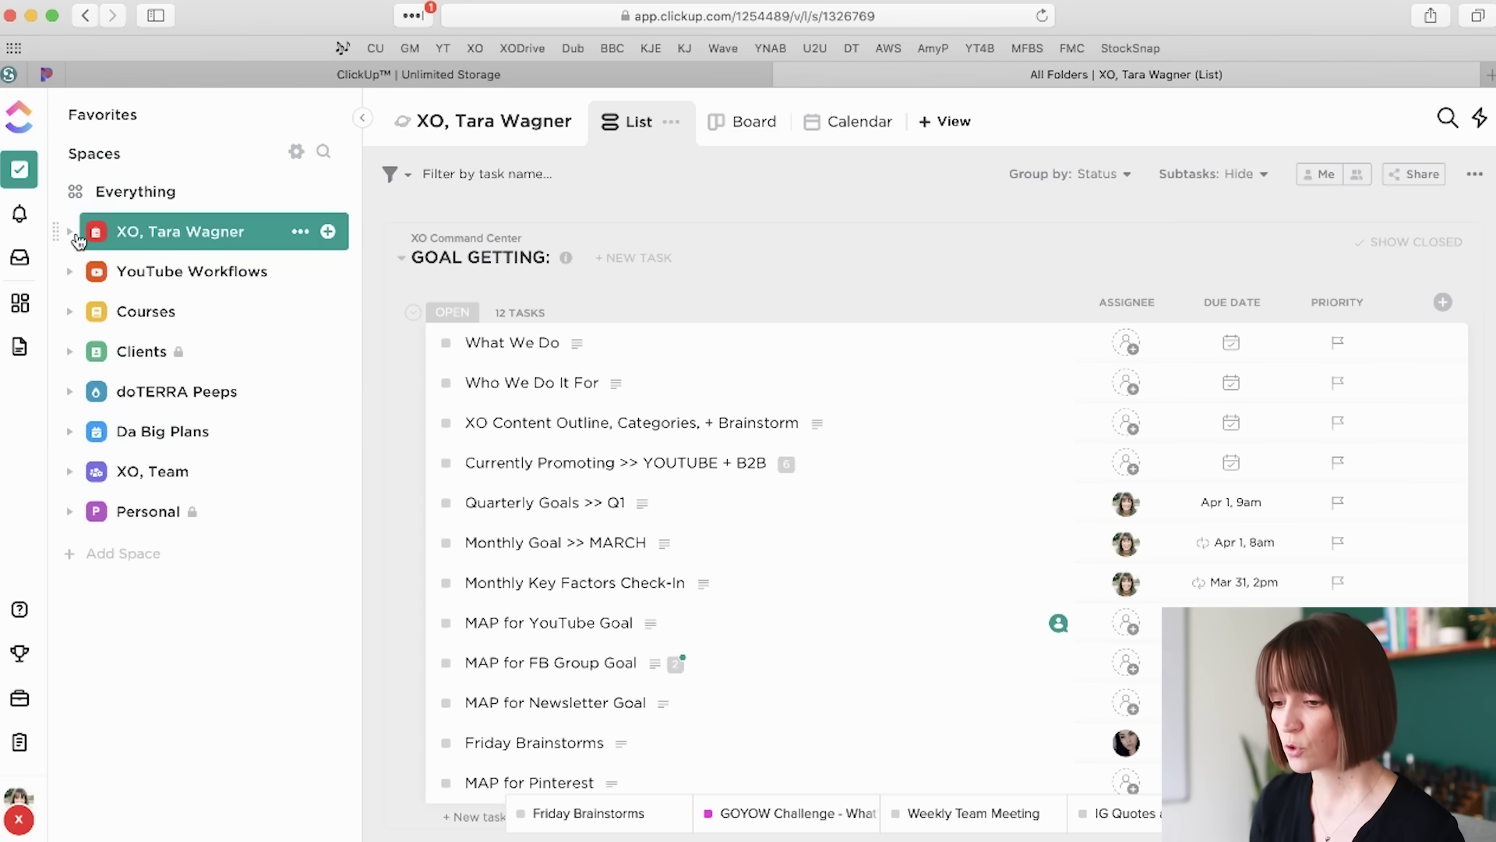
left_click(67, 234)
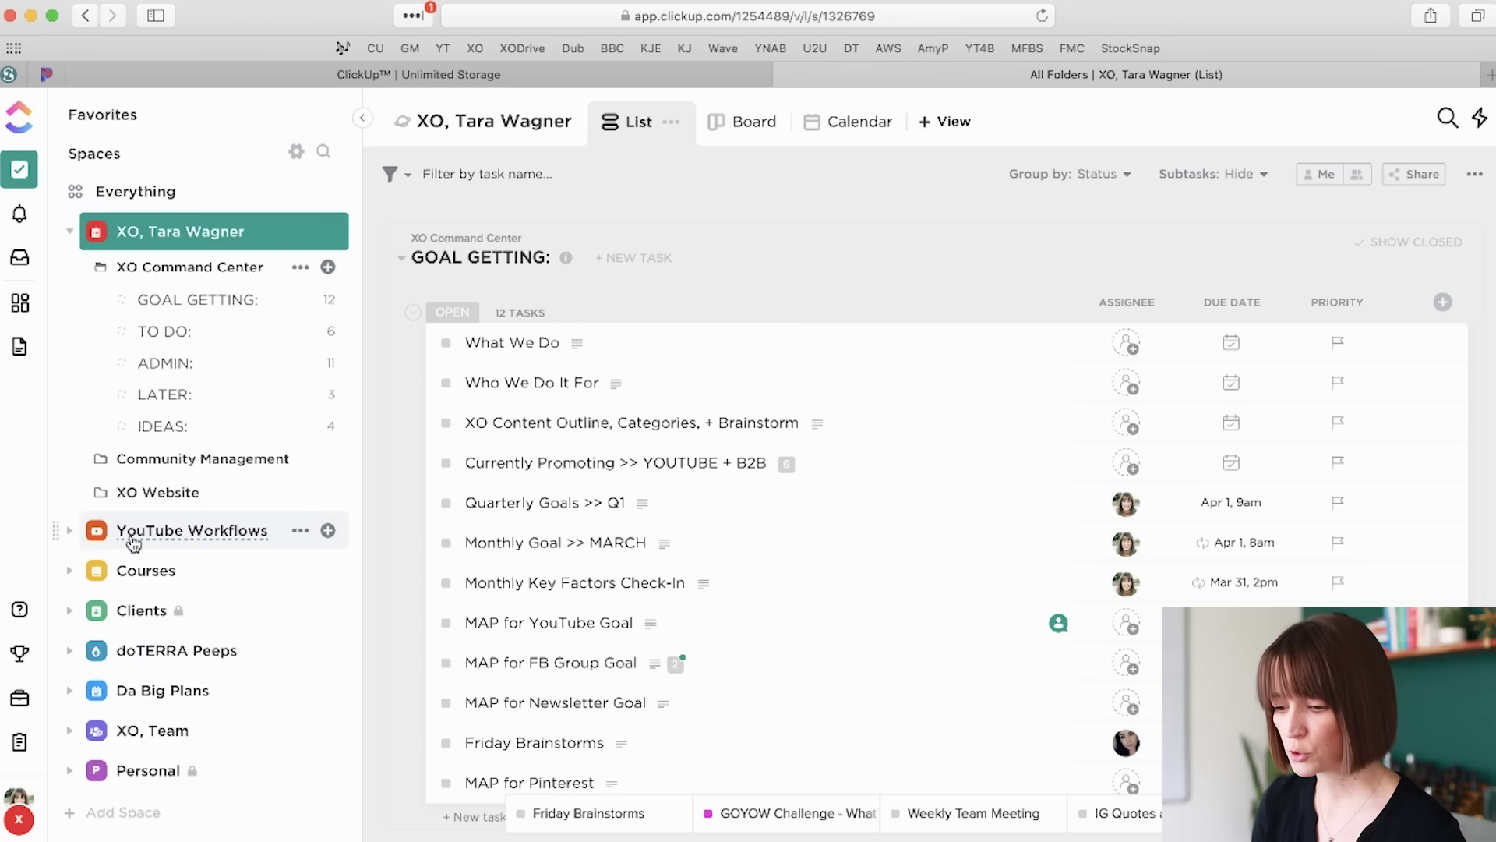
left_click(74, 533)
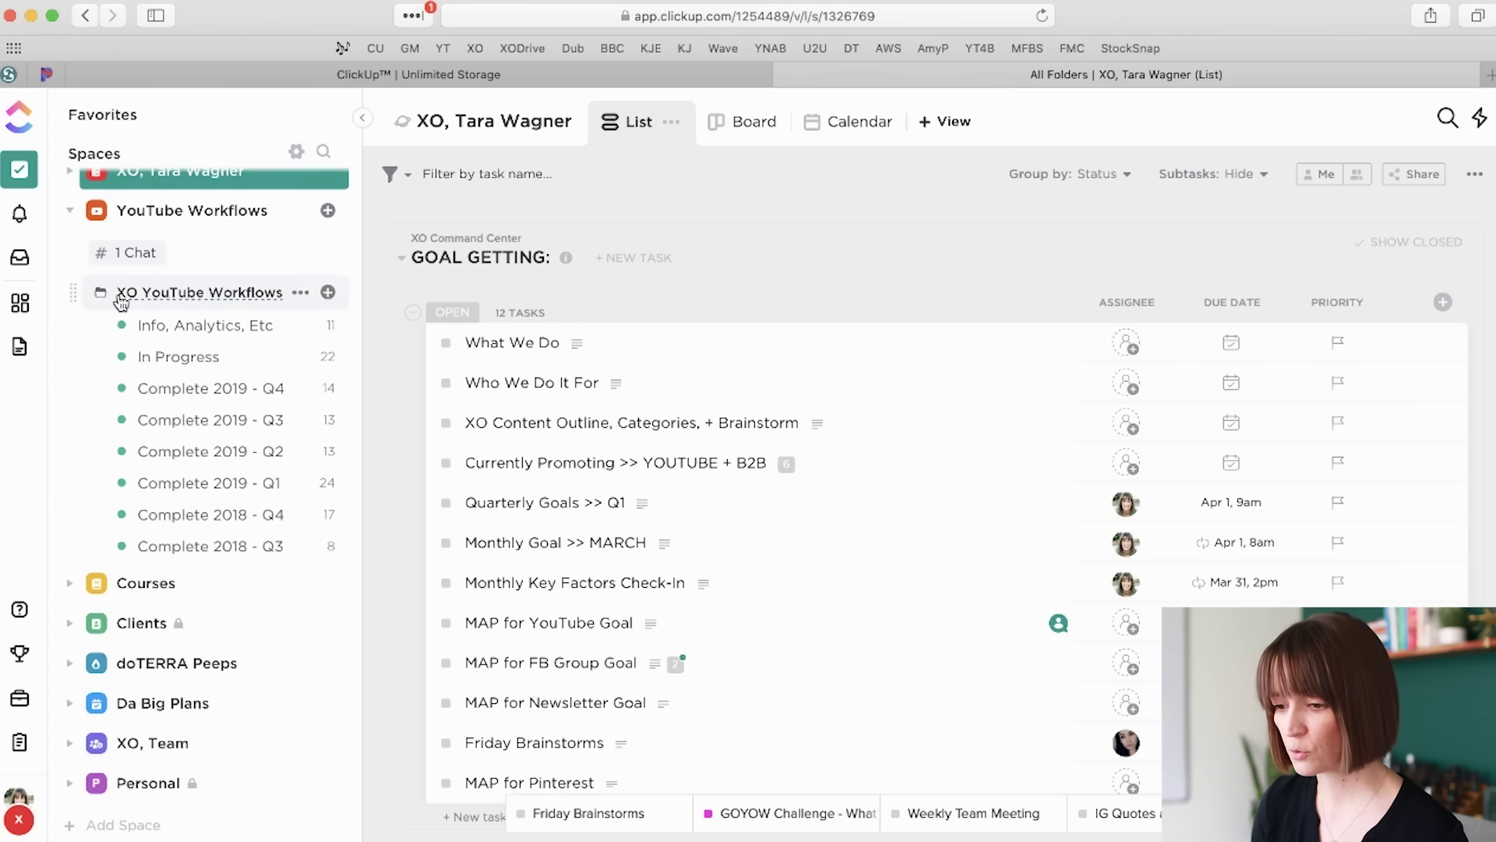
scroll(125, 299, "up", 2)
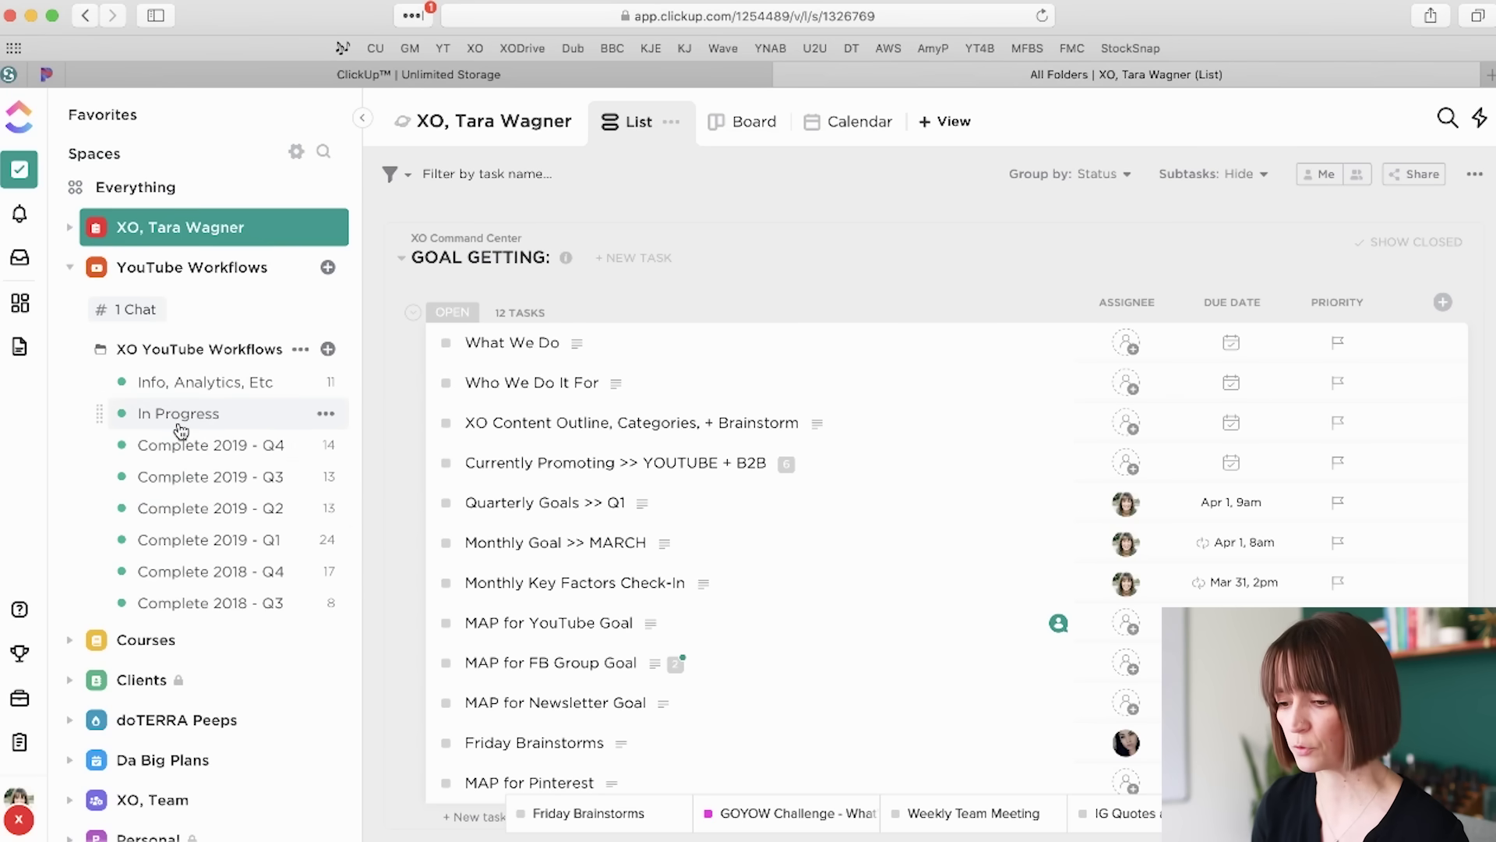
left_click(188, 276)
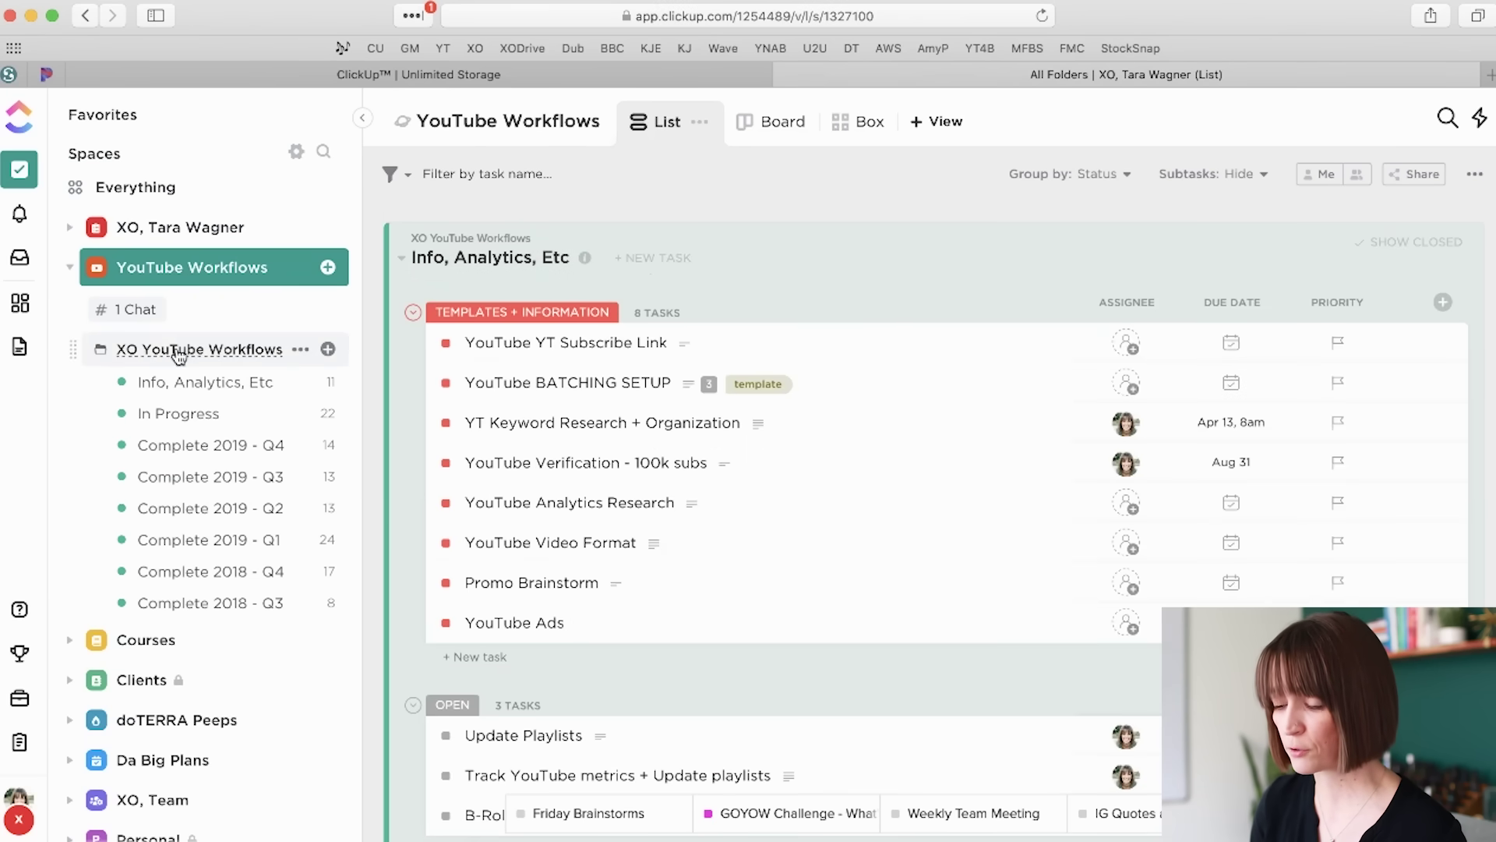
mouse_move(490, 257)
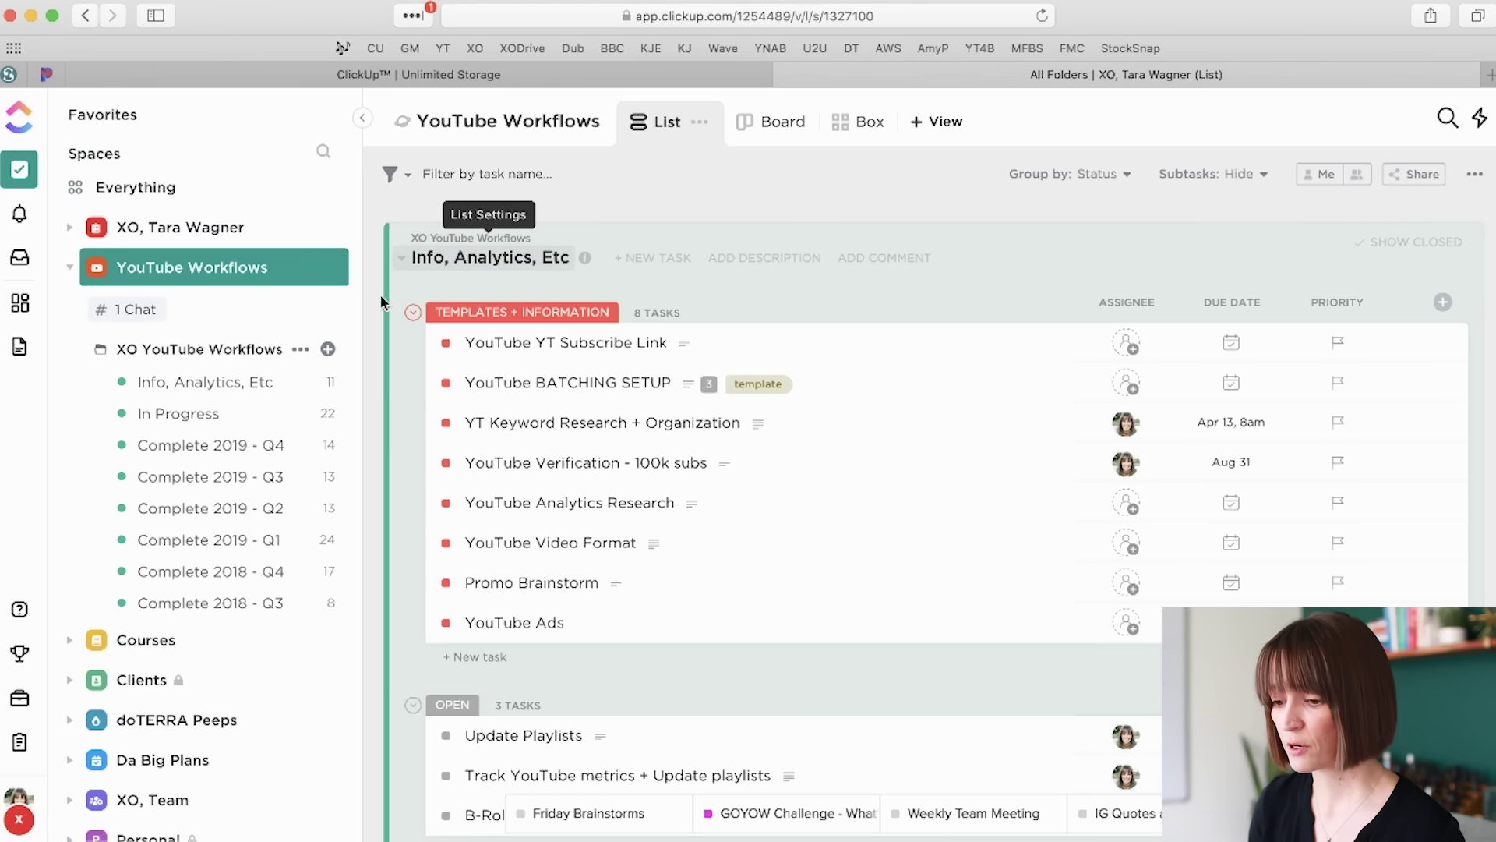
left_click(181, 418)
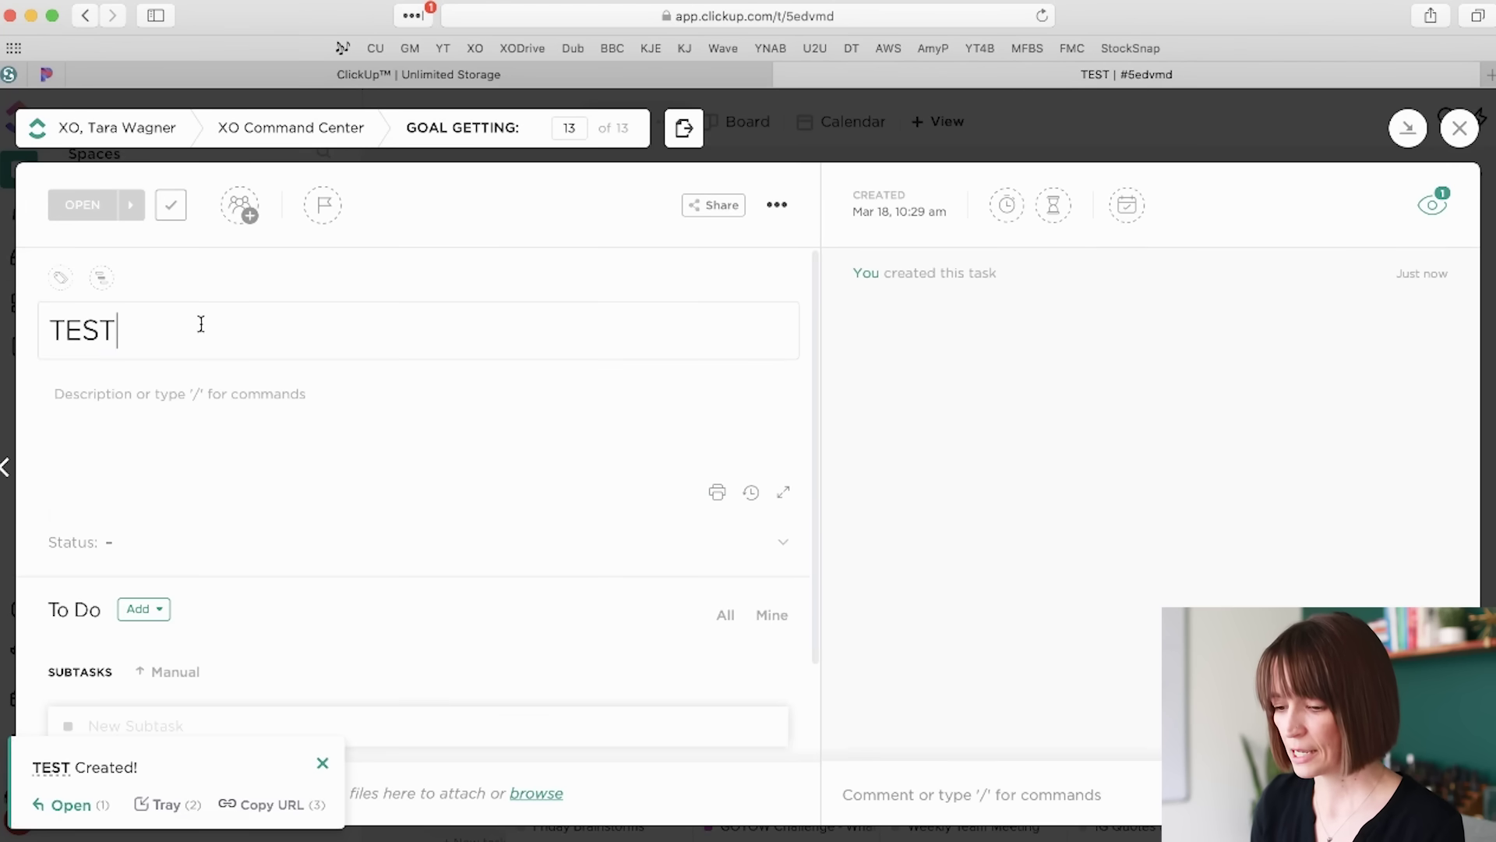
Step: Write a description in TEST and turn it into a checklist with three items
double_click(200, 325)
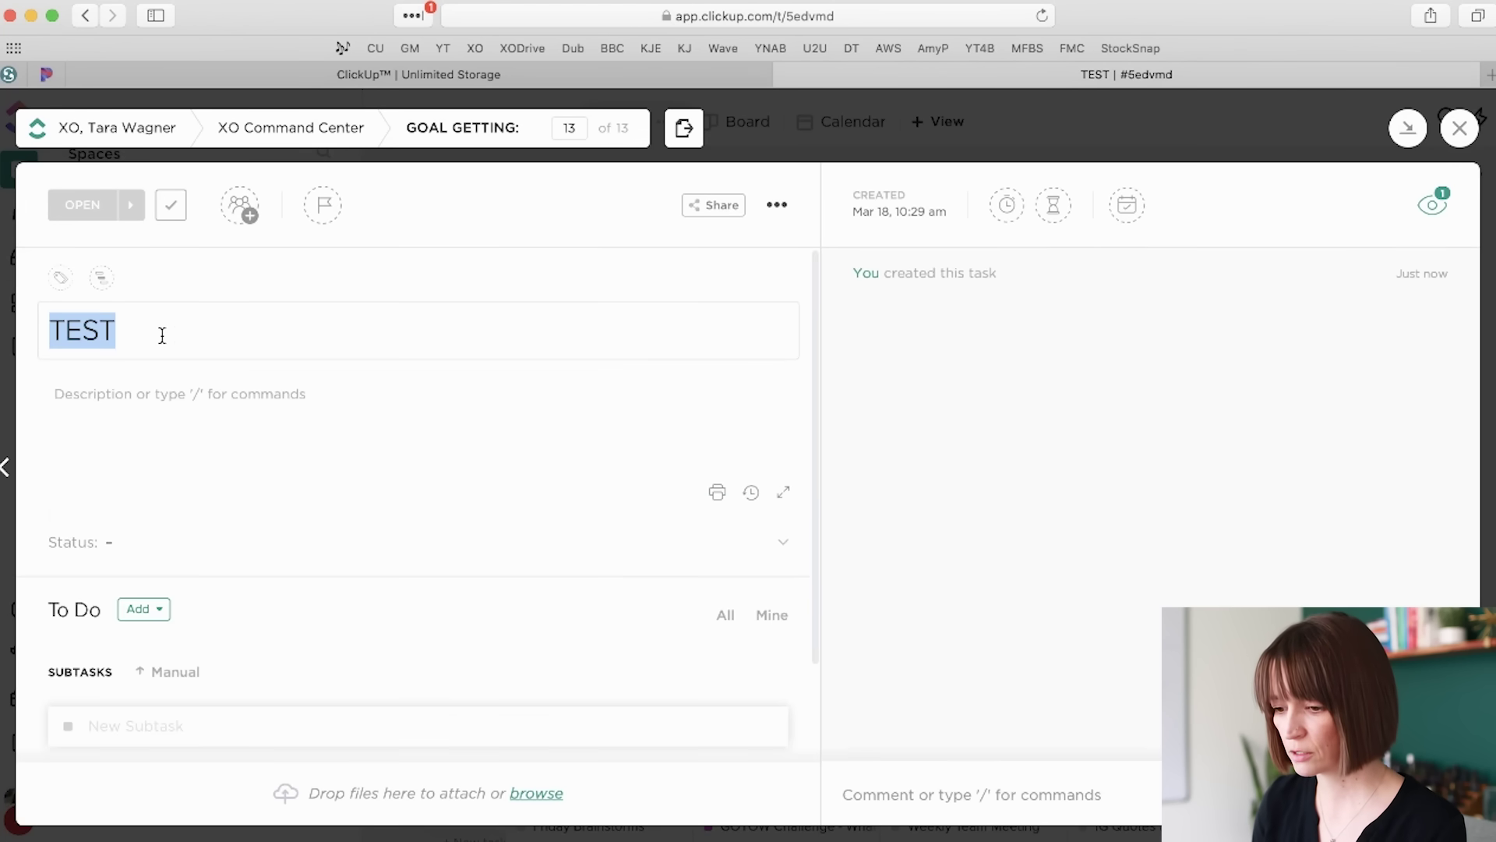
left_click(190, 395)
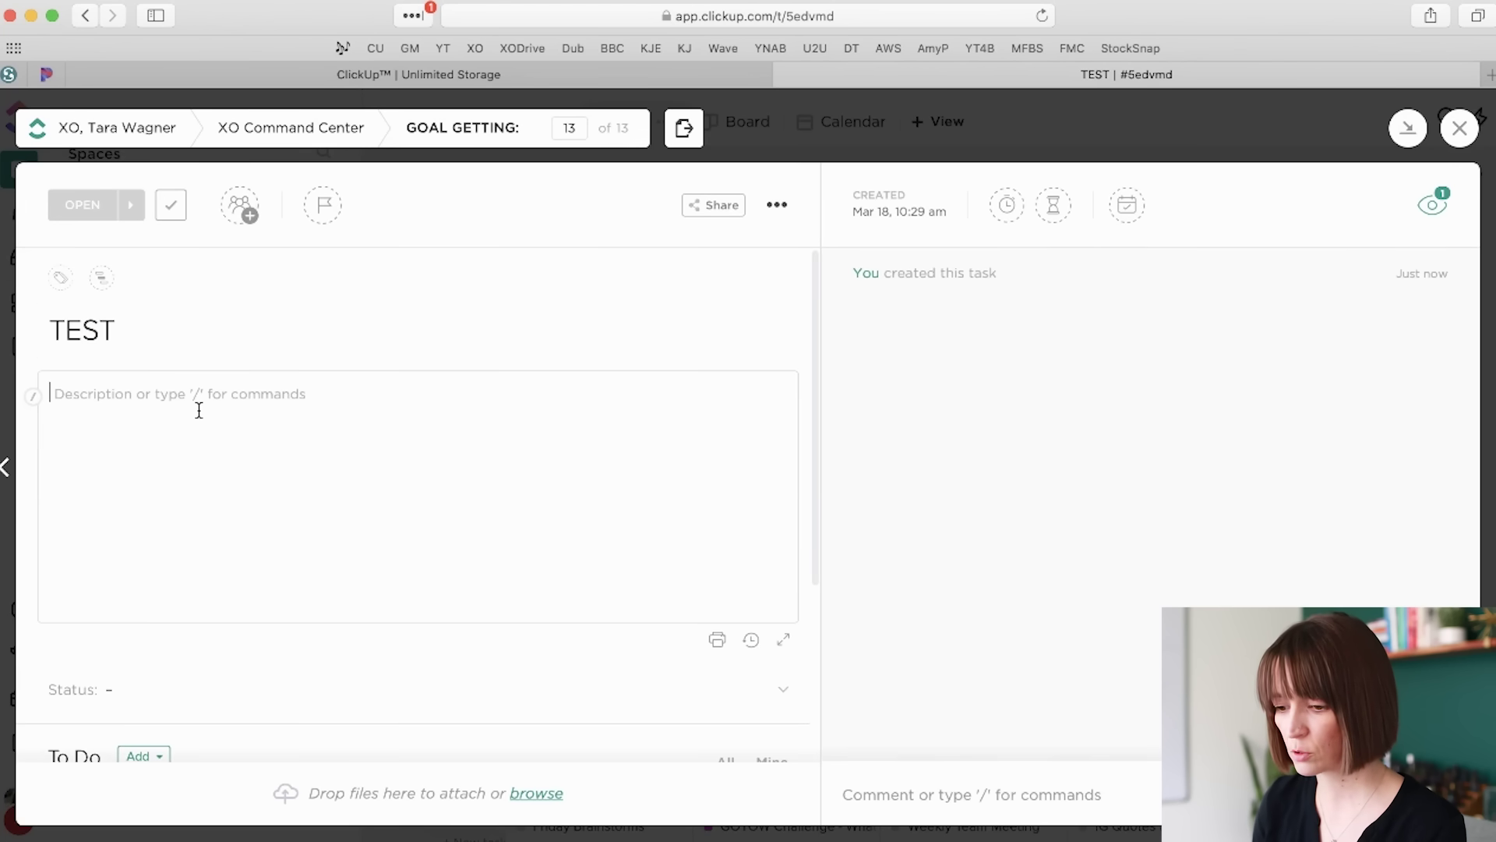
type("d")
key("BackSpace")
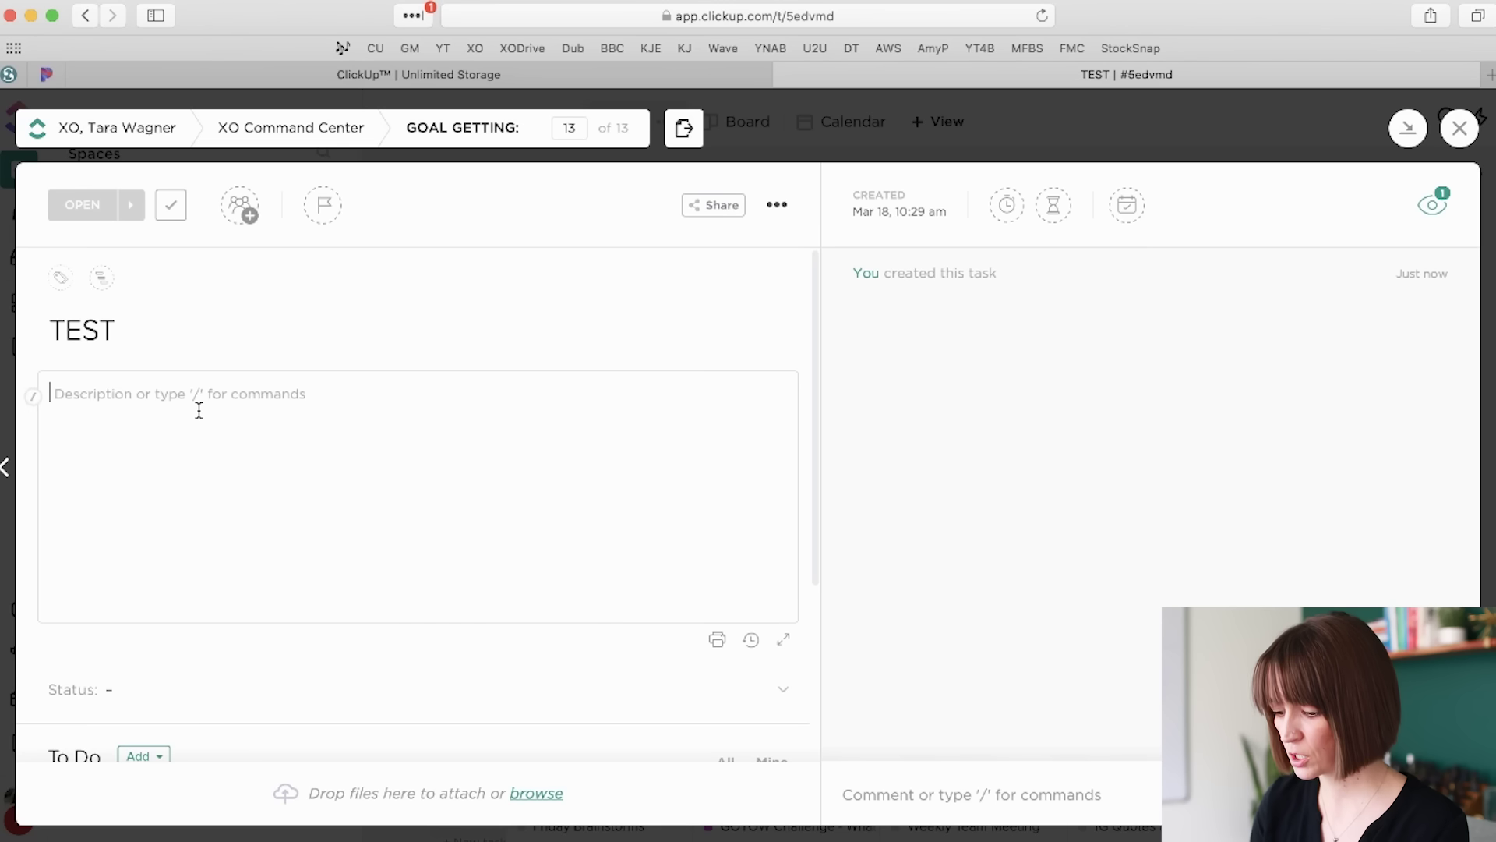
type("Test")
double_click(70, 399)
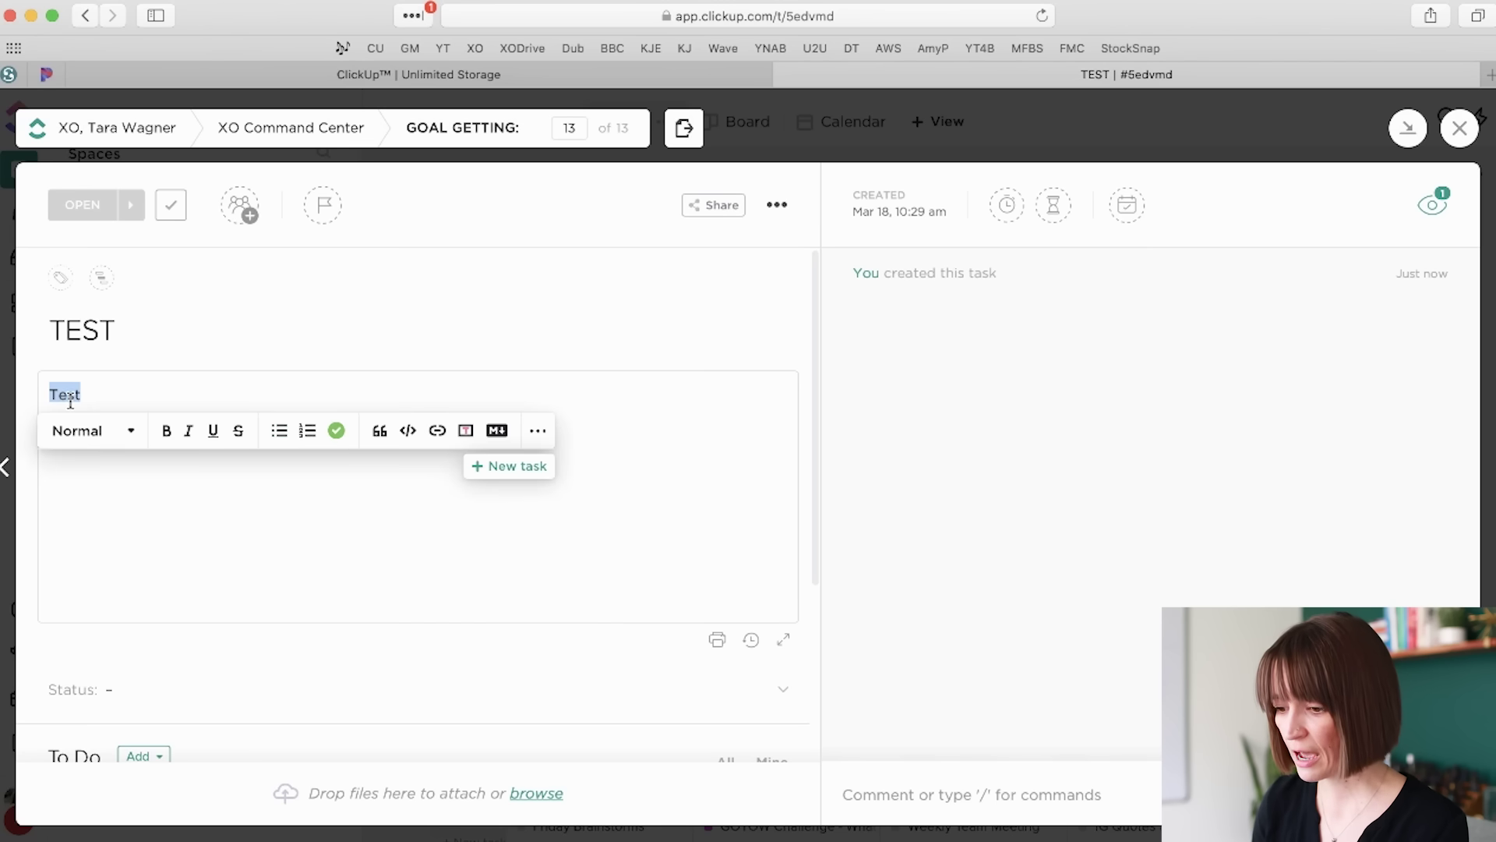
left_click(334, 435)
left_click(149, 392)
key("Return")
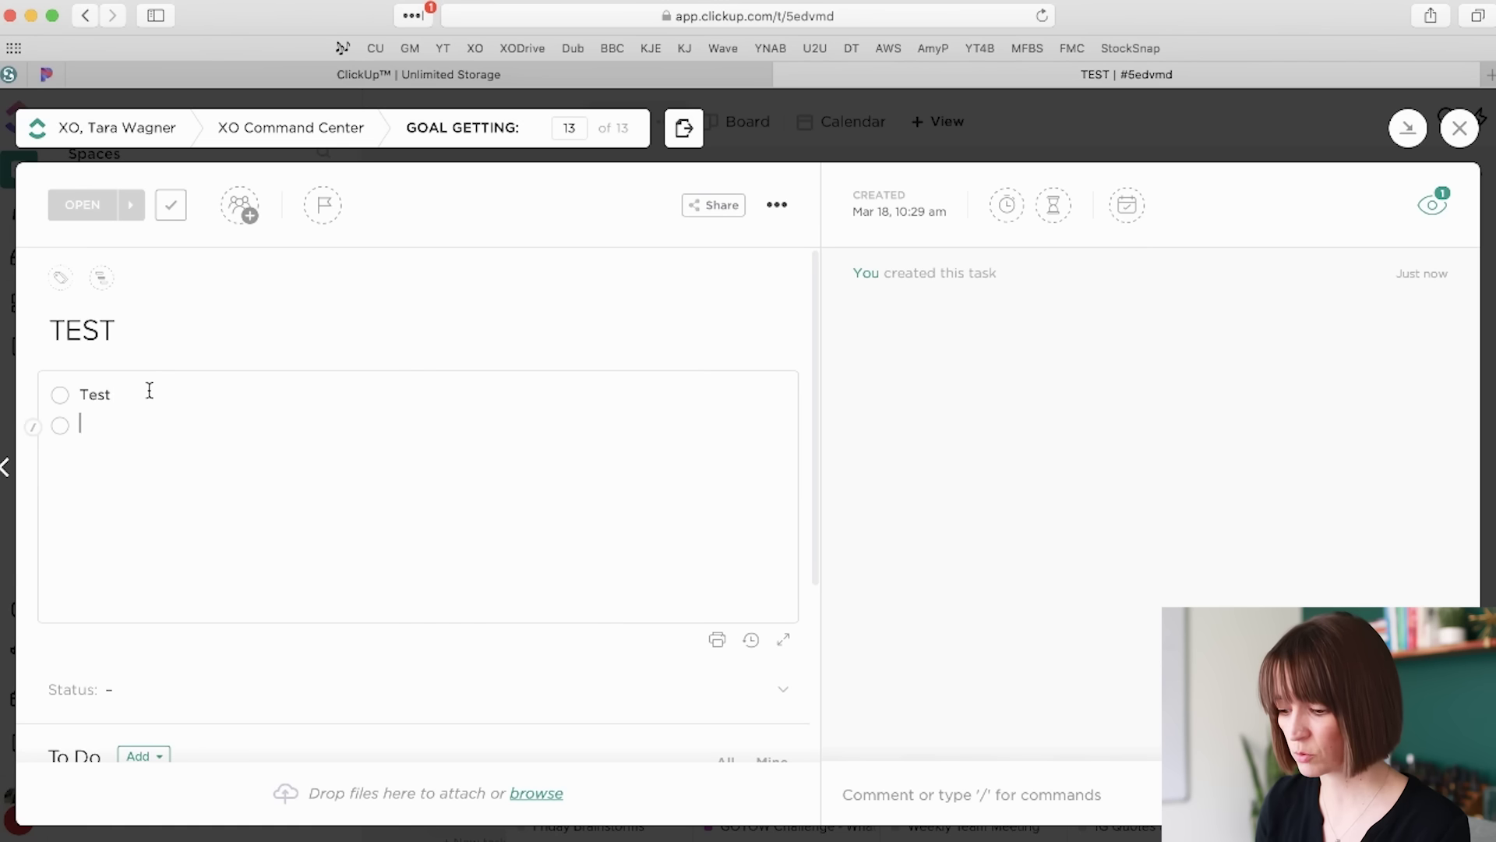
key("Return")
type("c")
key("Return")
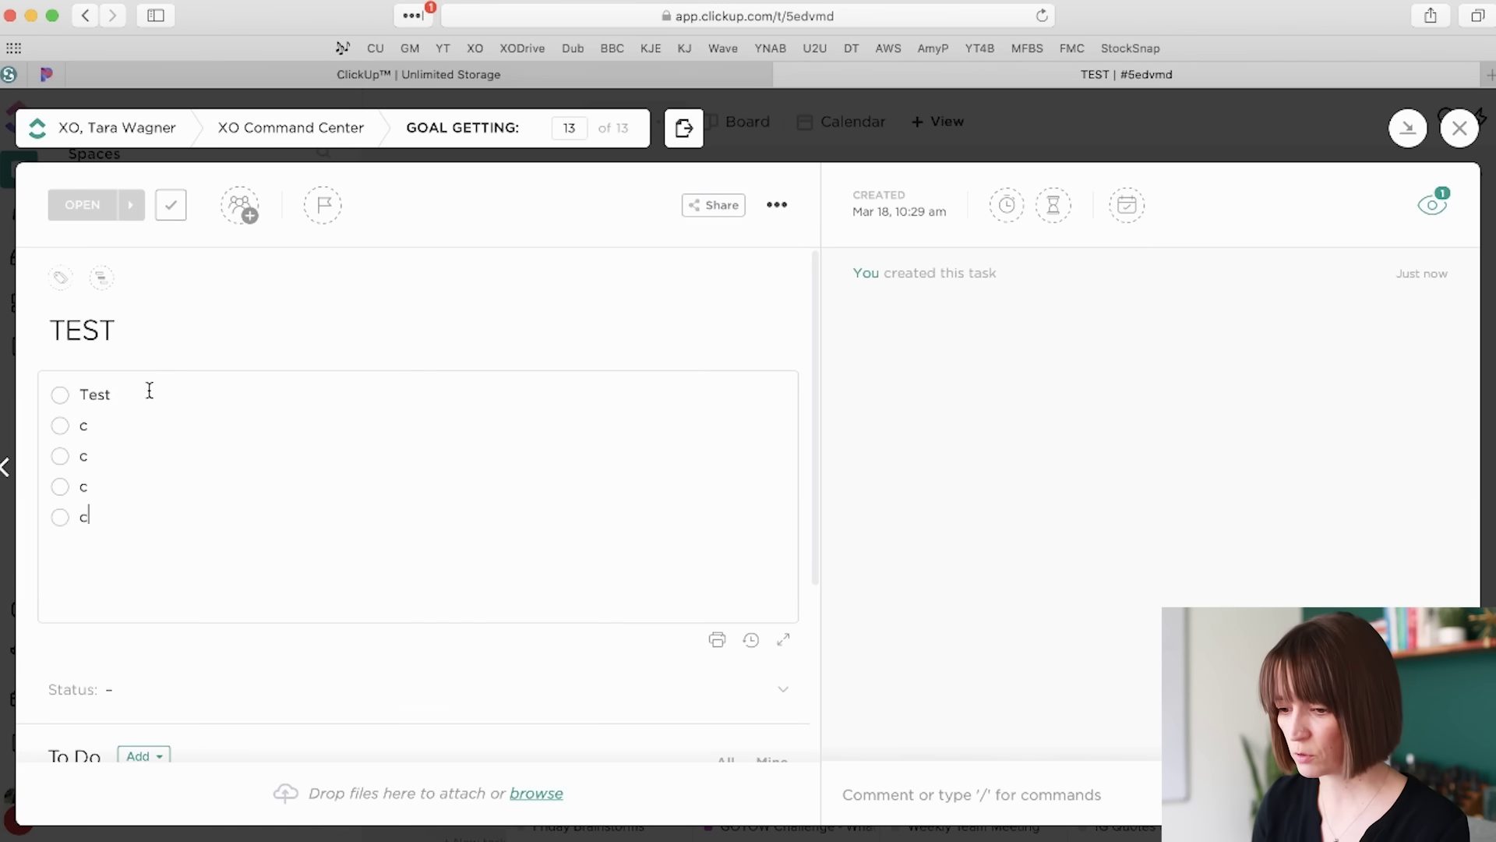
Step: Tick off all three checklist items
left_click(60, 394)
left_click(60, 424)
left_click(59, 454)
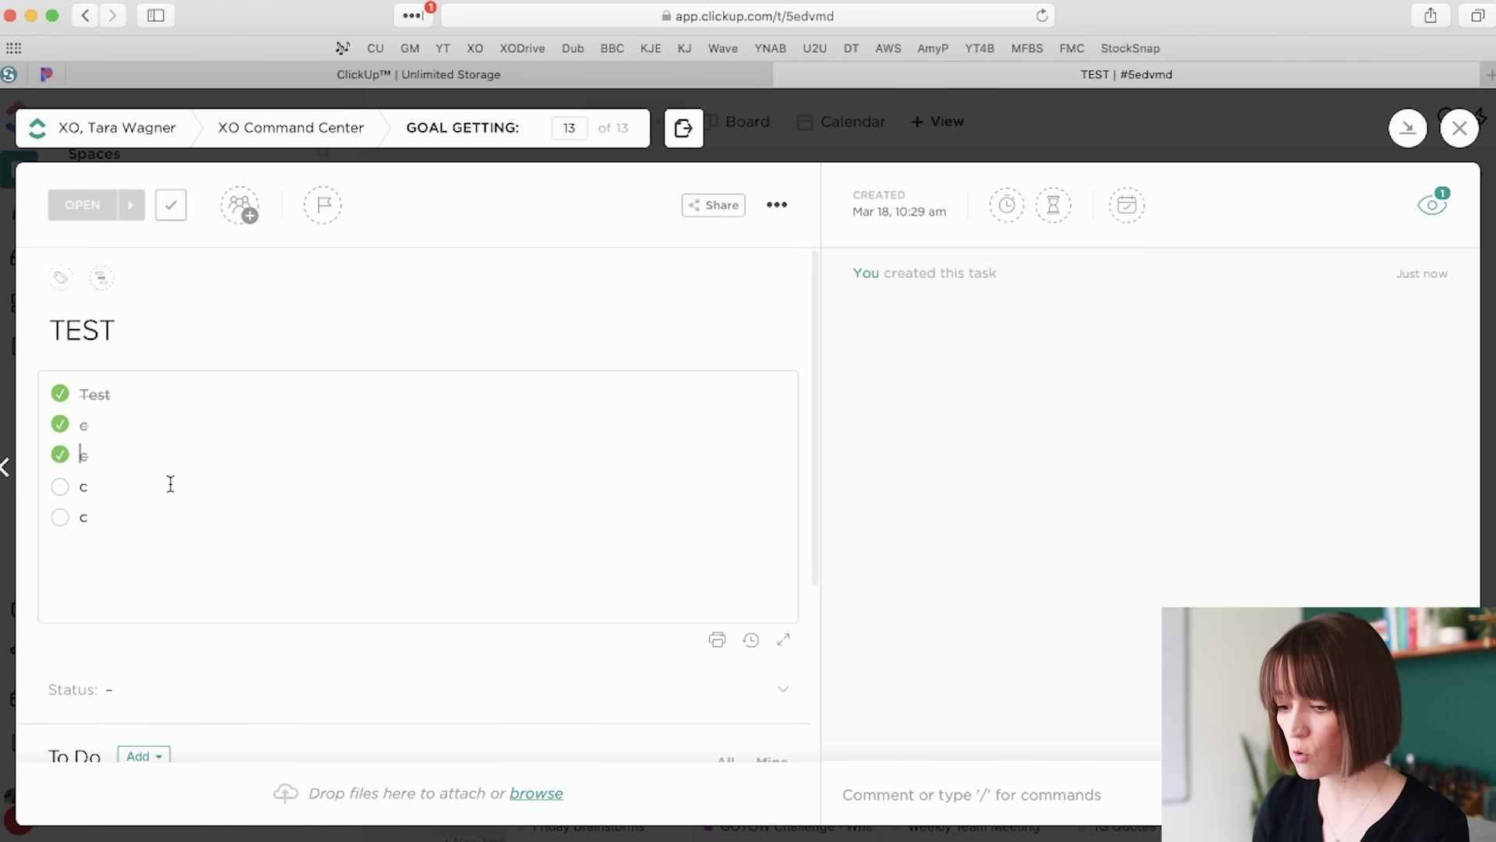
scroll(169, 483, "down", 4)
scroll(167, 489, "down", 1)
Step: Add a subtask named SUBTASK to TEST and open it as its own task page
left_click(144, 612)
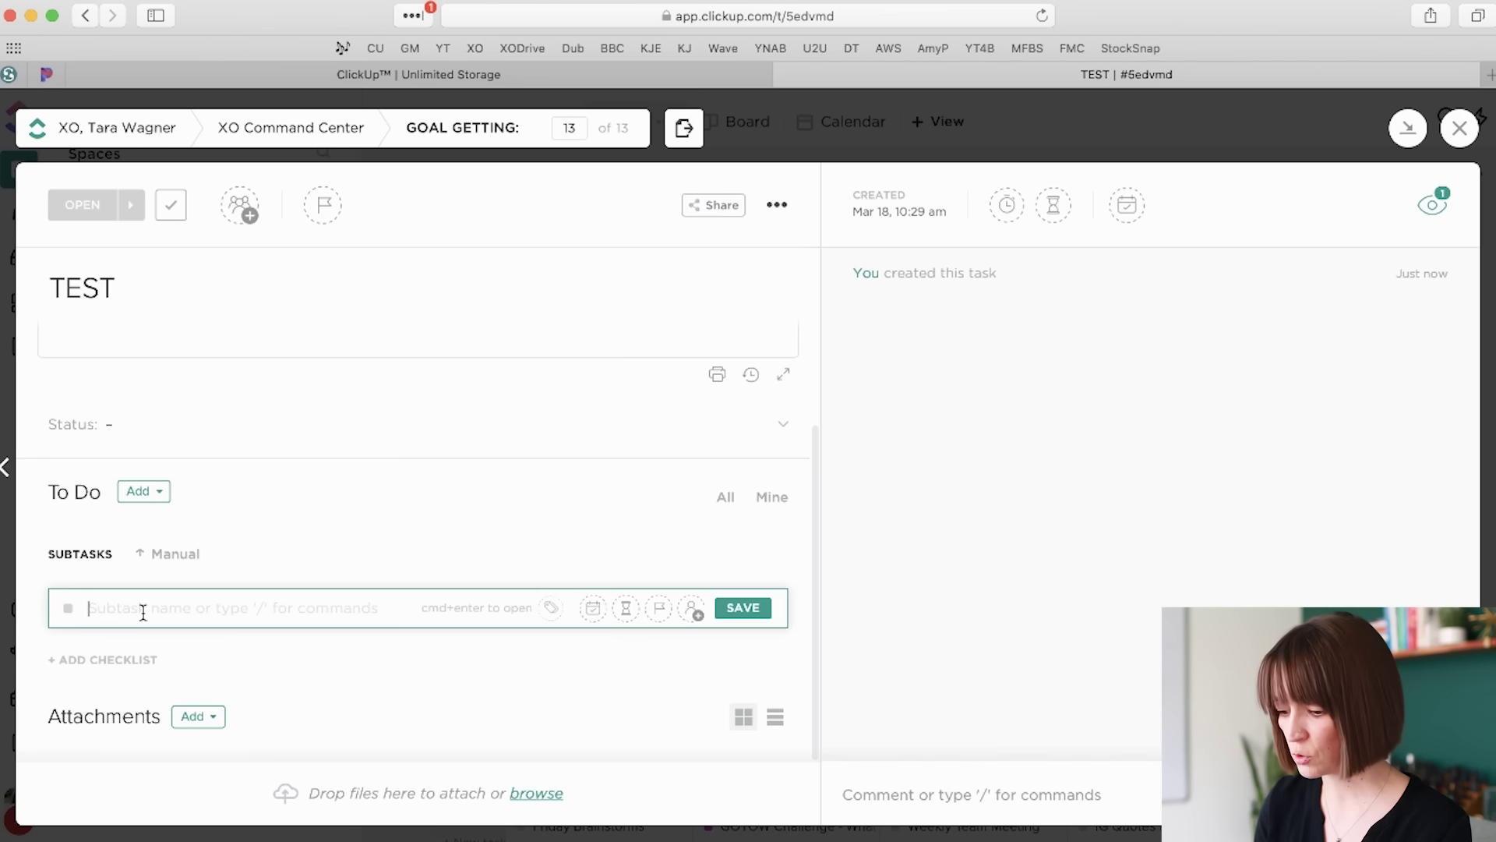
type("SUBTASK")
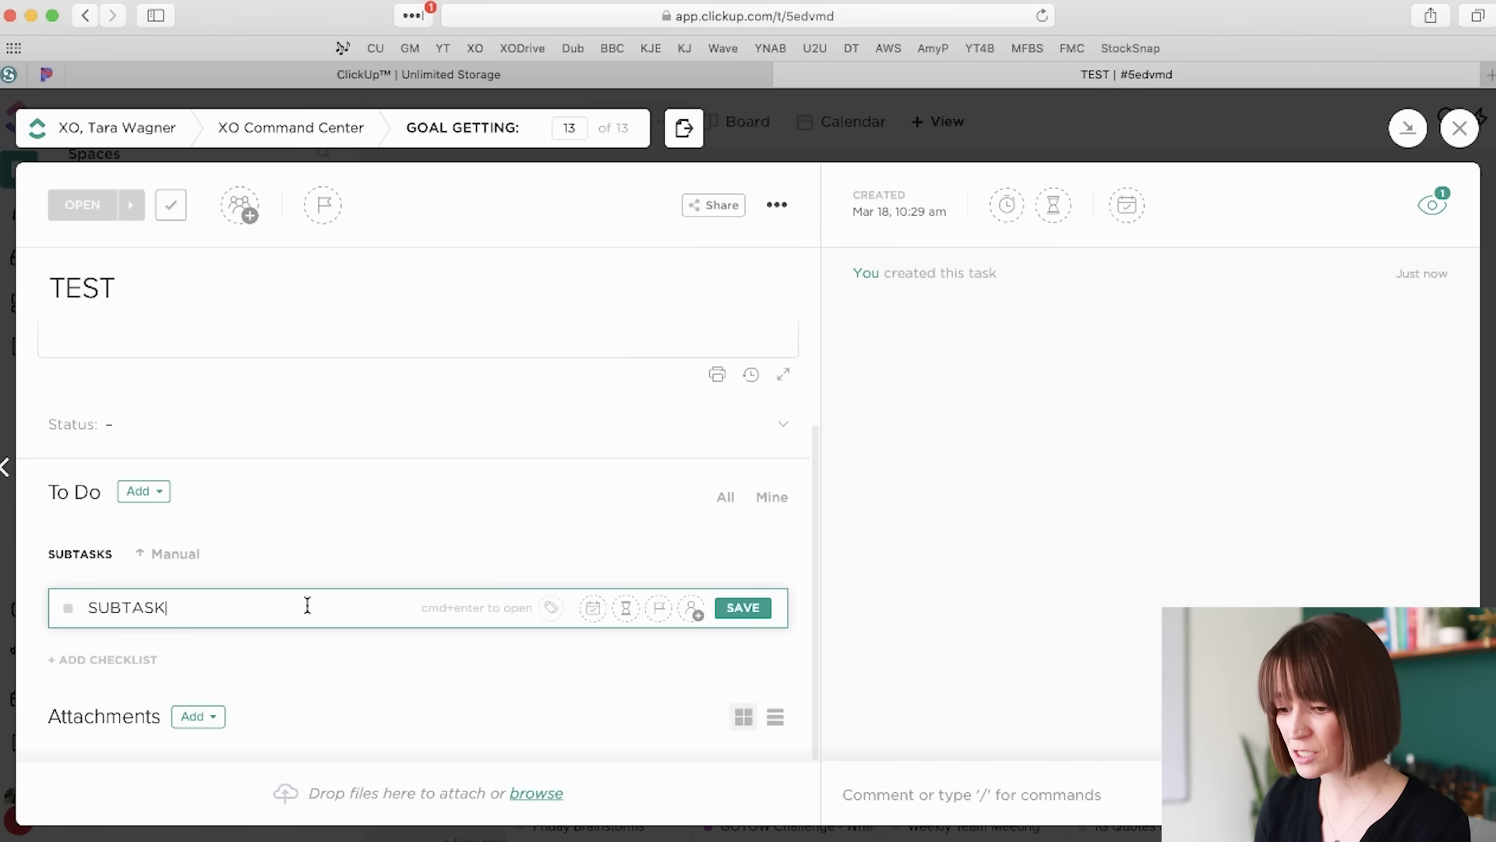
key("Return")
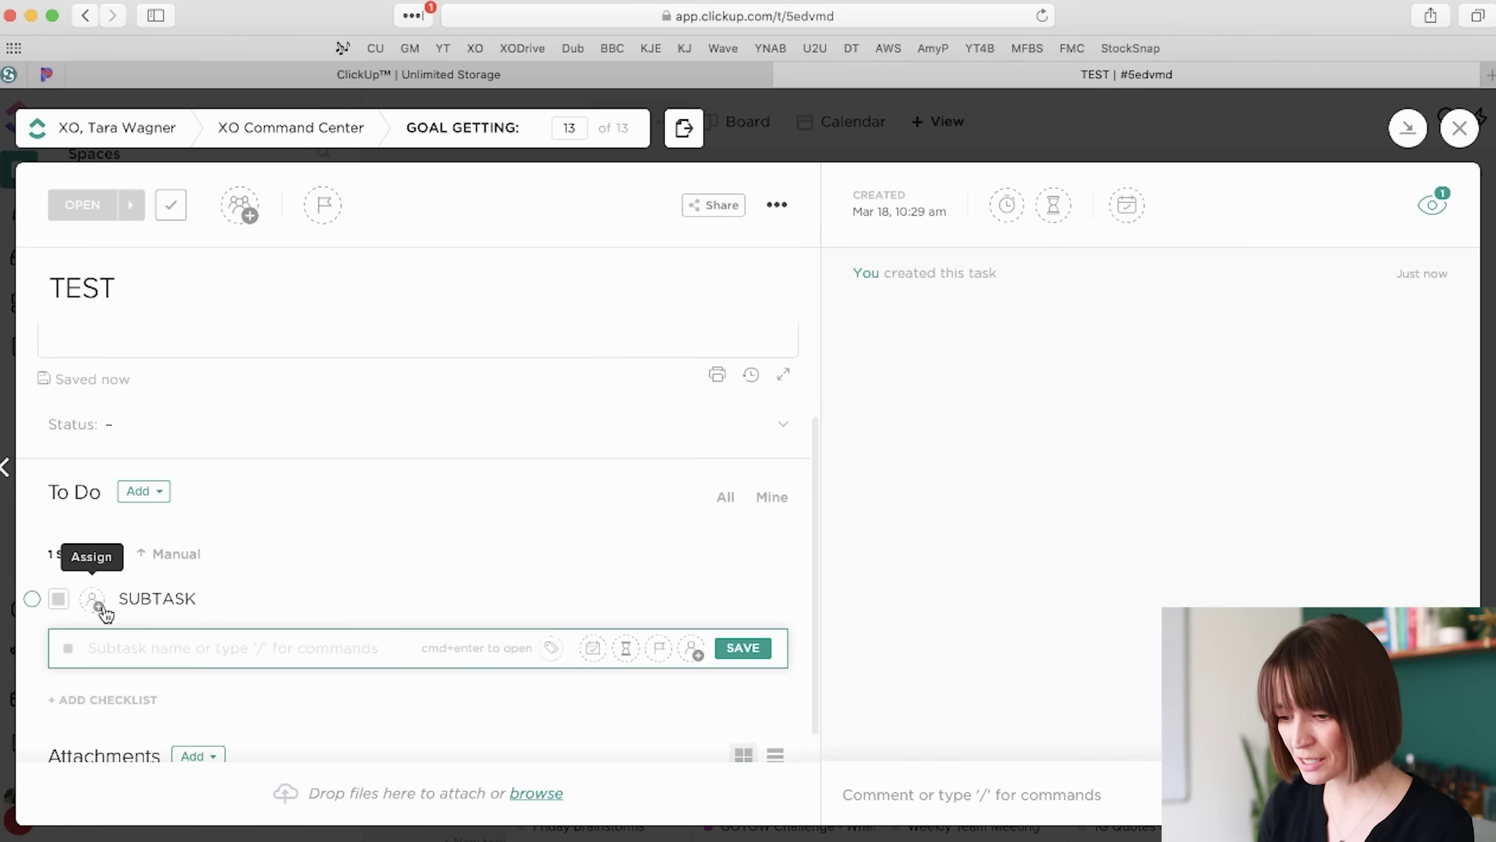
left_click(94, 602)
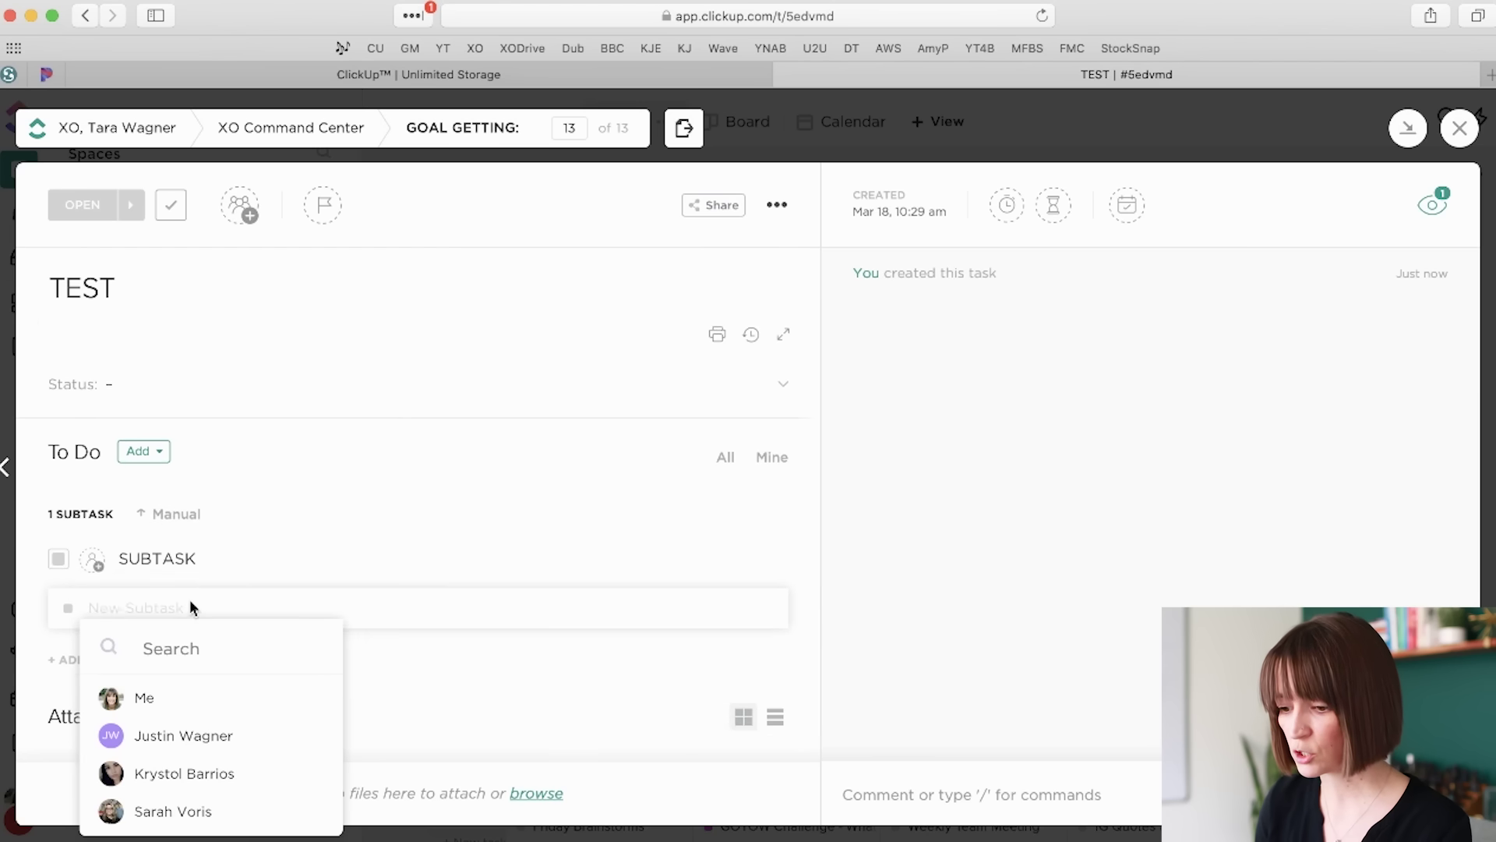
left_click(169, 600)
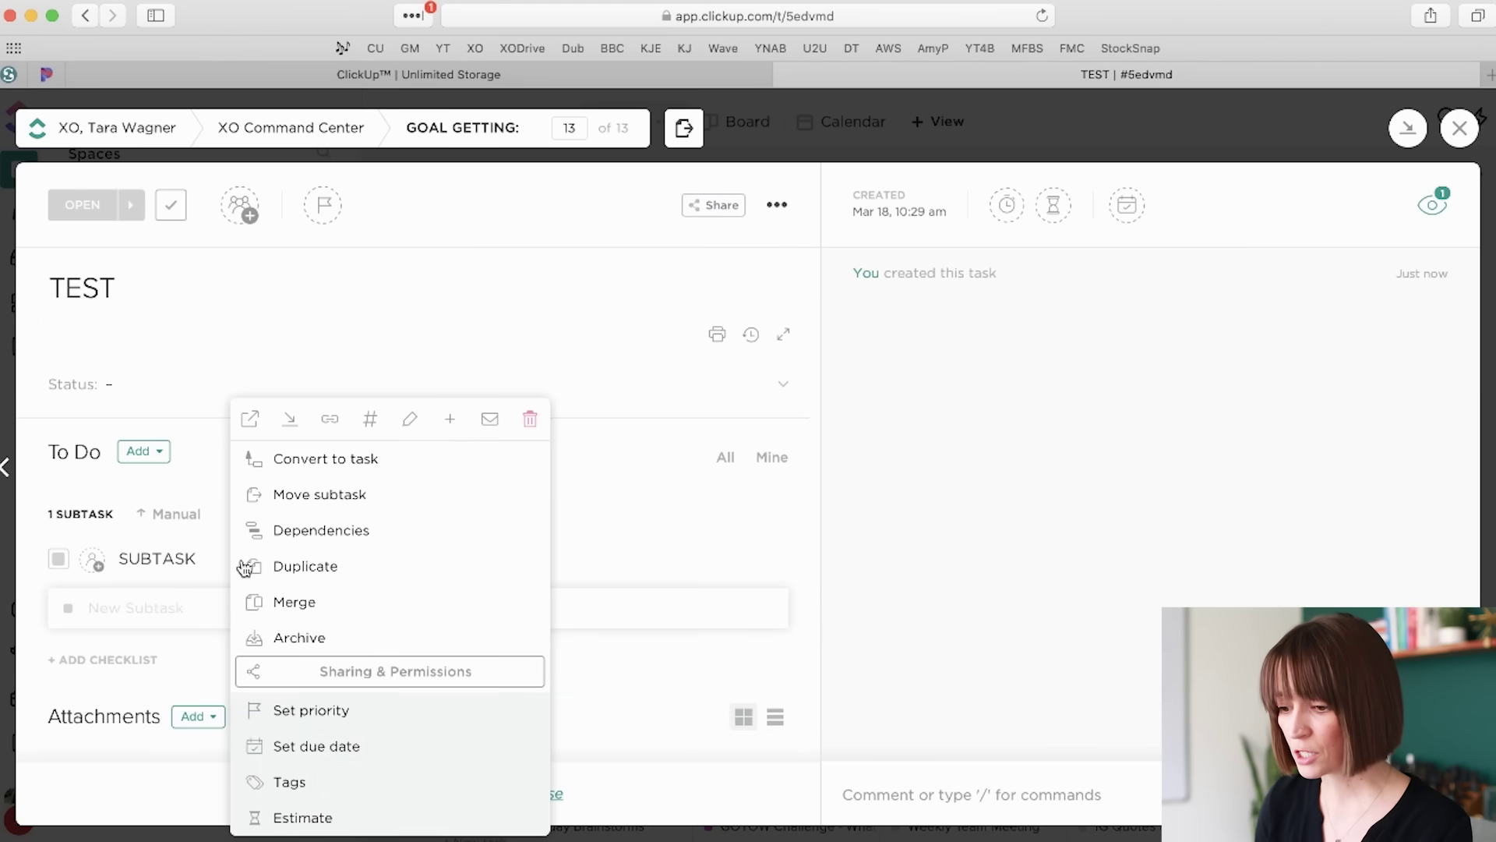
left_click(201, 485)
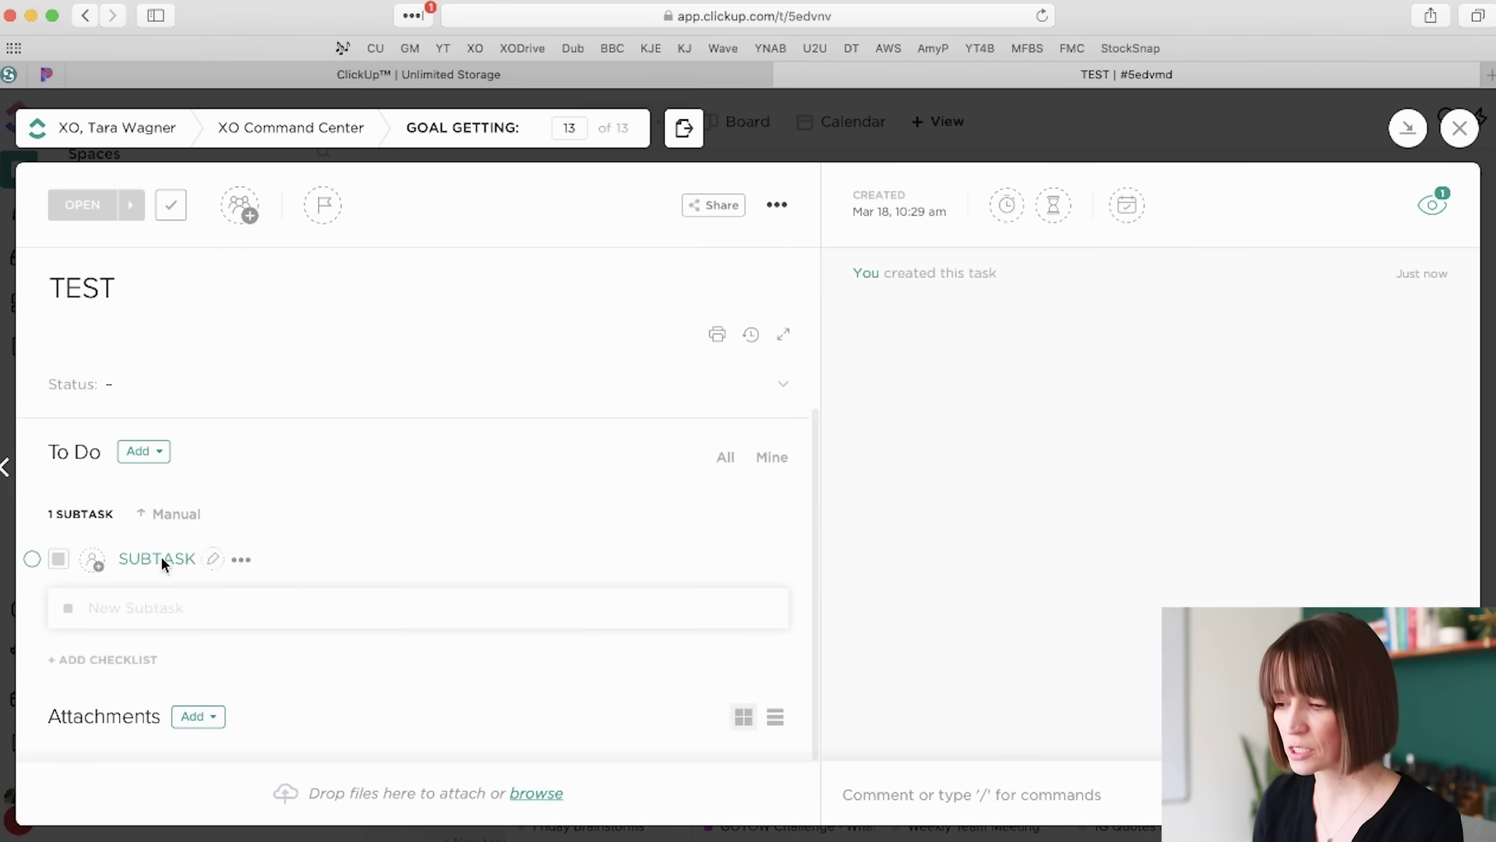
left_click(160, 558)
scroll(160, 555, "down", 1)
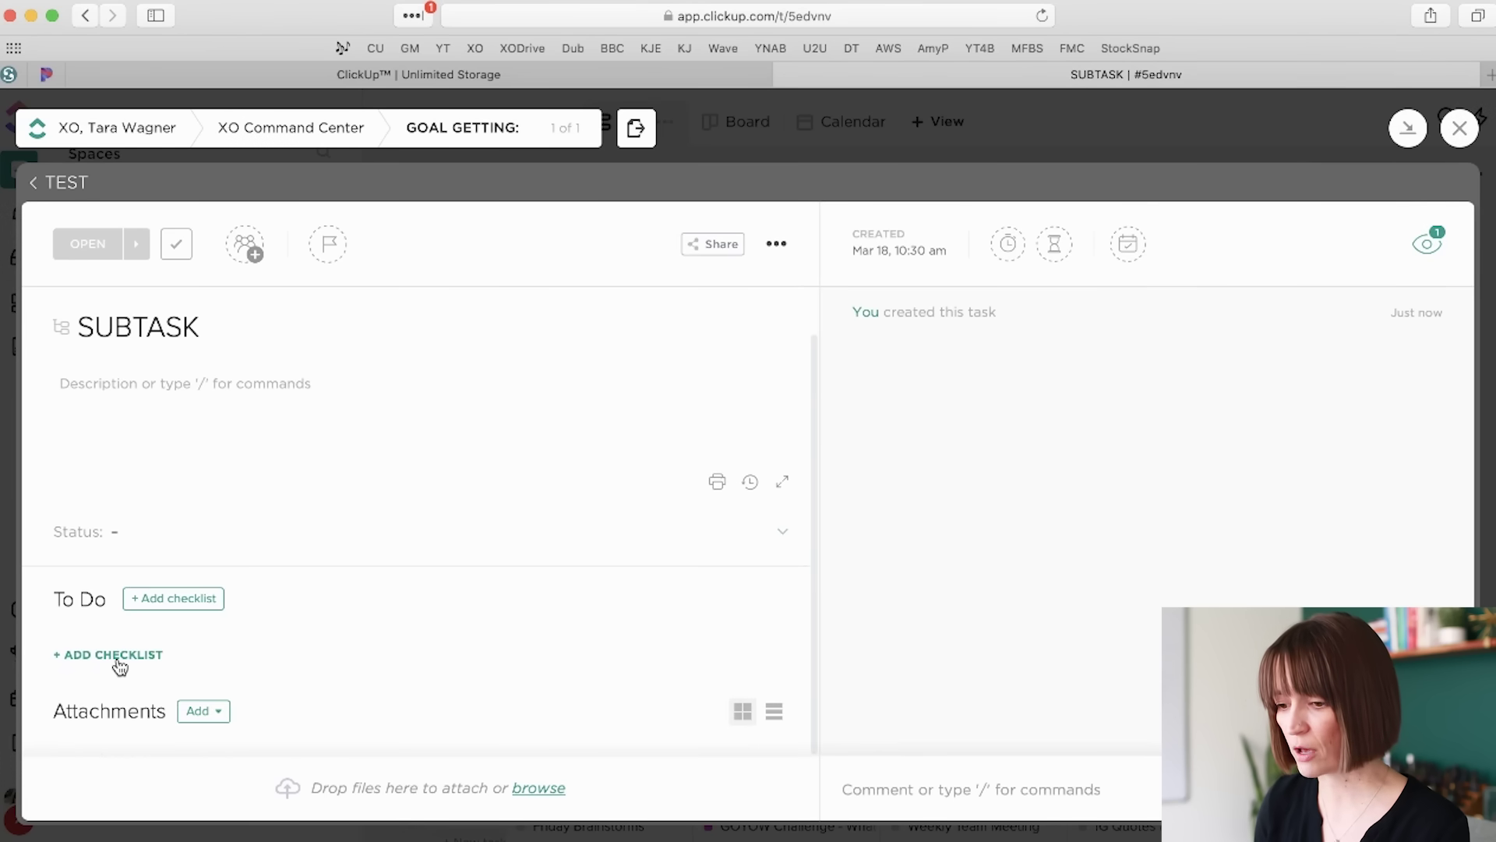
scroll(300, 433, "up", 1)
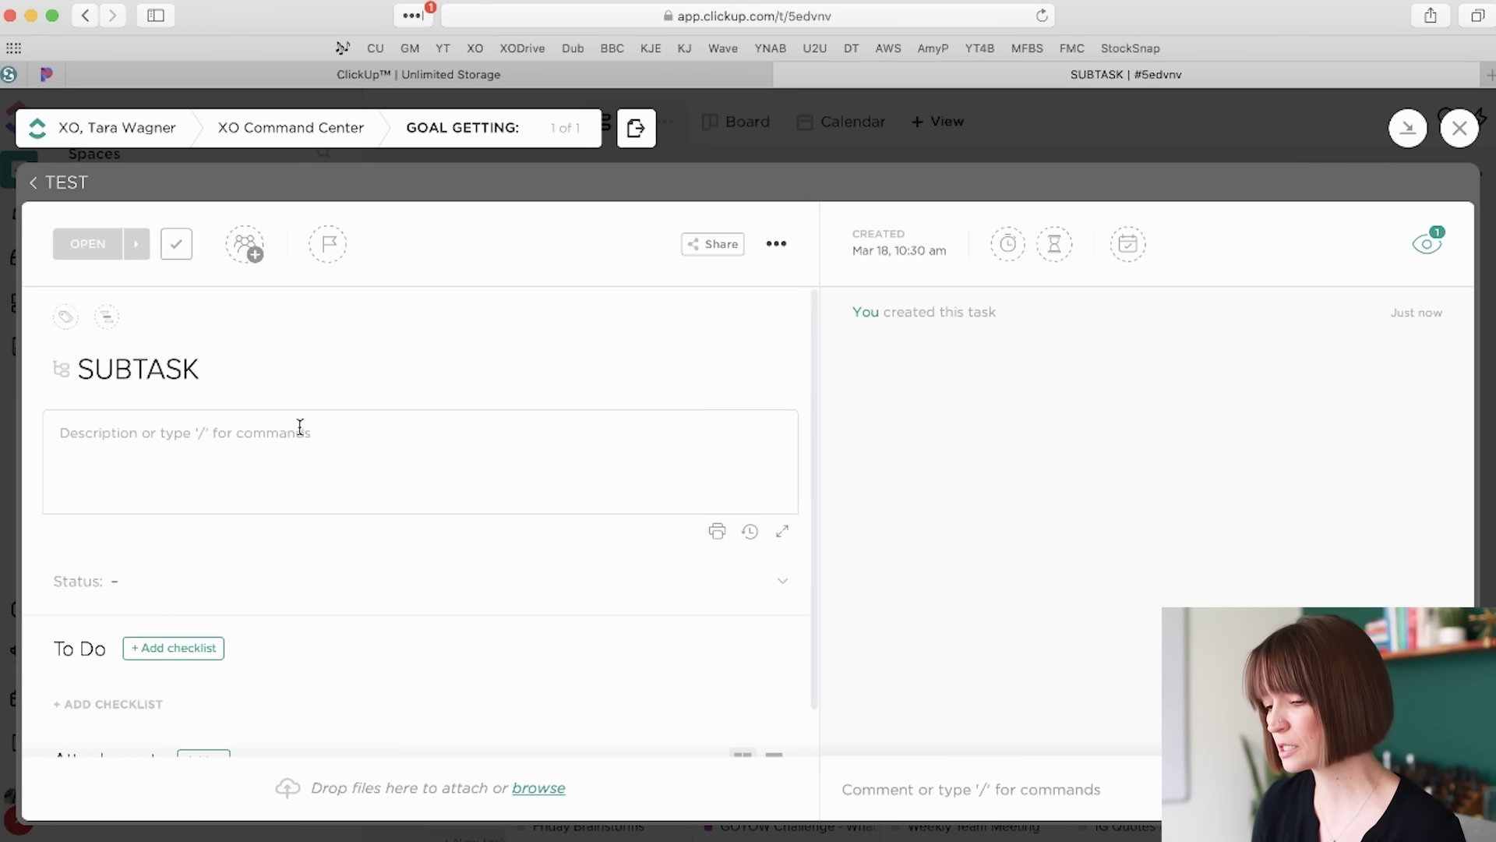
Step: Return to the parent TEST task and show its list of statuses
left_click(67, 183)
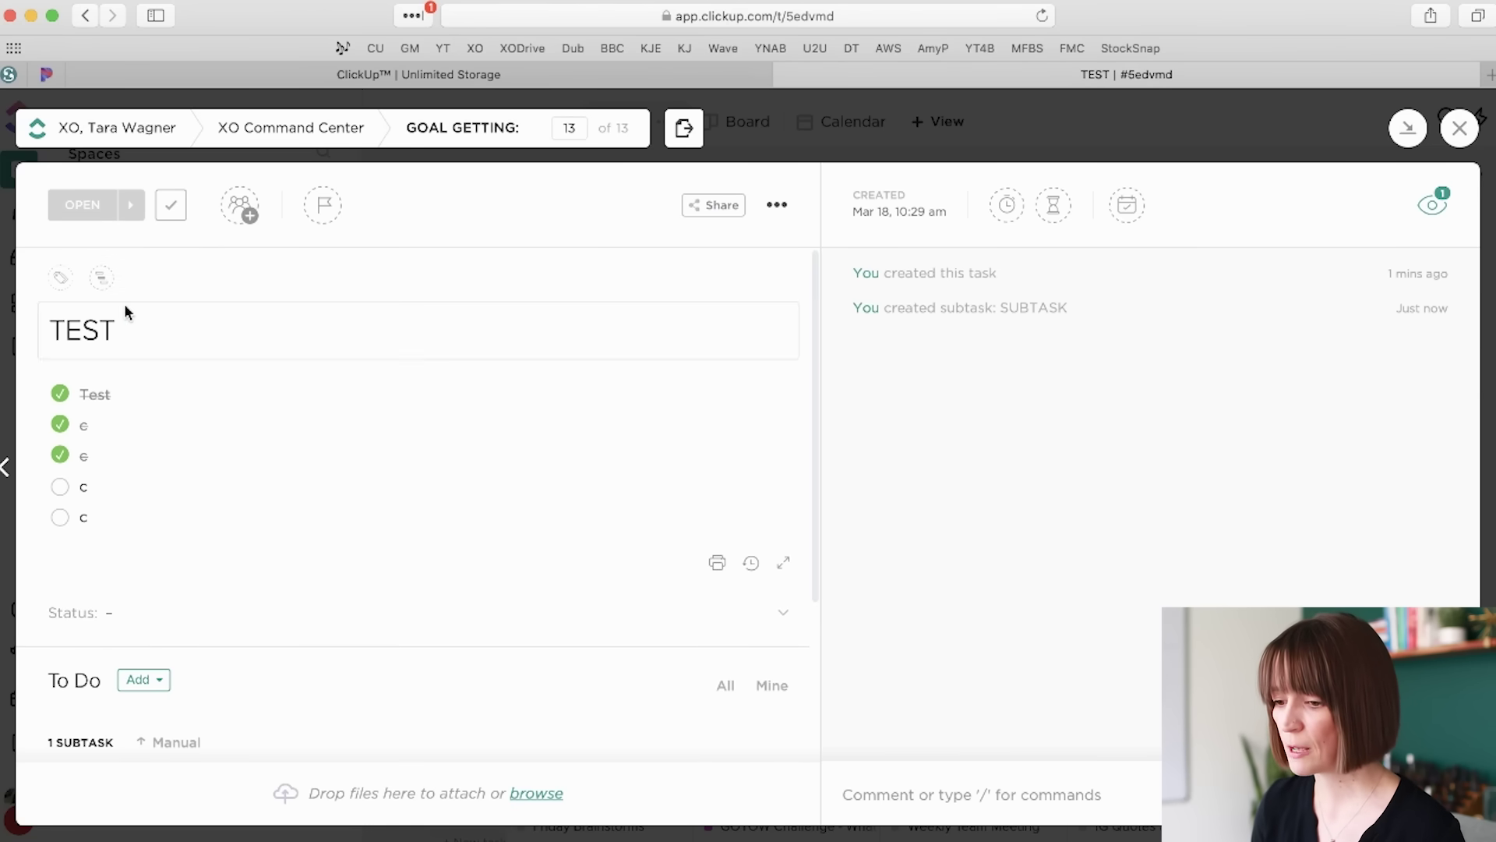
left_click(93, 211)
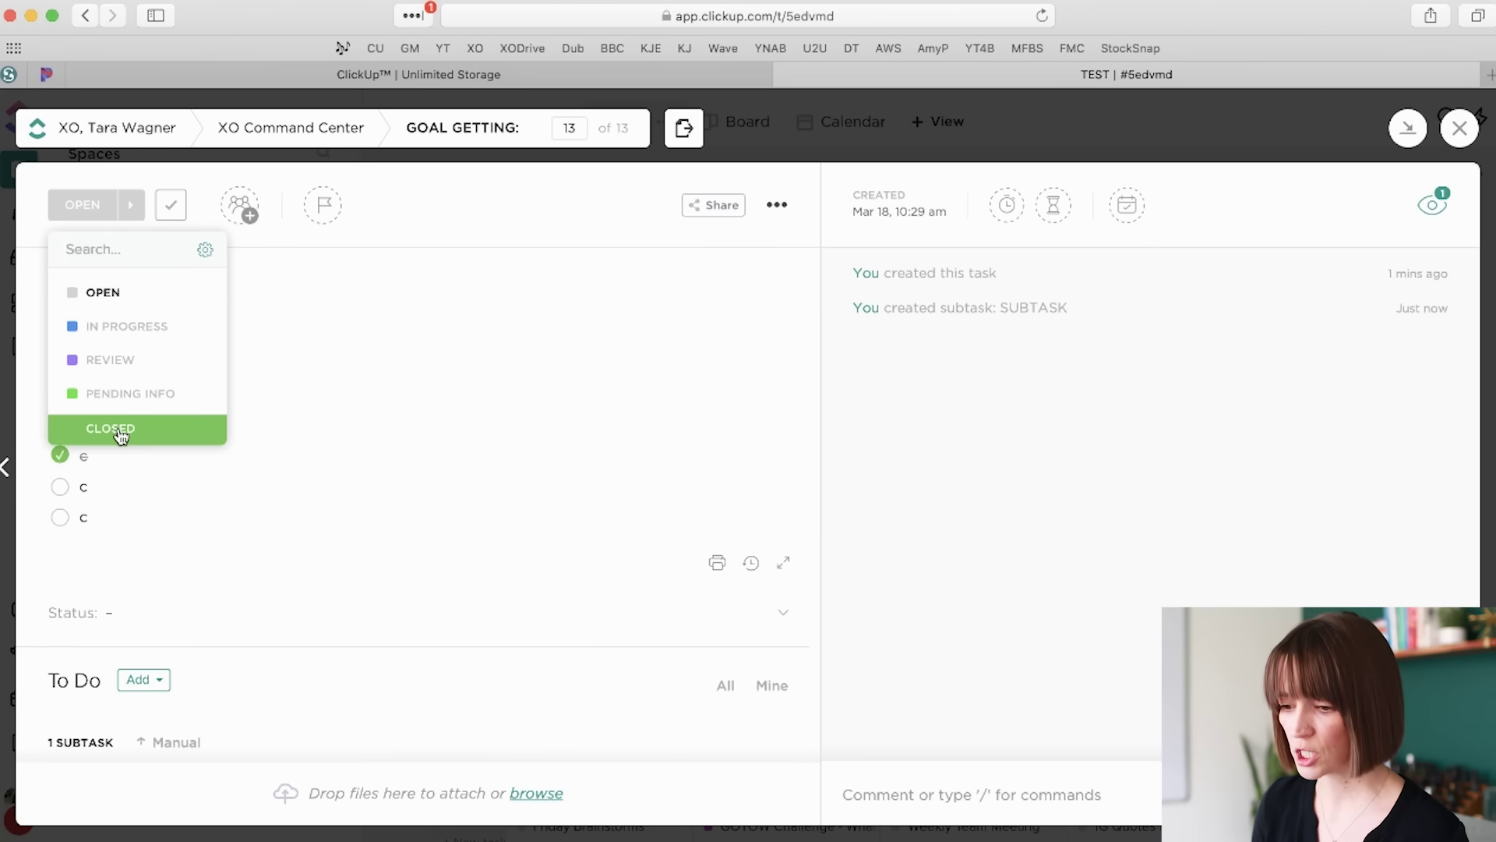
Step: Set TEST to IN PROGRESS and reopen the status options
left_click(113, 327)
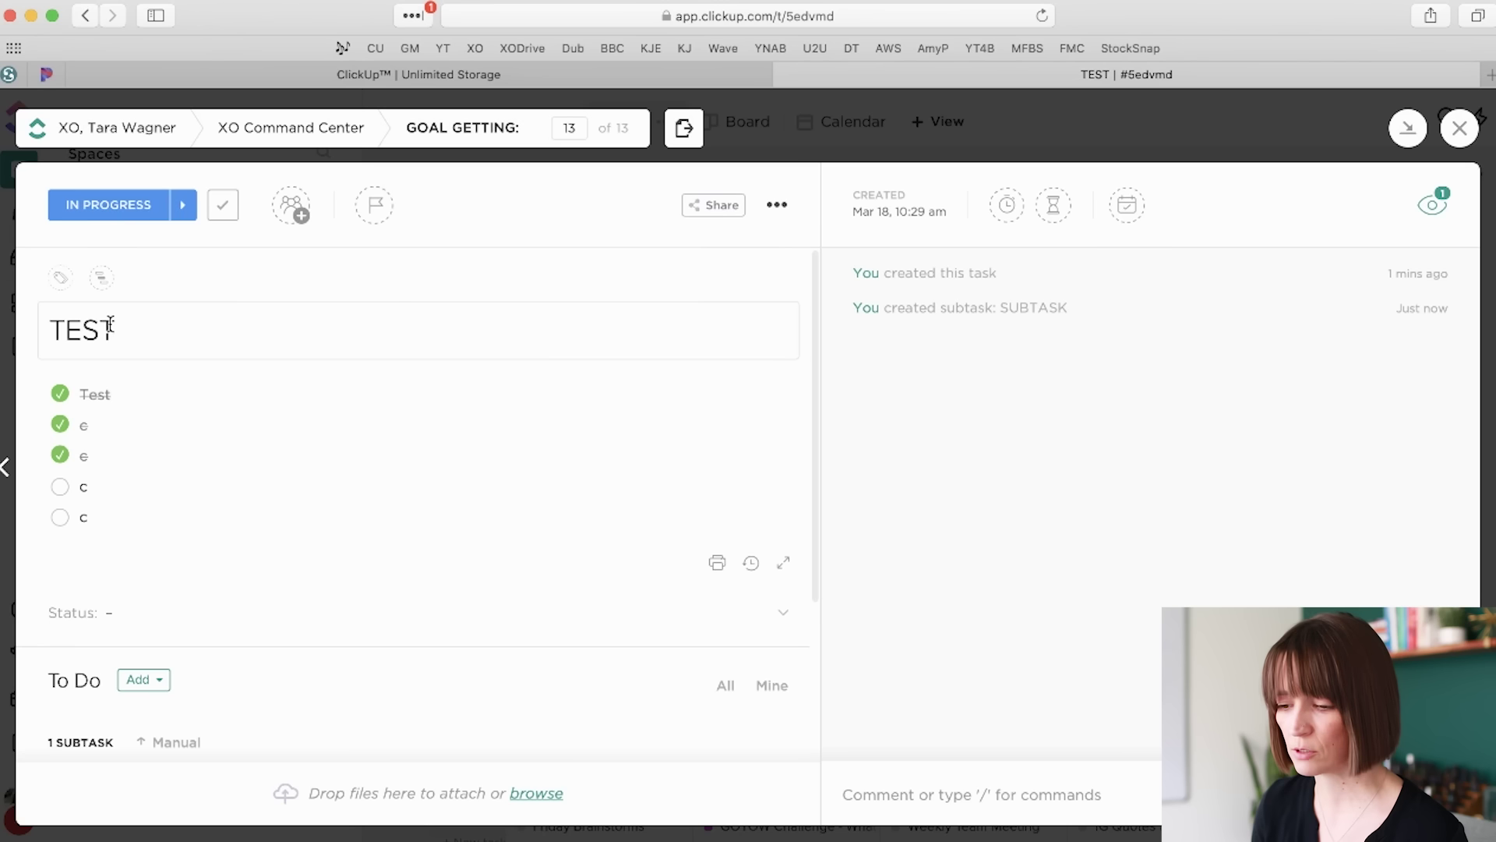
left_click(111, 213)
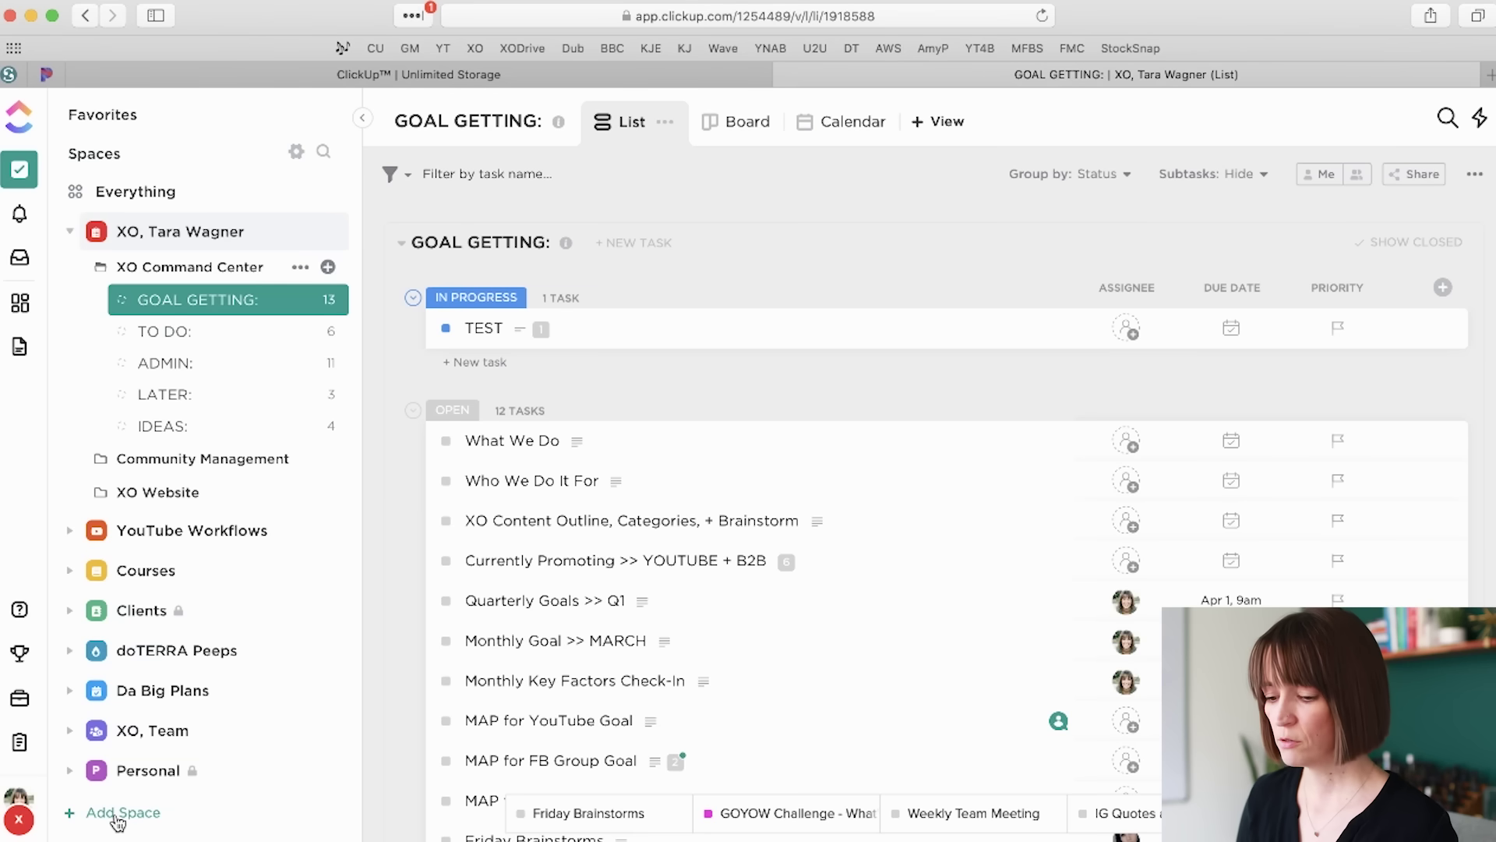
Step: Start a new space named TEST with a blue avatar and icon, made private
left_click(117, 813)
type("TEST")
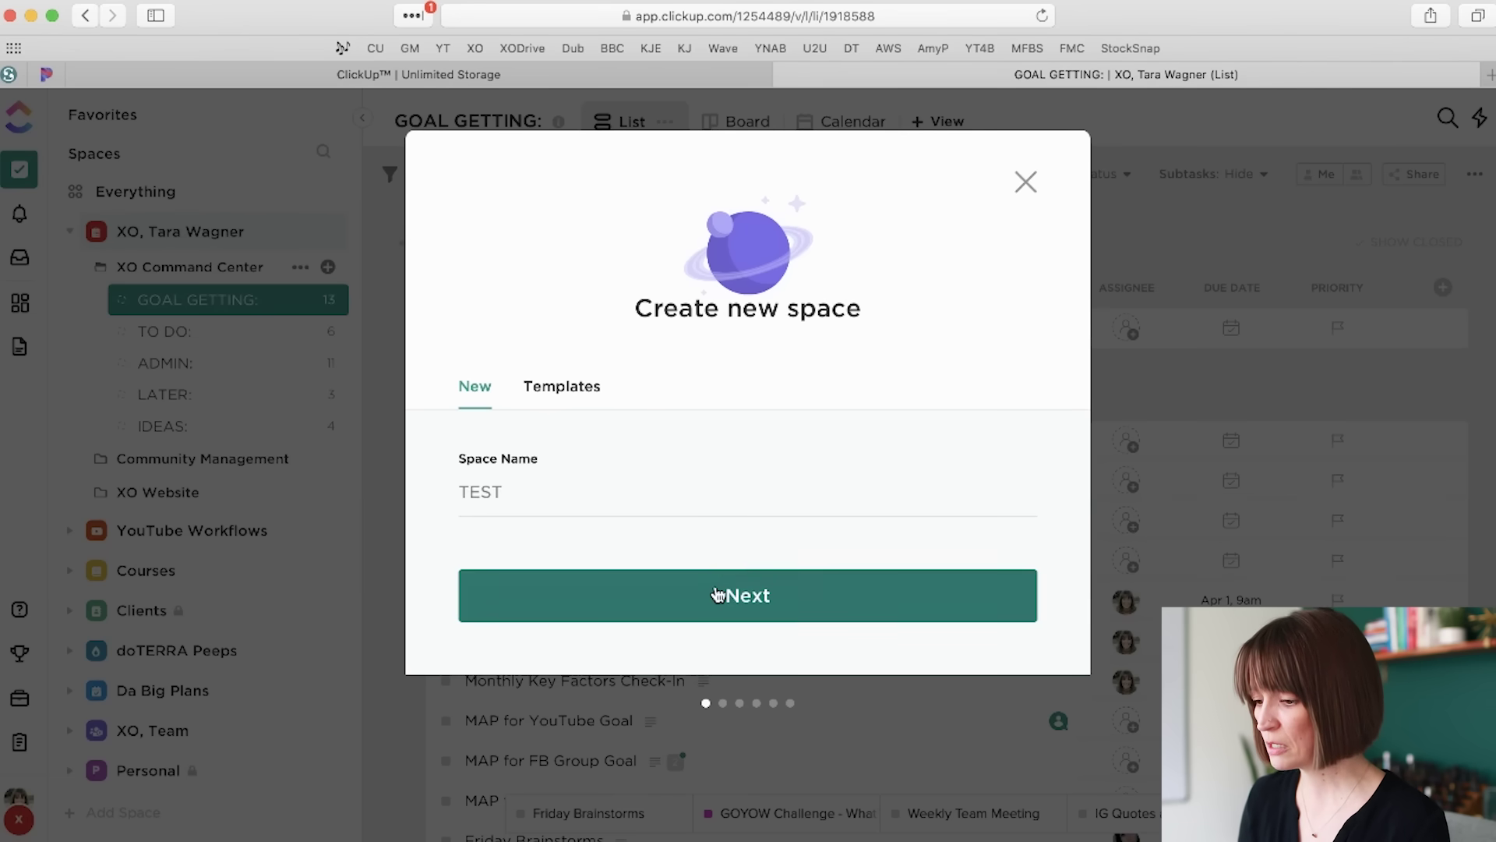
left_click(719, 595)
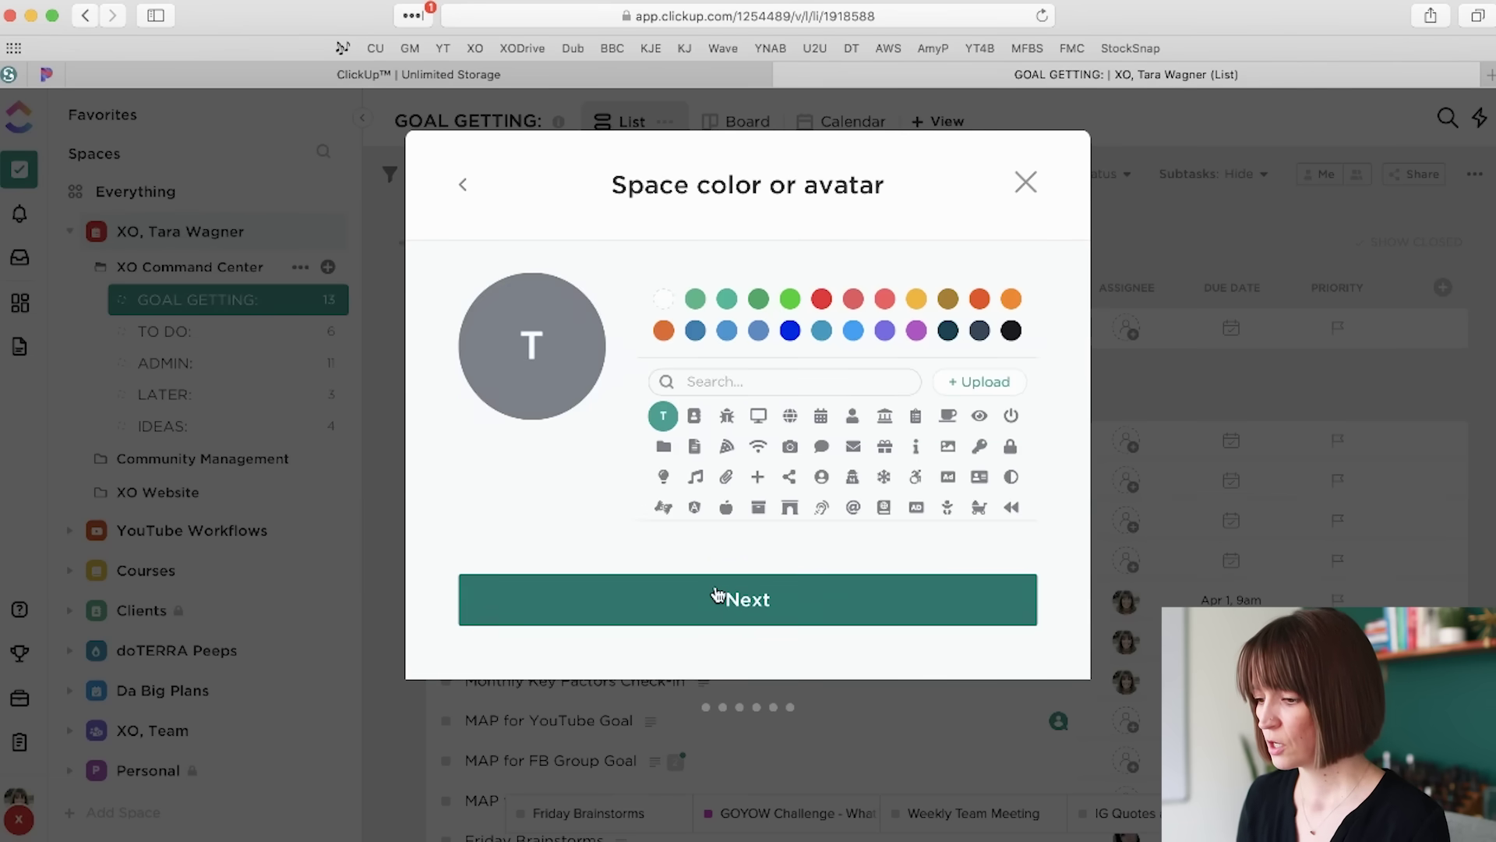
left_click(854, 333)
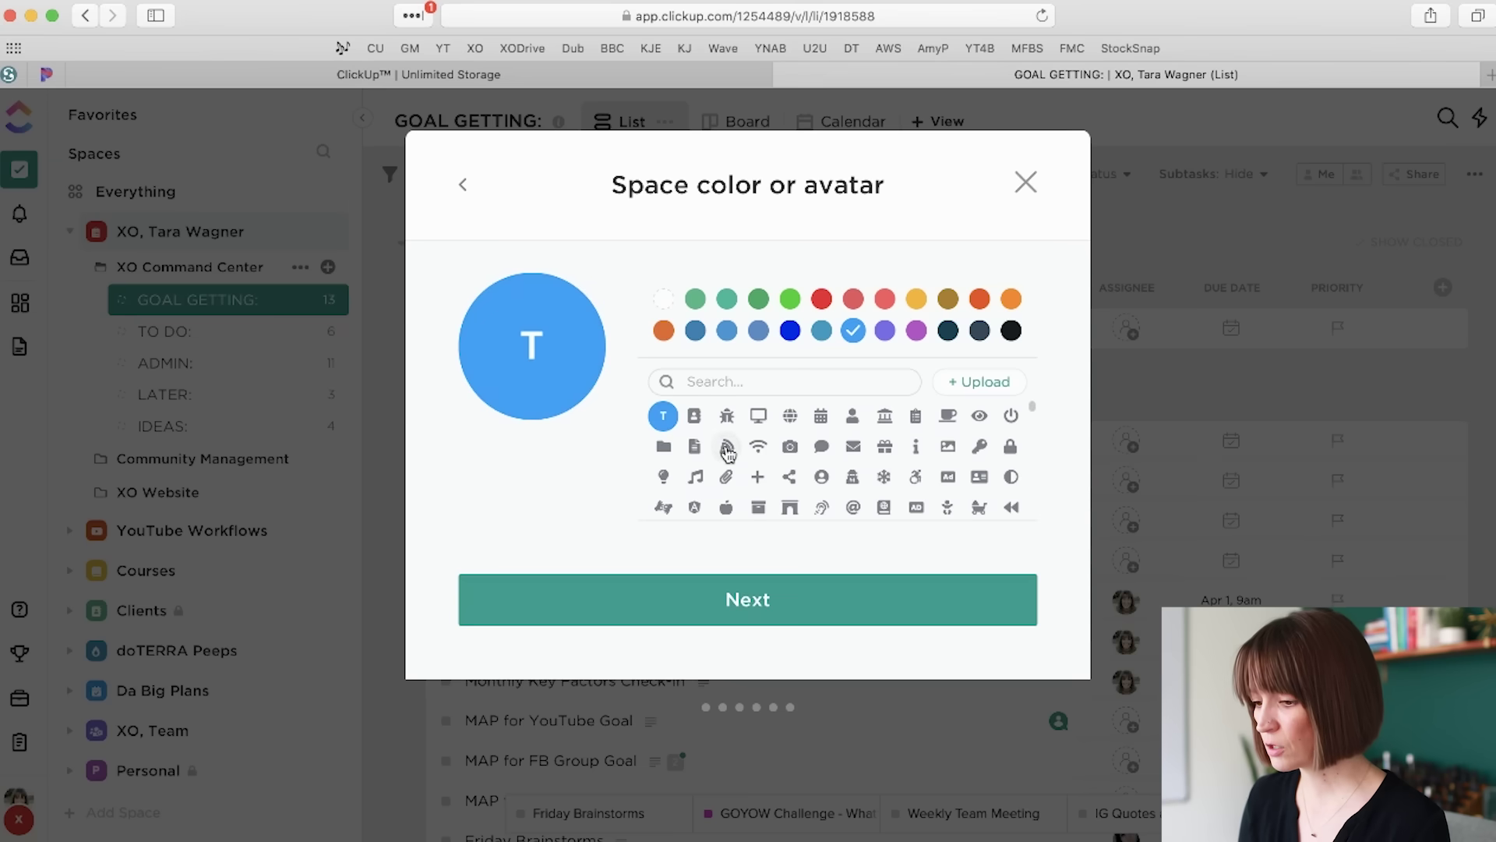
left_click(727, 446)
left_click(749, 606)
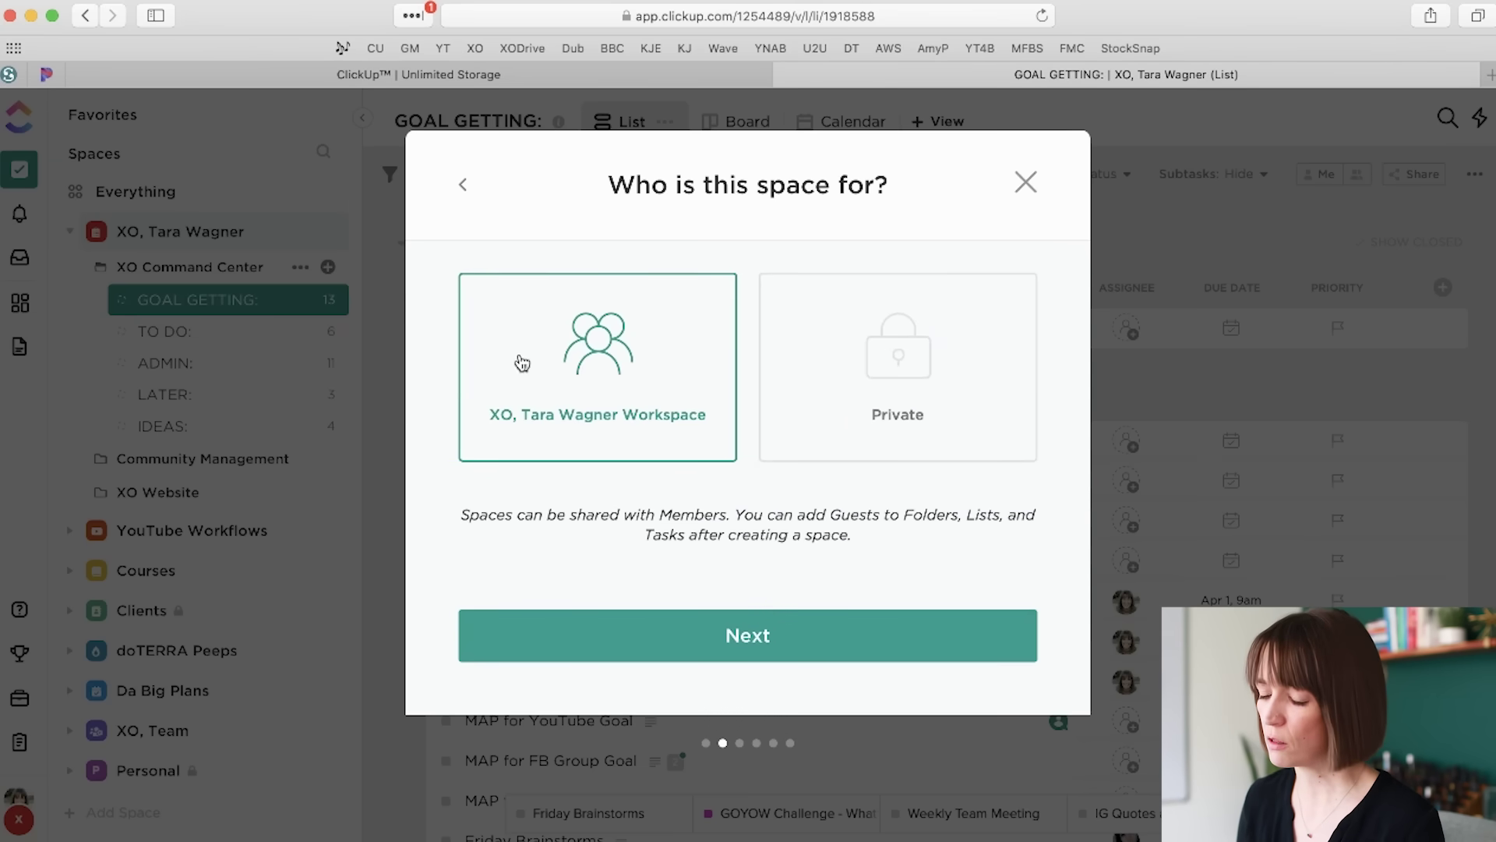
left_click(859, 406)
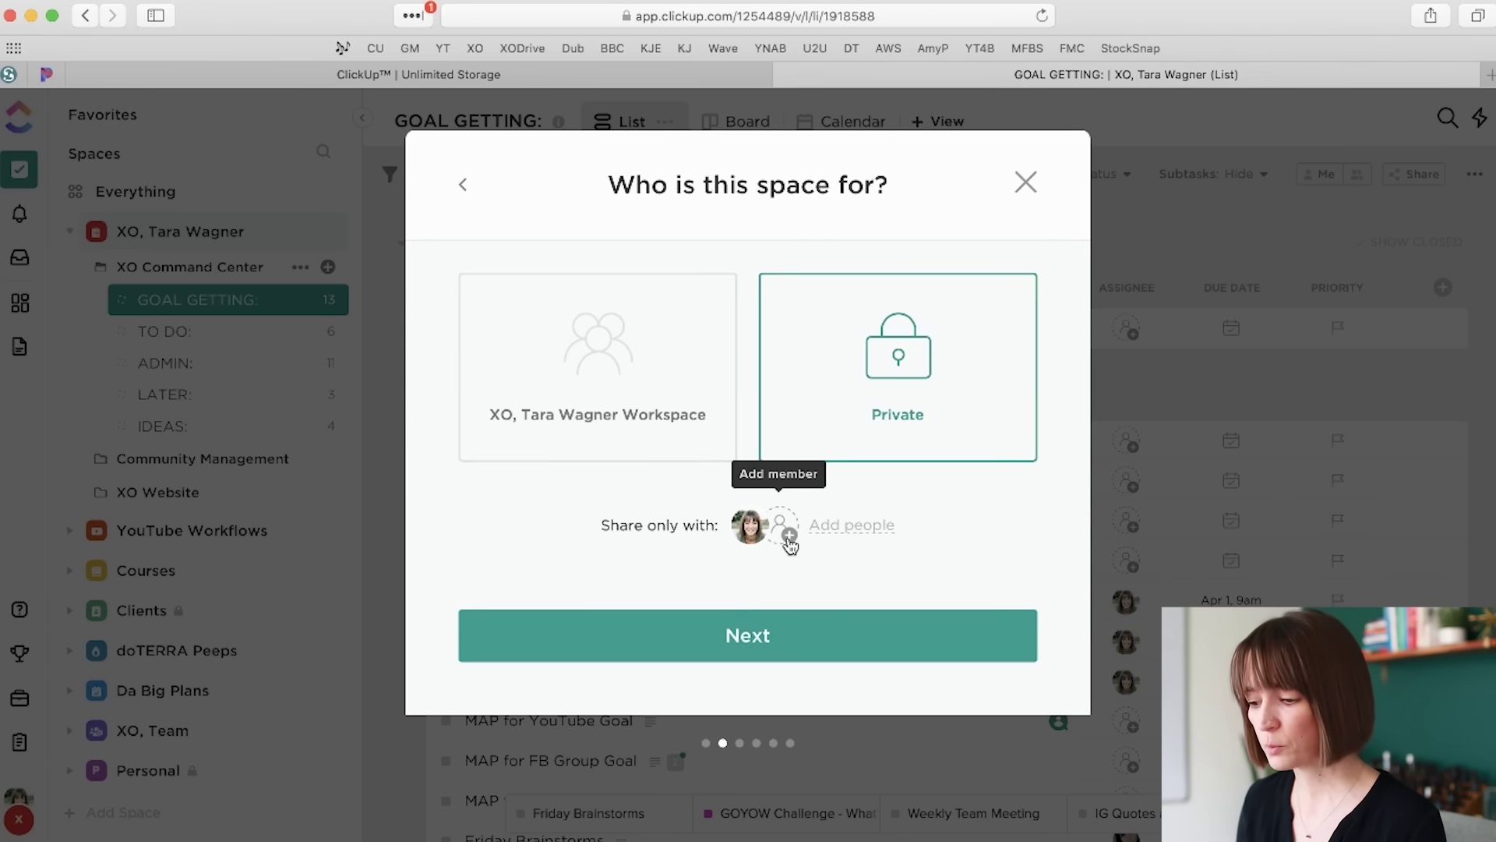
left_click(755, 641)
mouse_move(496, 381)
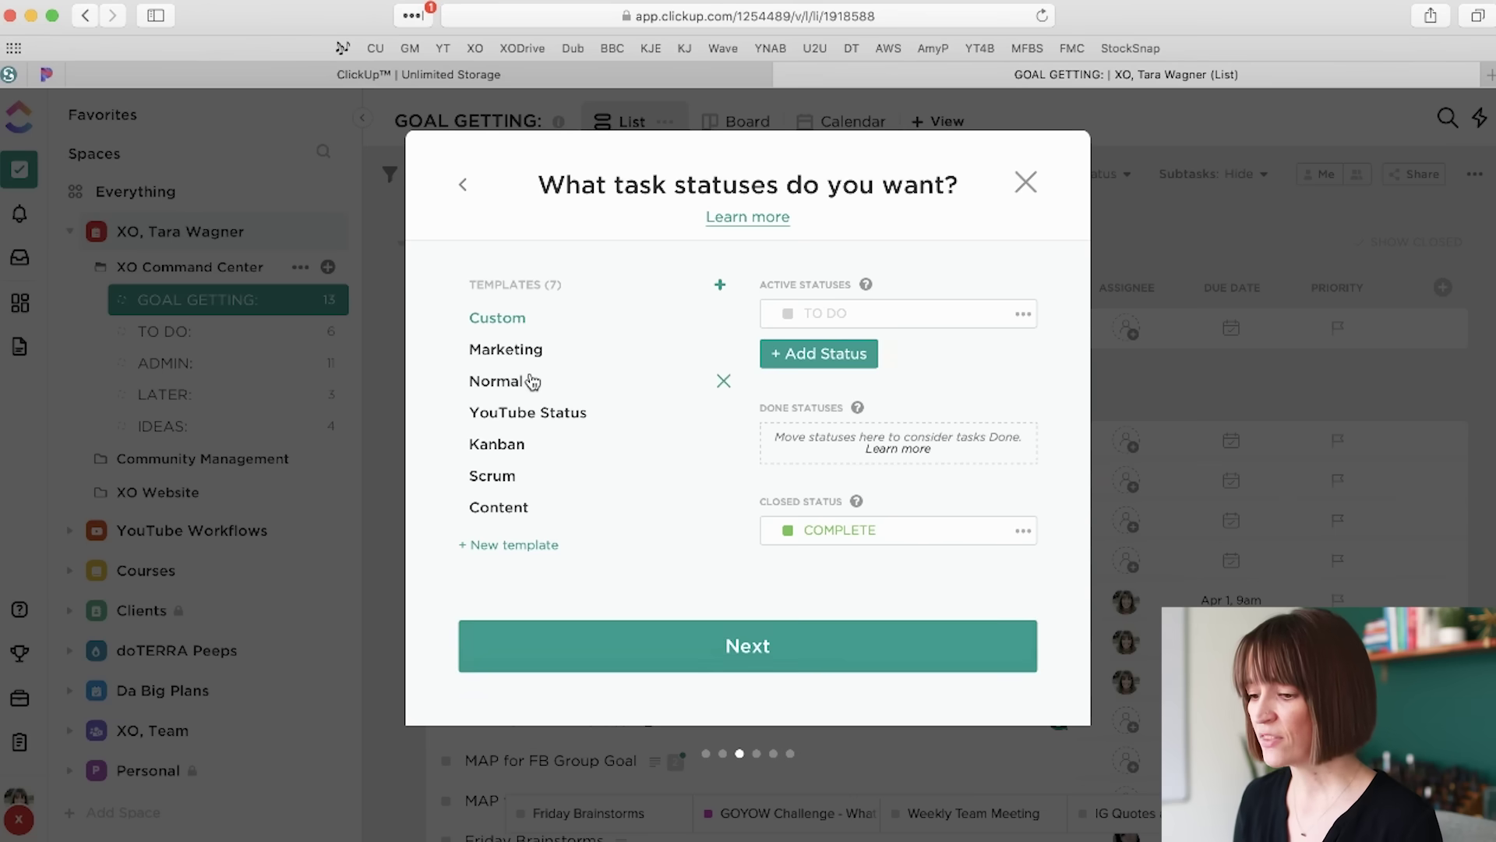
Step: Preview the Marketing, Normal, YouTube and Kanban status sets and choose Scrum
left_click(509, 351)
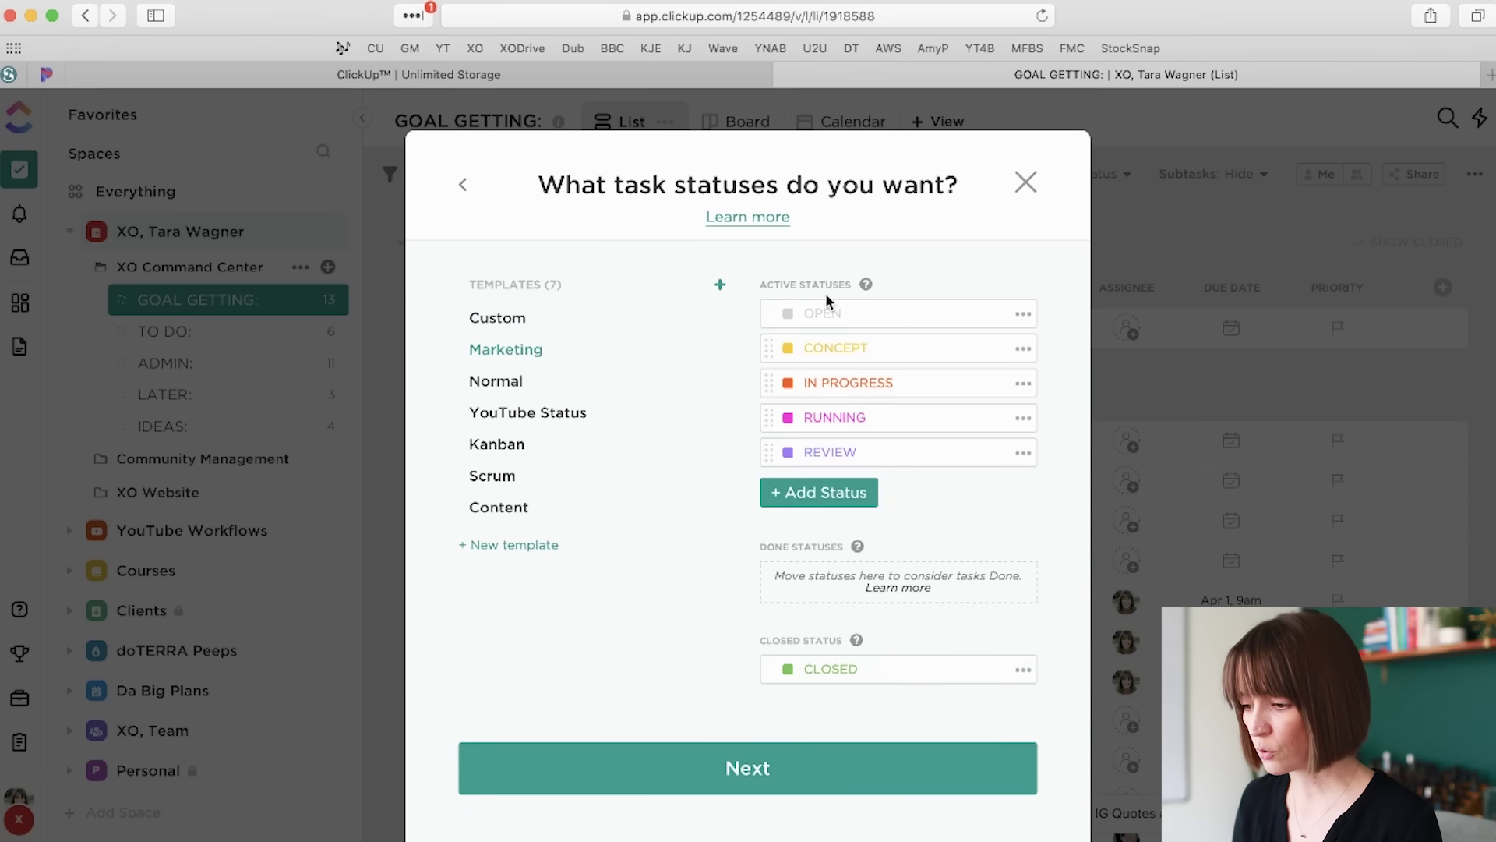
left_click(518, 388)
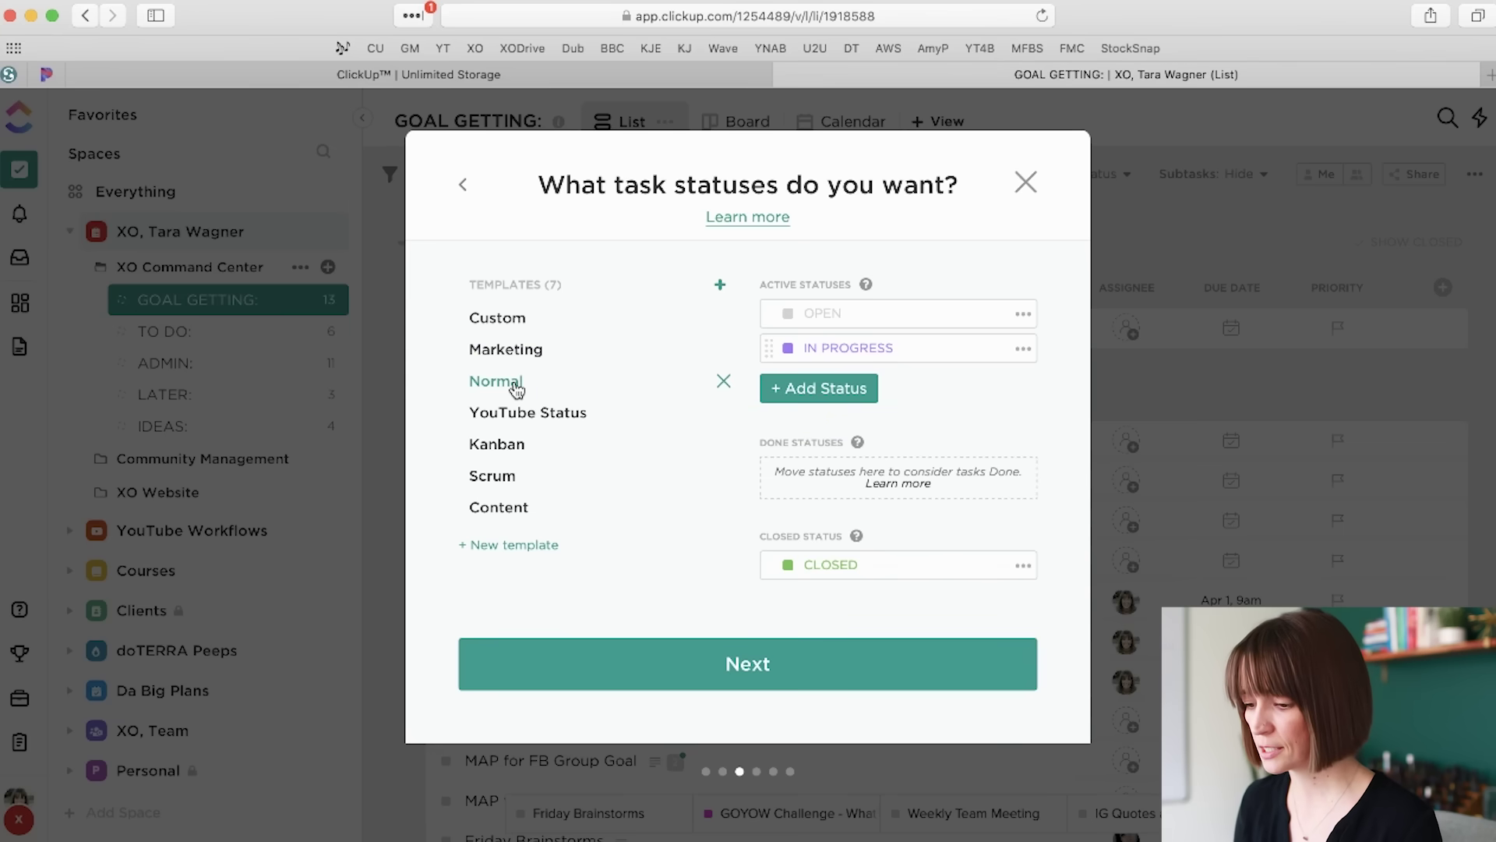
left_click(528, 417)
left_click(502, 354)
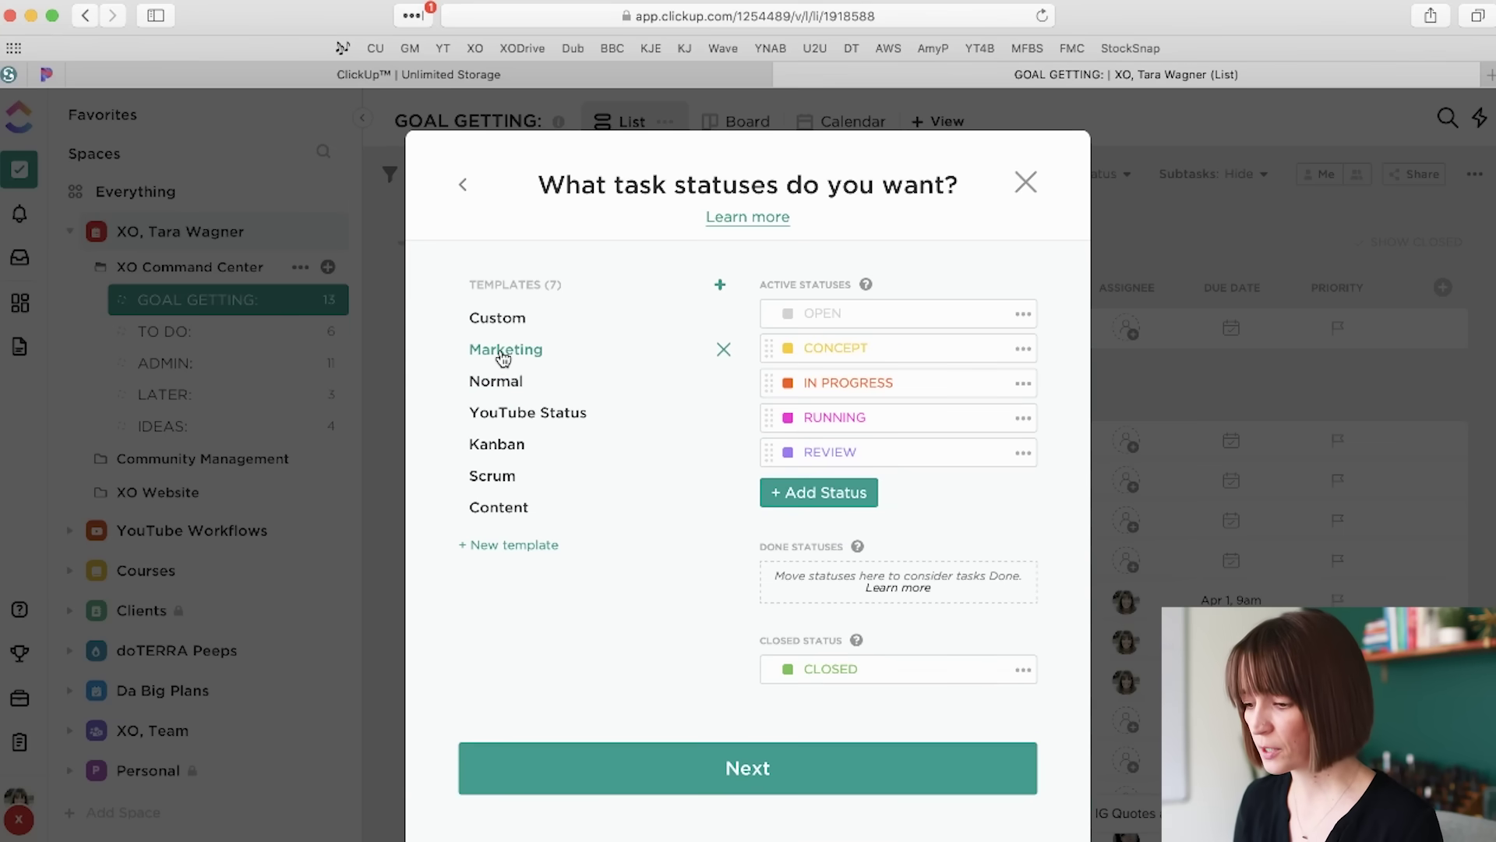
left_click(510, 447)
left_click(512, 477)
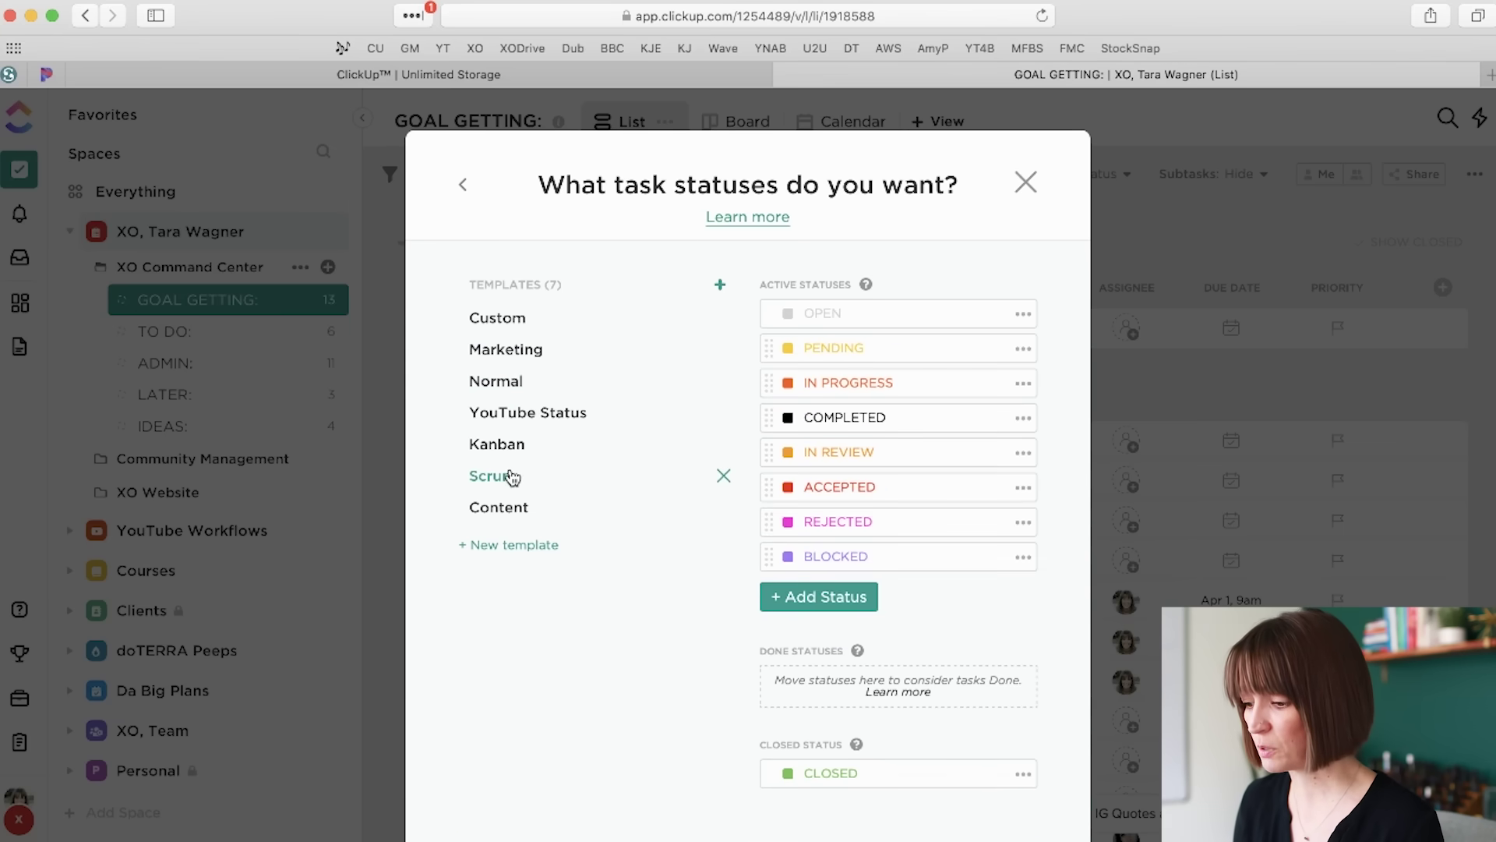
left_click(731, 714)
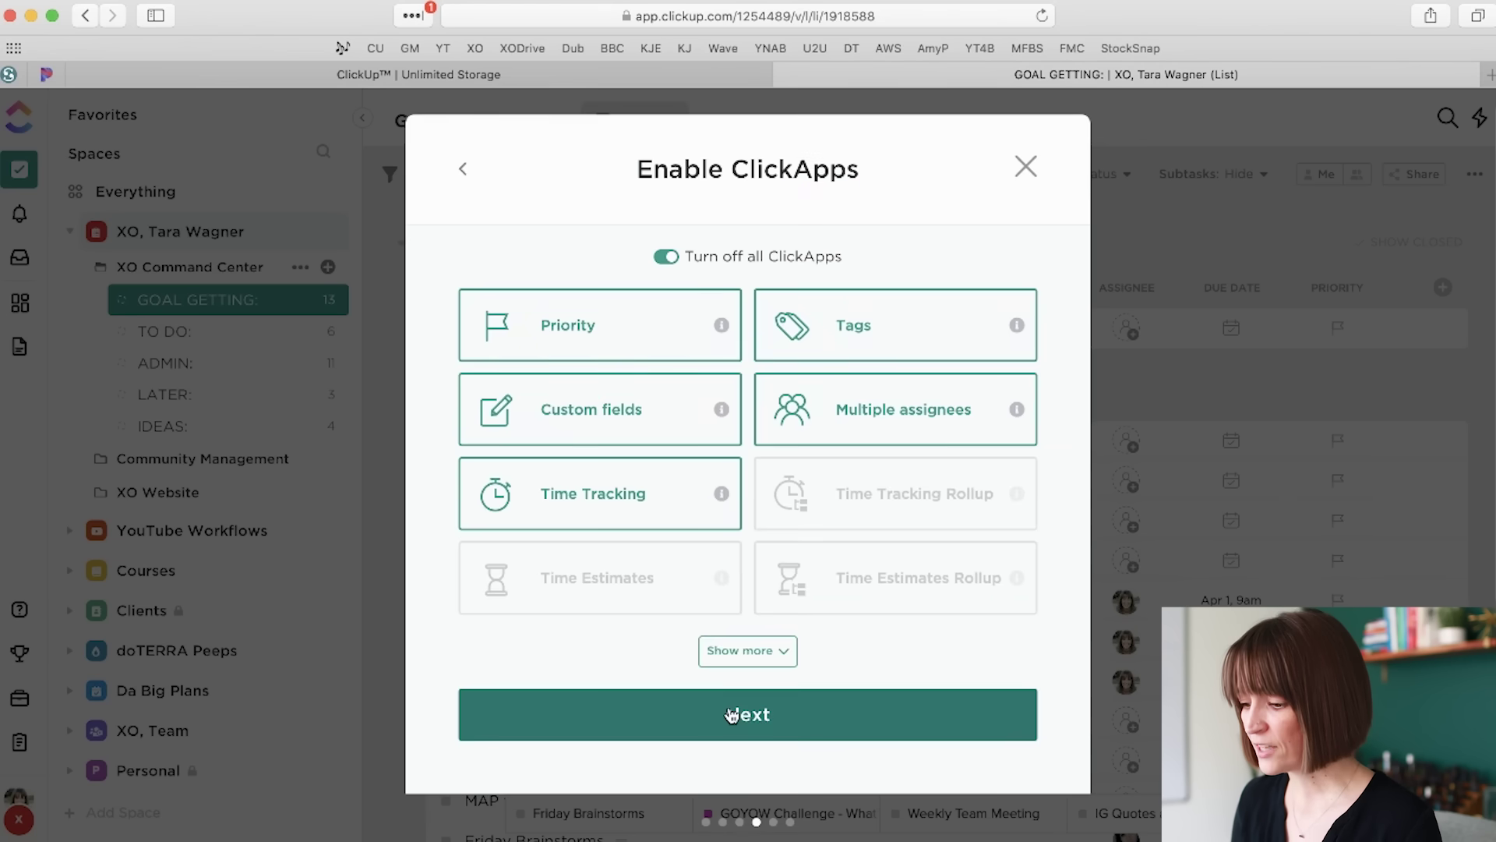
Step: Turn off the Incomplete Warning ClickApp and continue to view settings
left_click(768, 652)
scroll(898, 609, "down", 1)
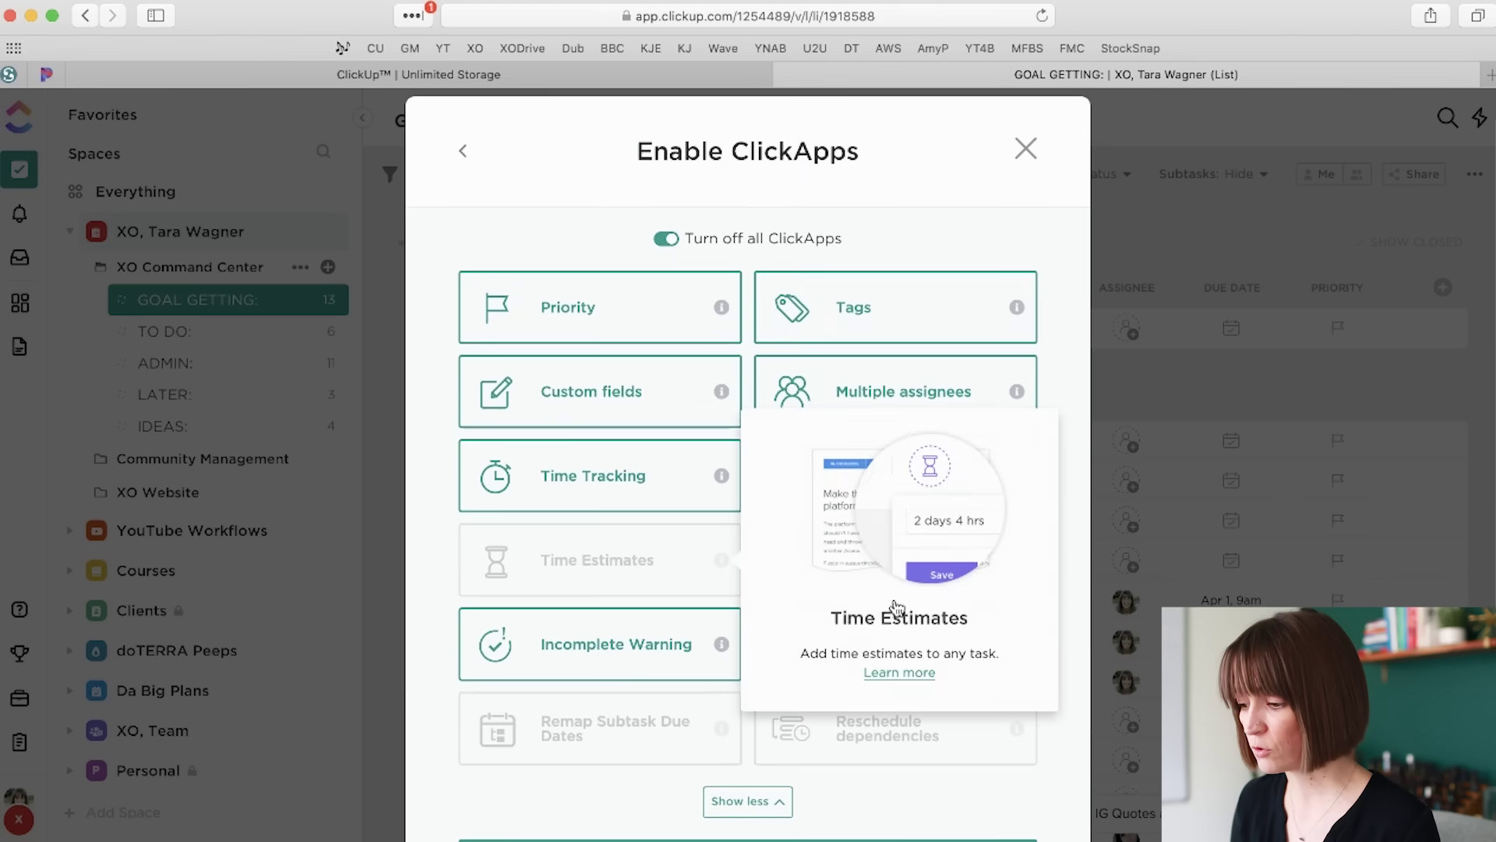
scroll(1067, 442, "down", 3)
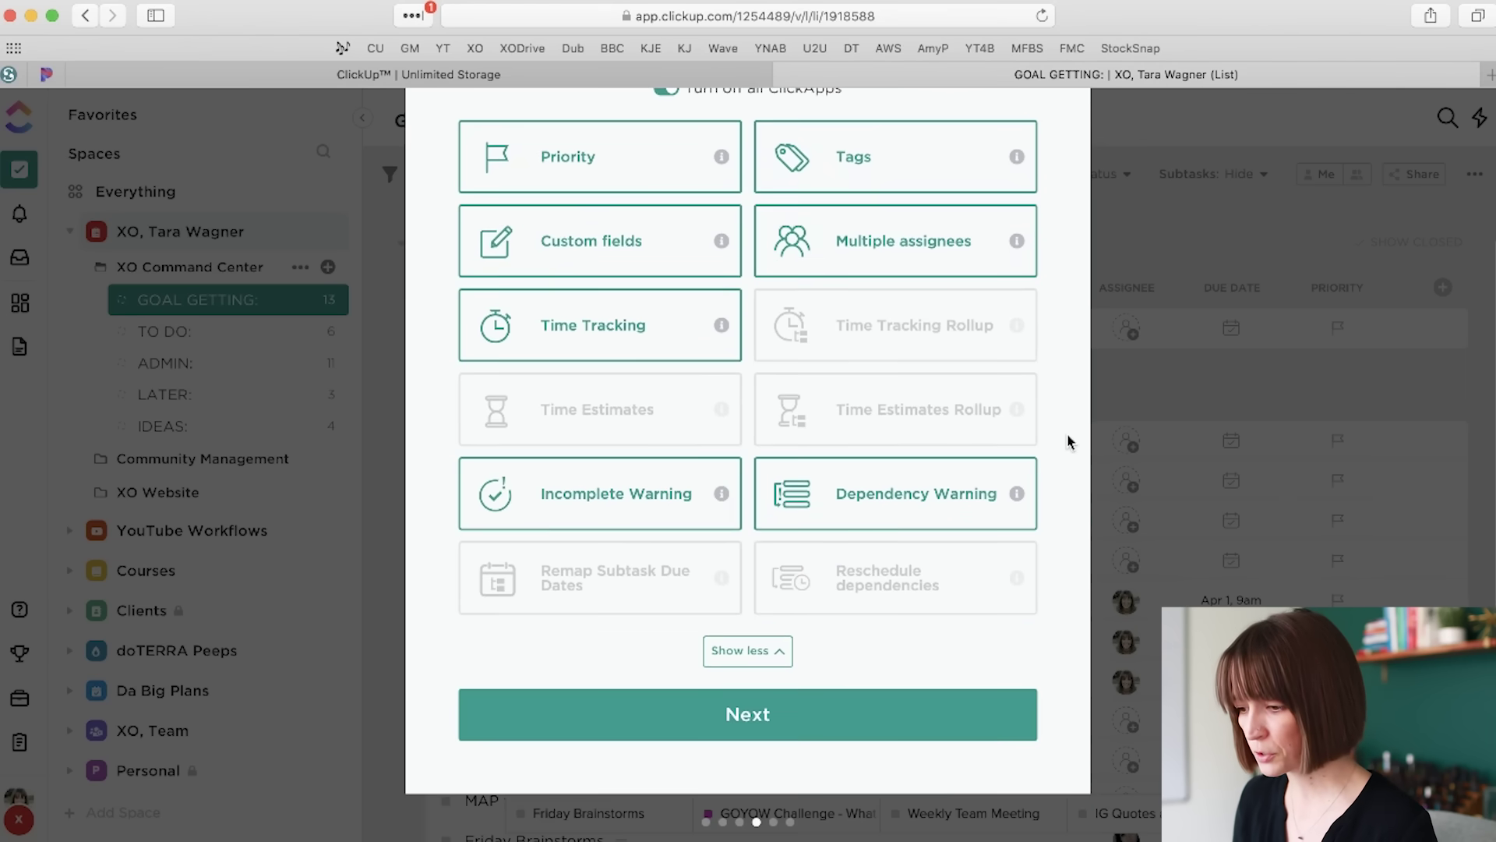
scroll(1067, 442, "up", 2)
scroll(1068, 442, "down", 2)
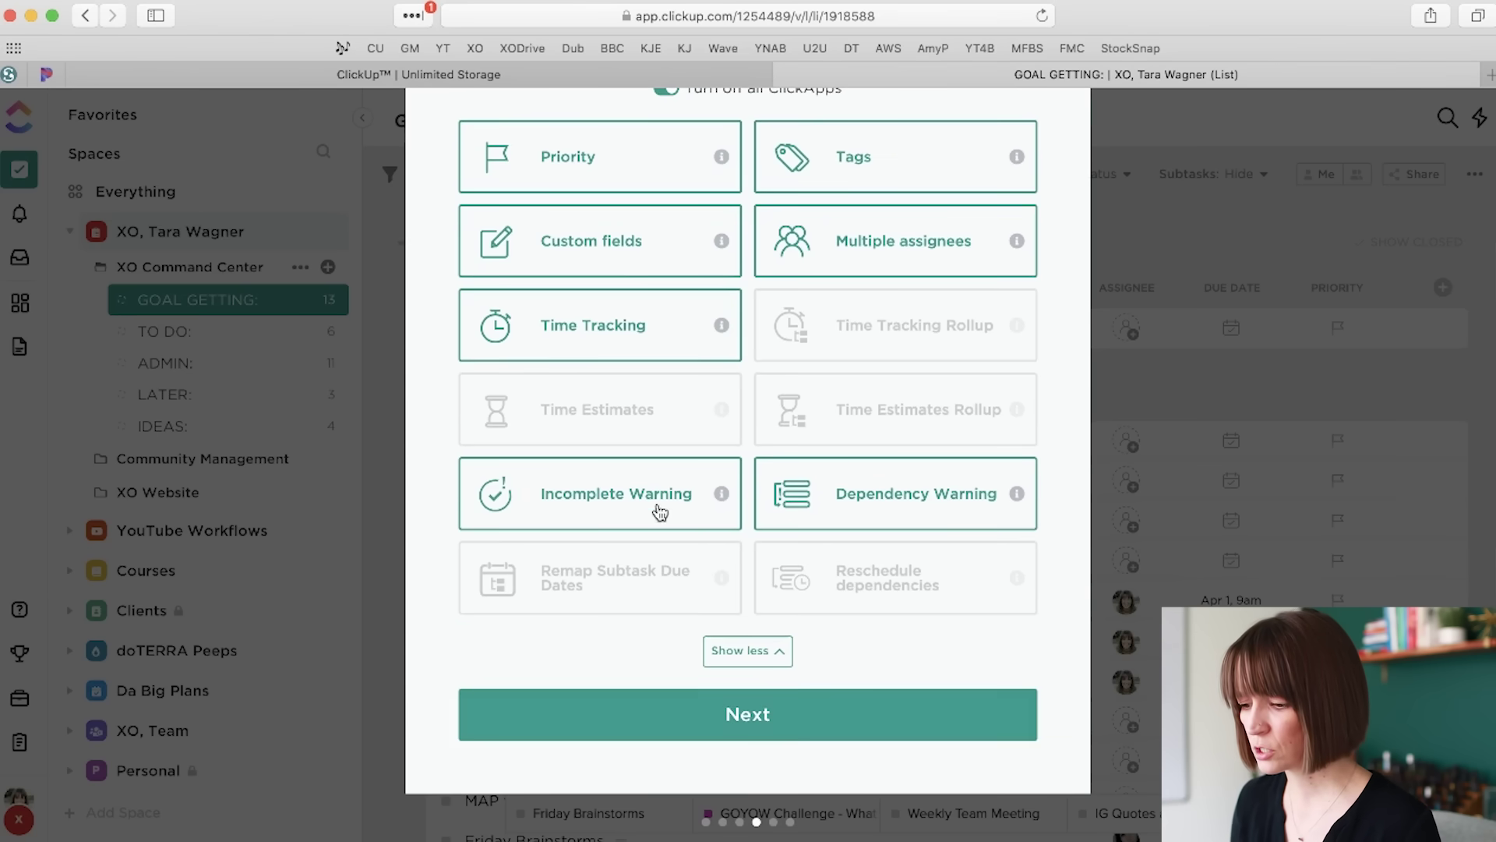
left_click(654, 511)
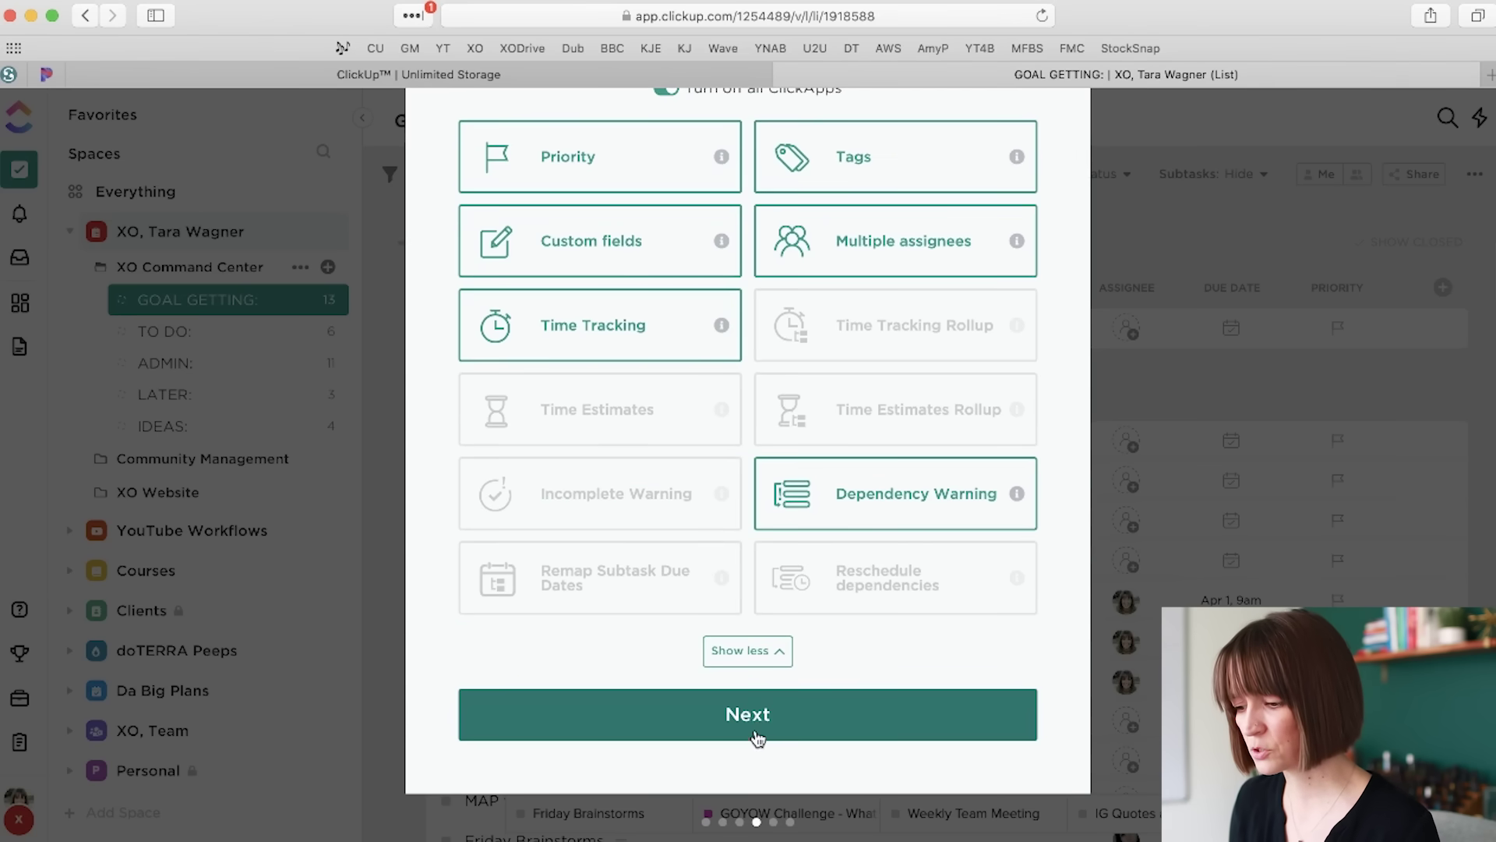
left_click(755, 724)
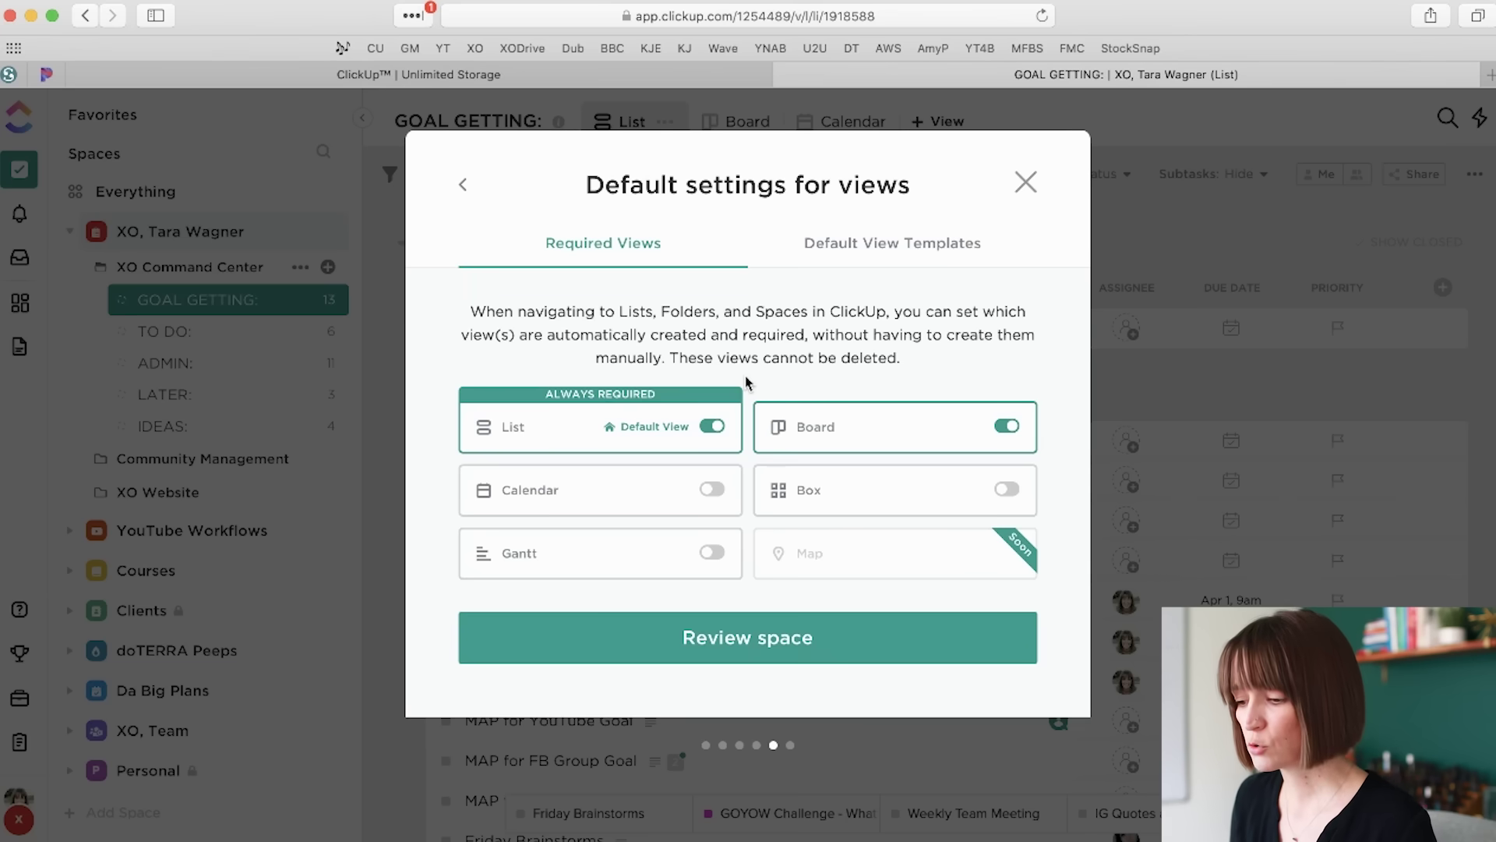
Step: Make Calendar, Gantt and Box required views, review and create the TEST space
left_click(712, 490)
left_click(714, 553)
left_click(1003, 491)
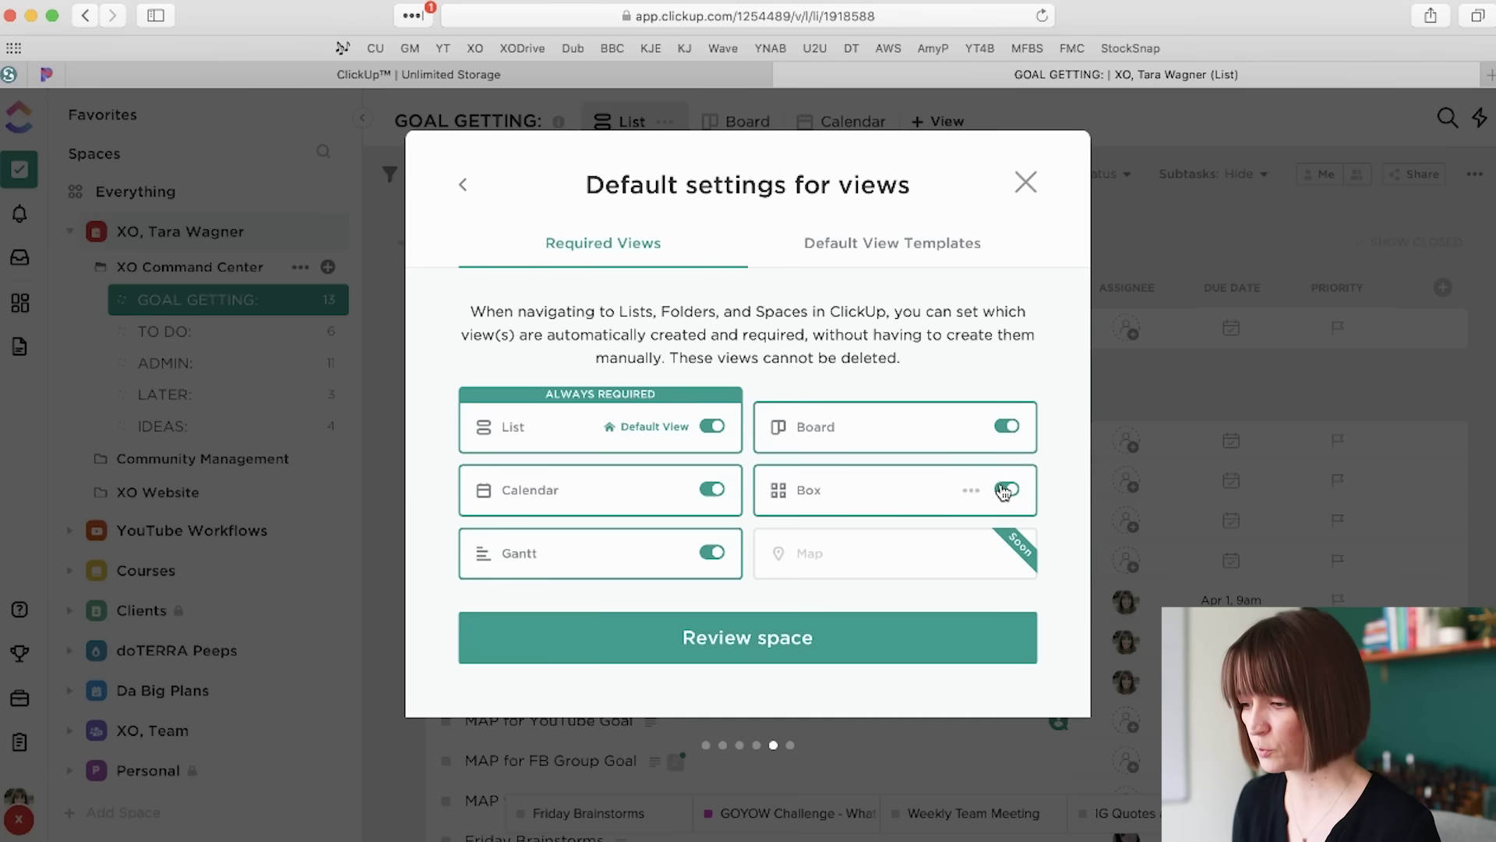
left_click(757, 645)
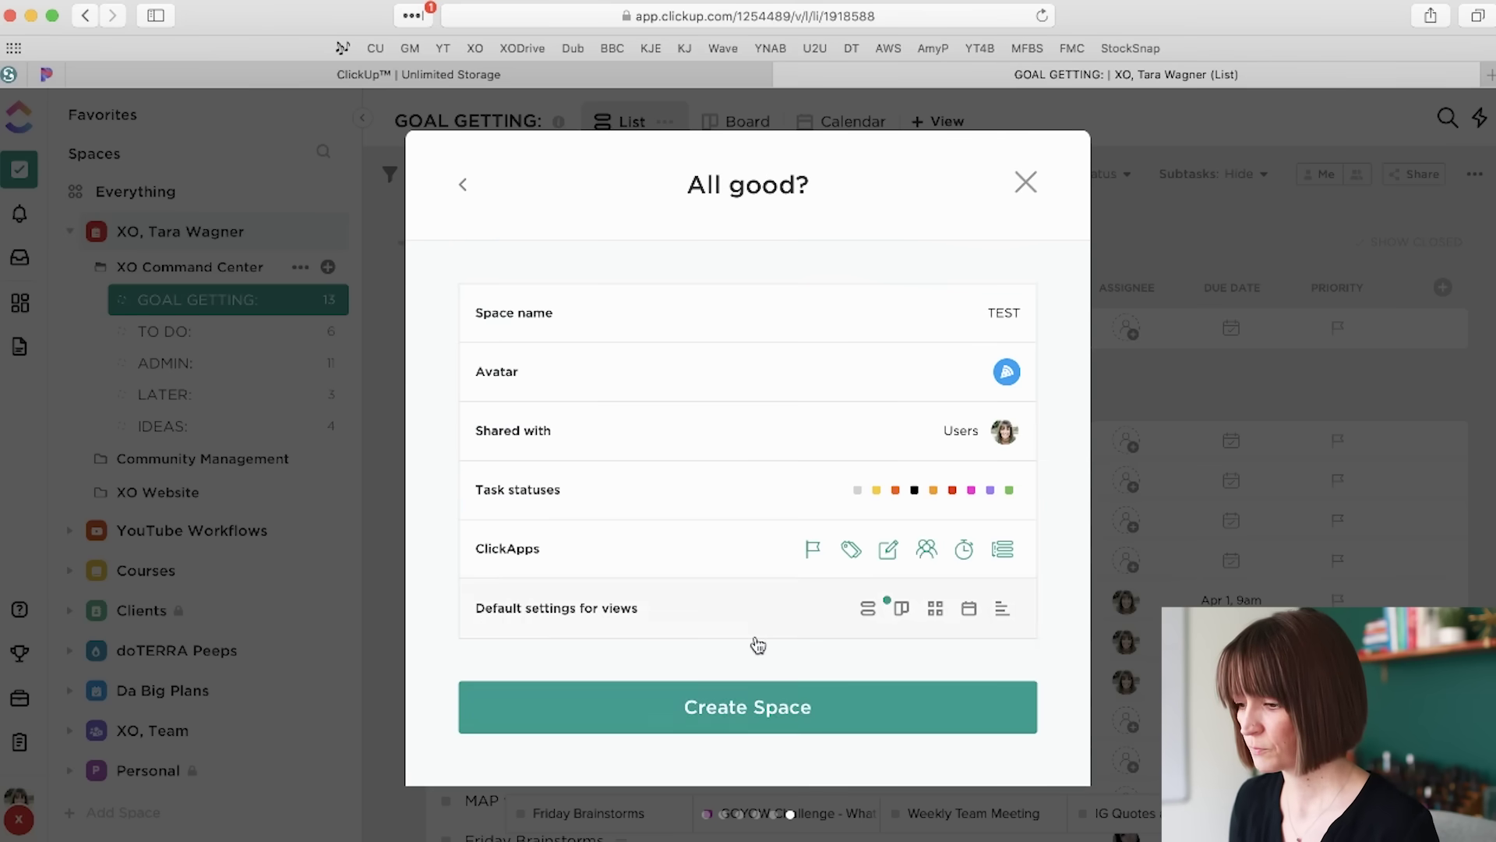
left_click(757, 710)
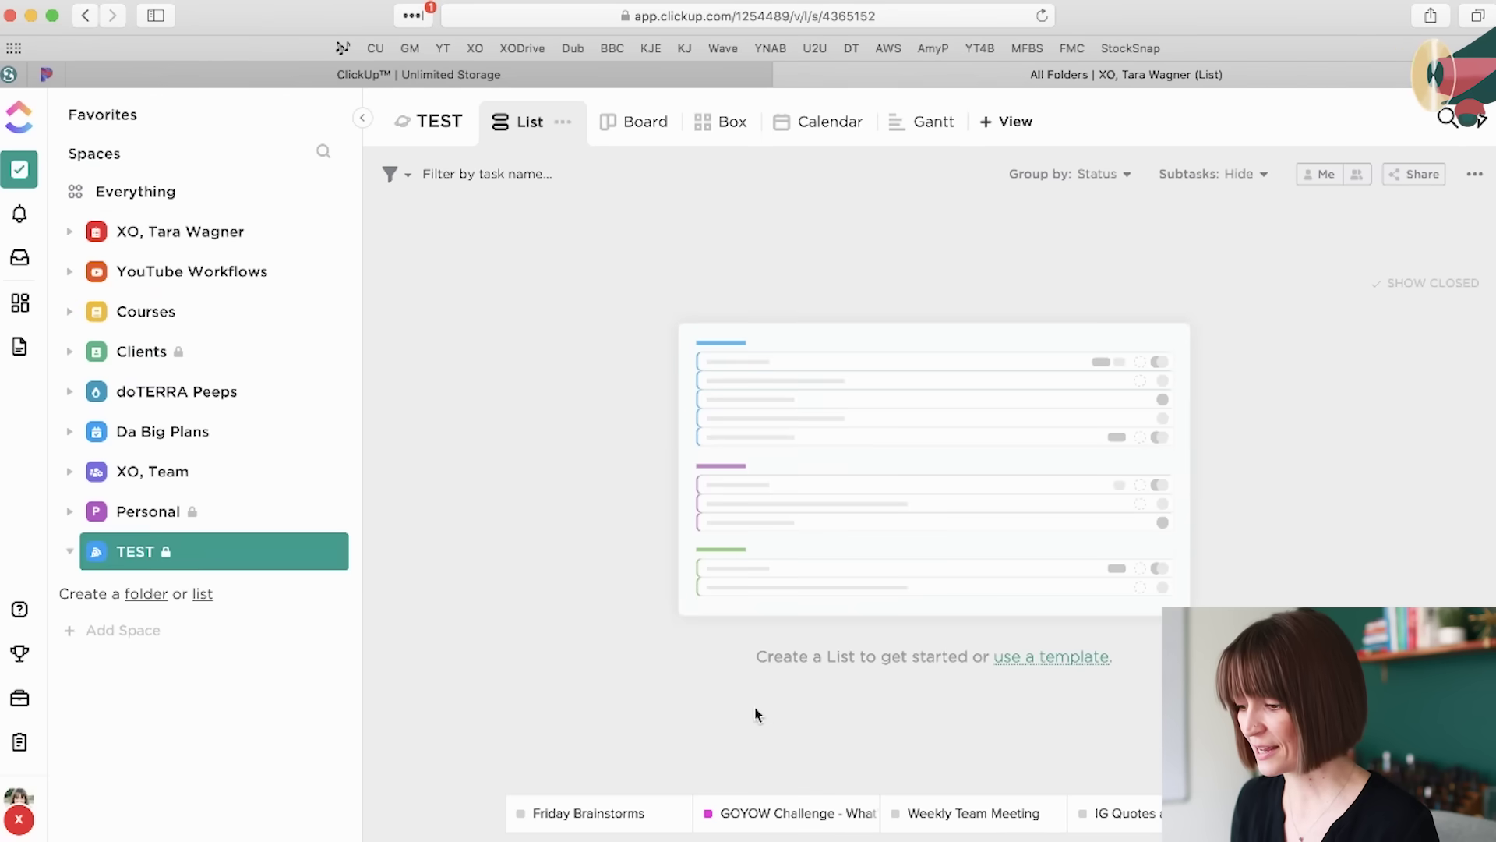
Step: Browse folder templates, expanding Sales, Resource Management, Real Estate, Personal, Nonprofit, Media and Marketing
left_click(1049, 658)
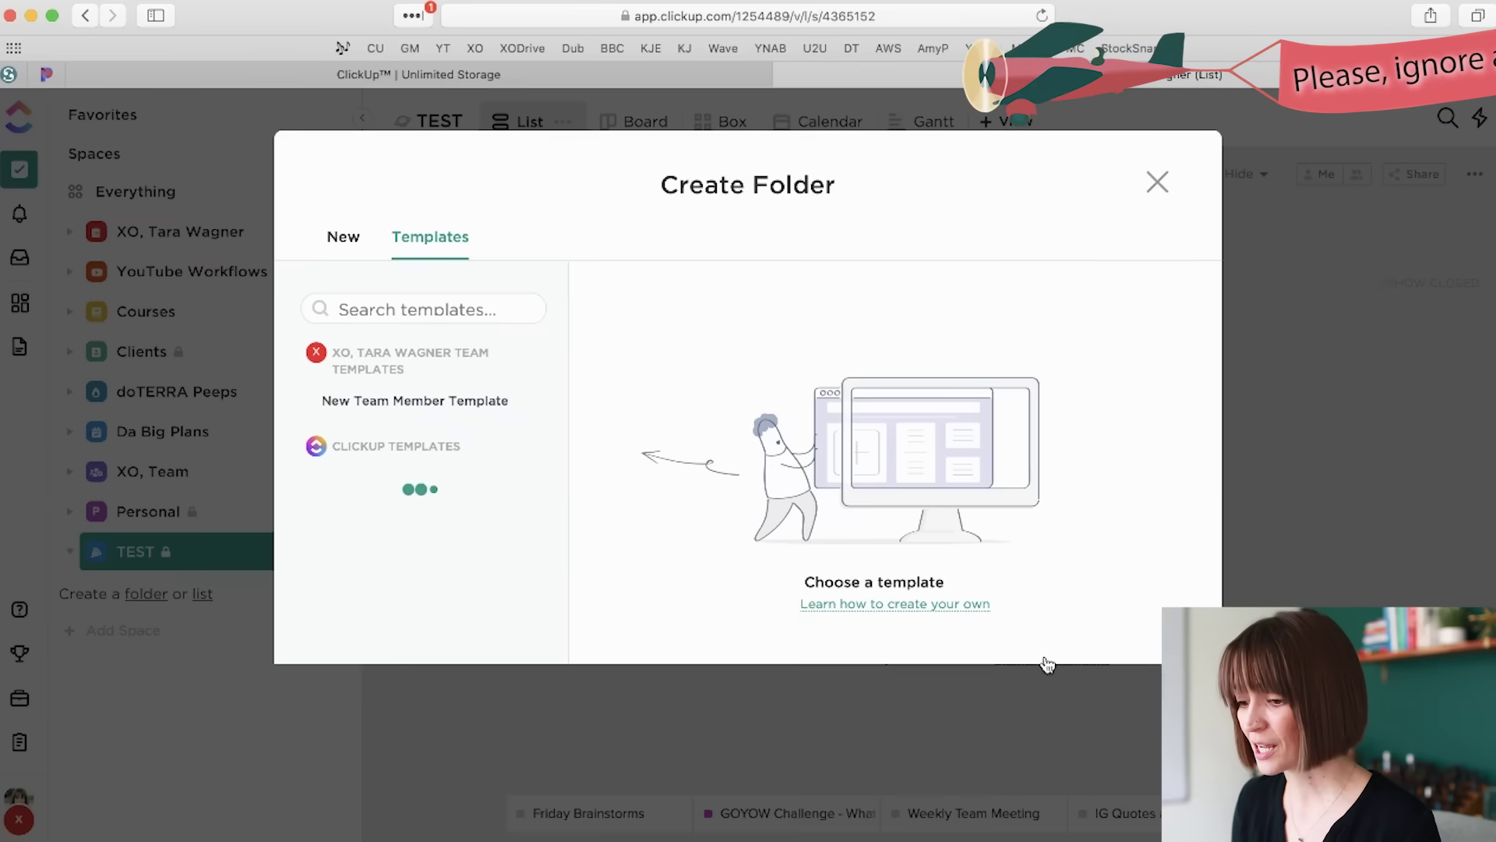
scroll(507, 591, "down", 1)
scroll(485, 615, "down", 3)
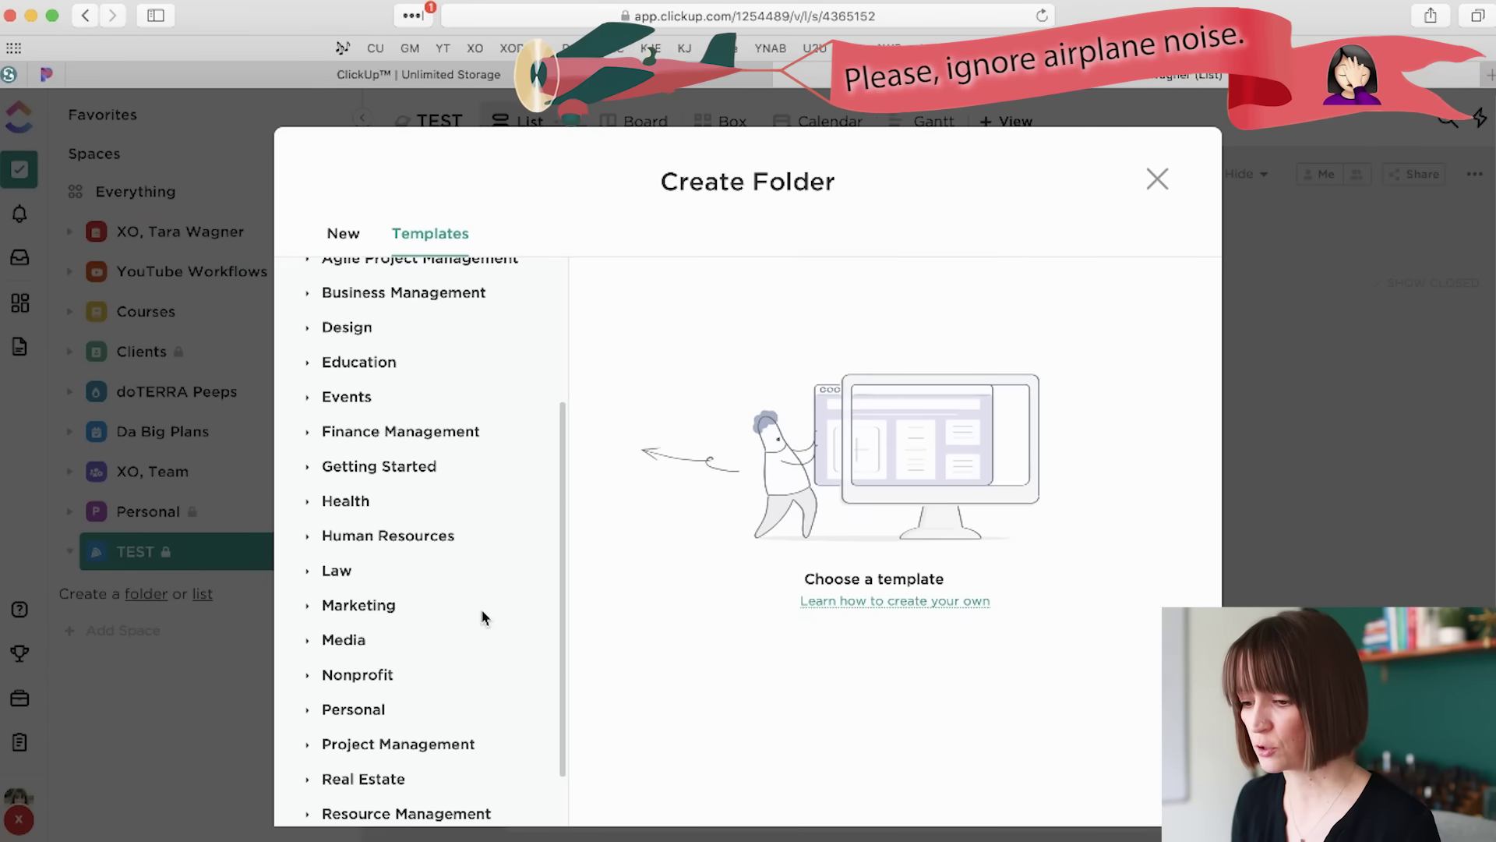
scroll(480, 615, "down", 1)
left_click(307, 778)
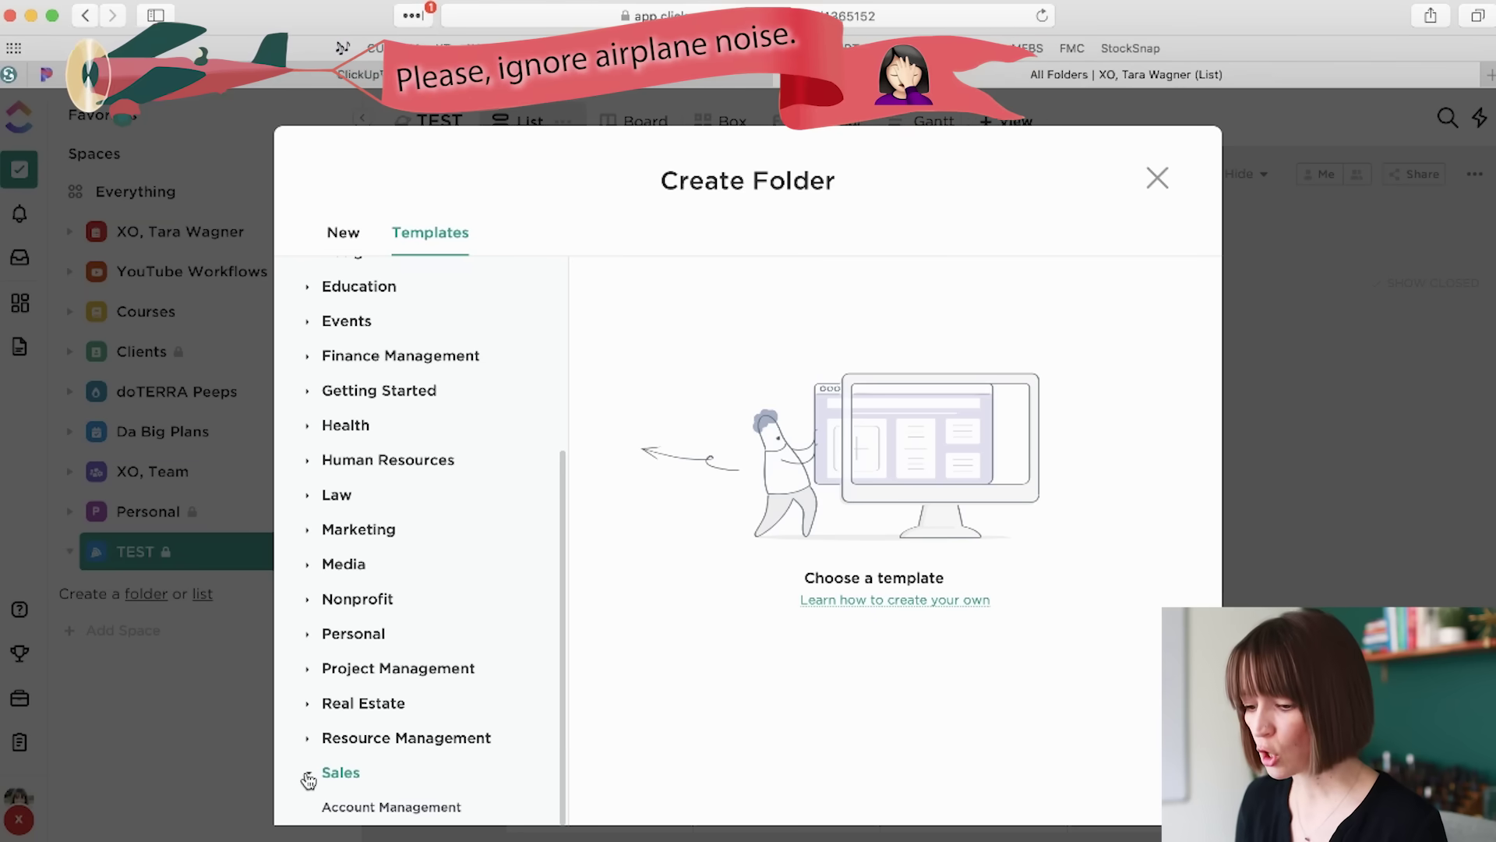
scroll(307, 746, "down", 1)
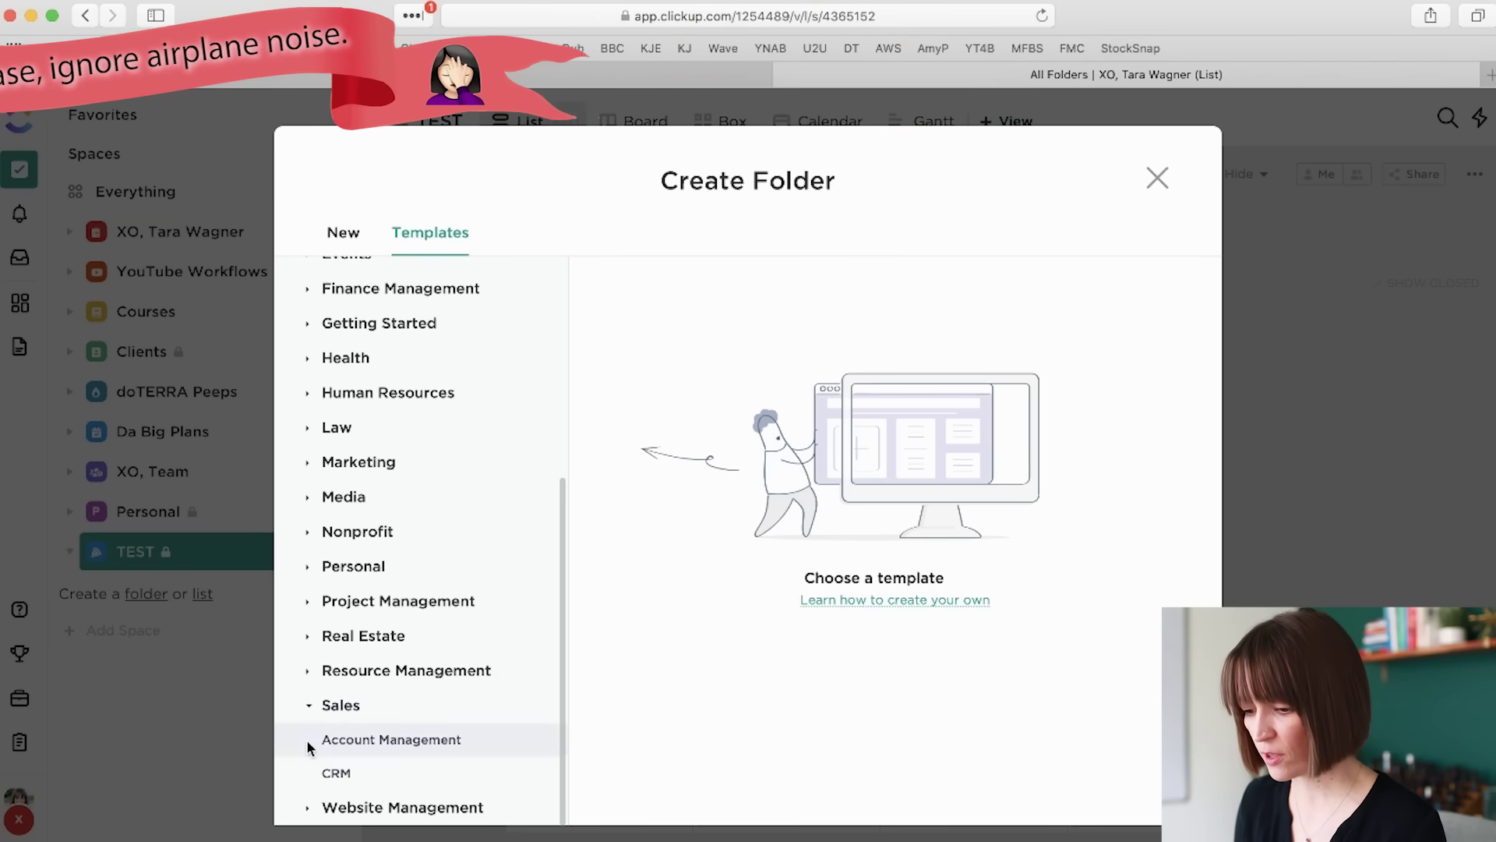
left_click(307, 673)
scroll(308, 673, "down", 2)
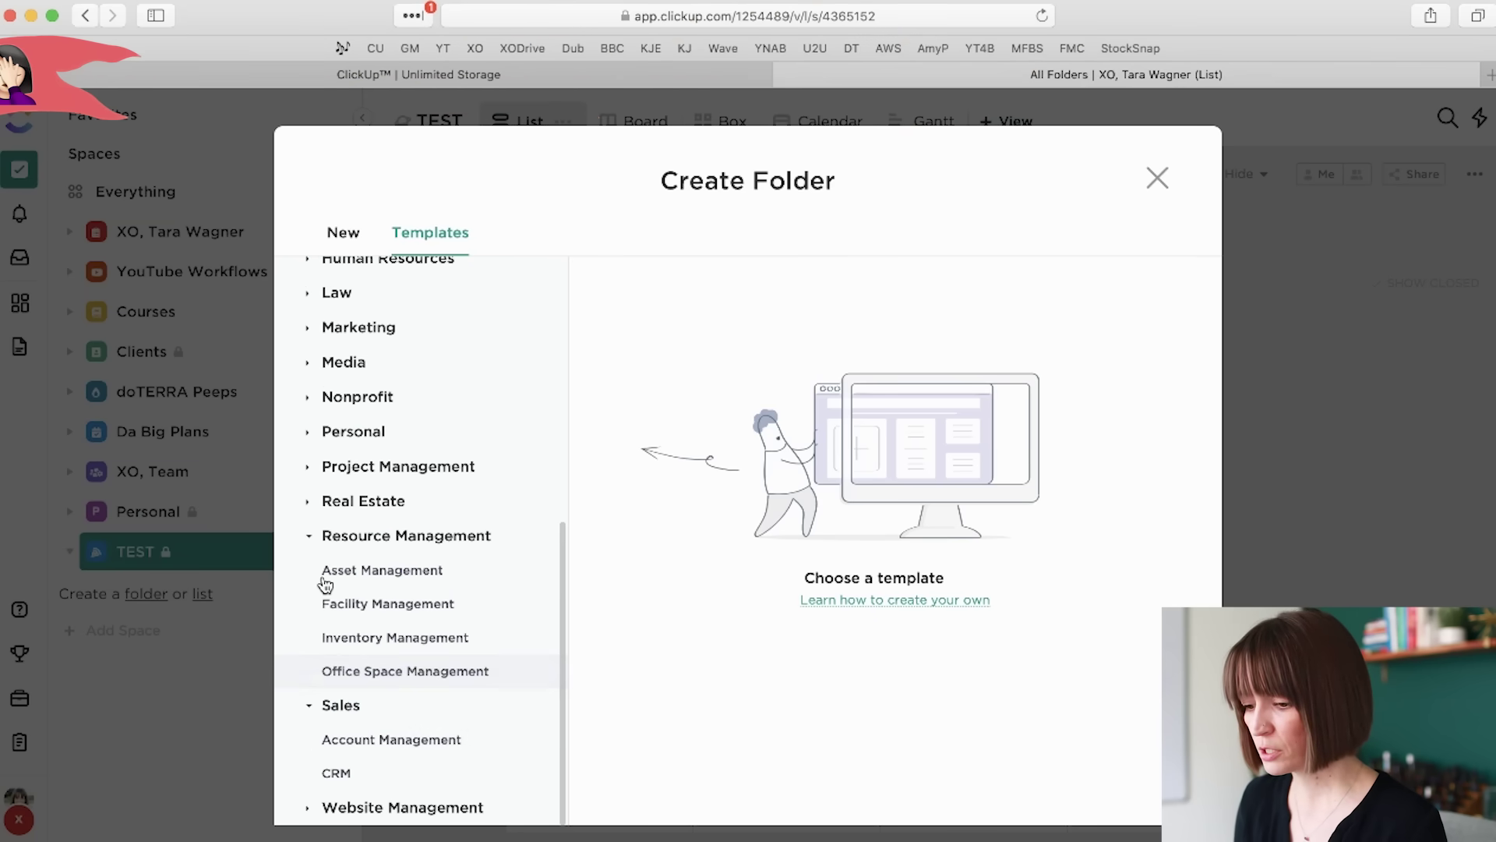
left_click(309, 502)
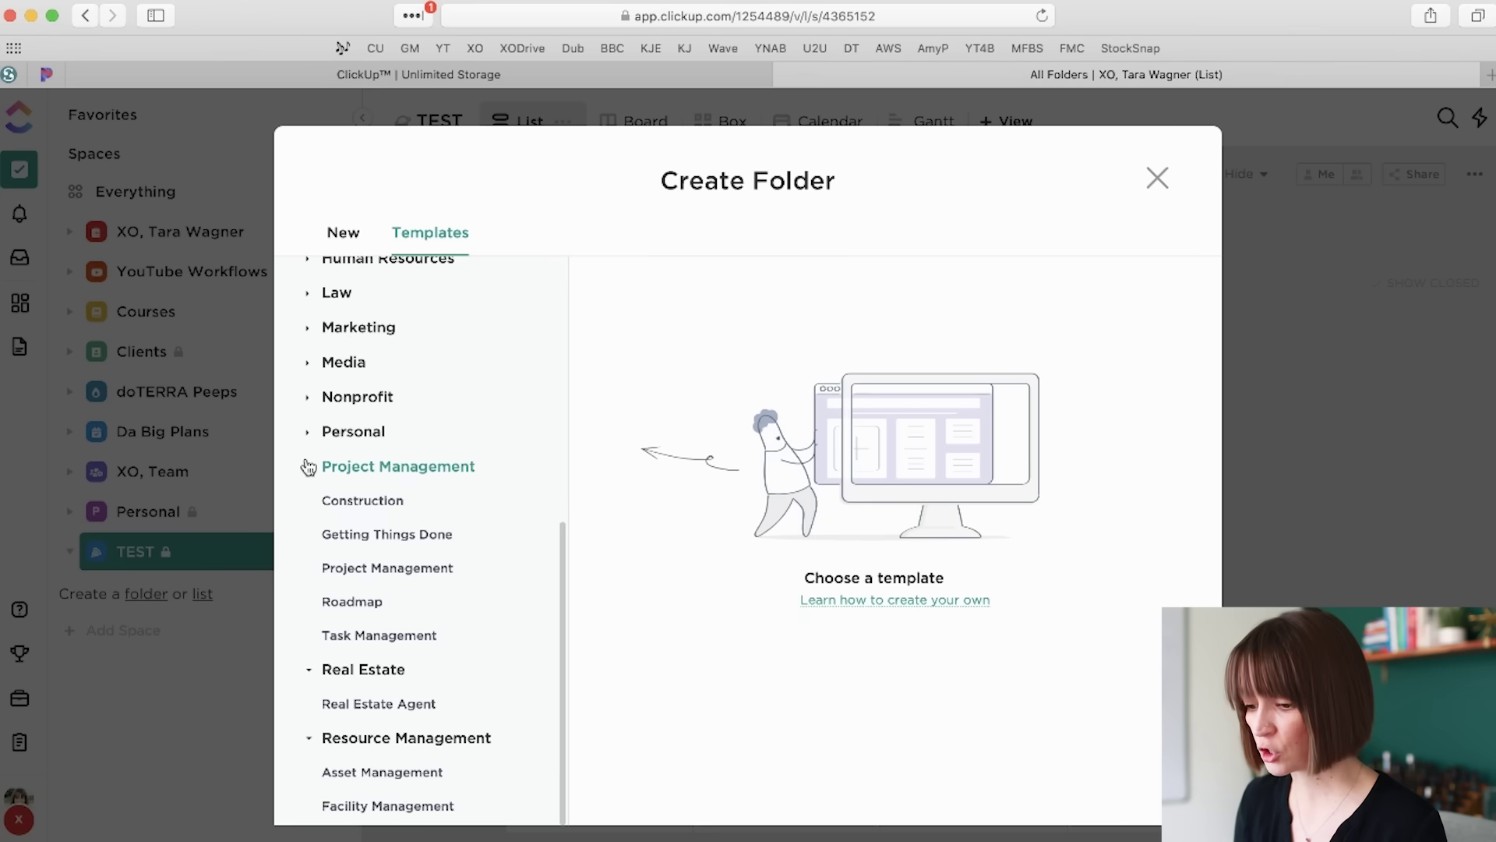
left_click(307, 431)
left_click(307, 396)
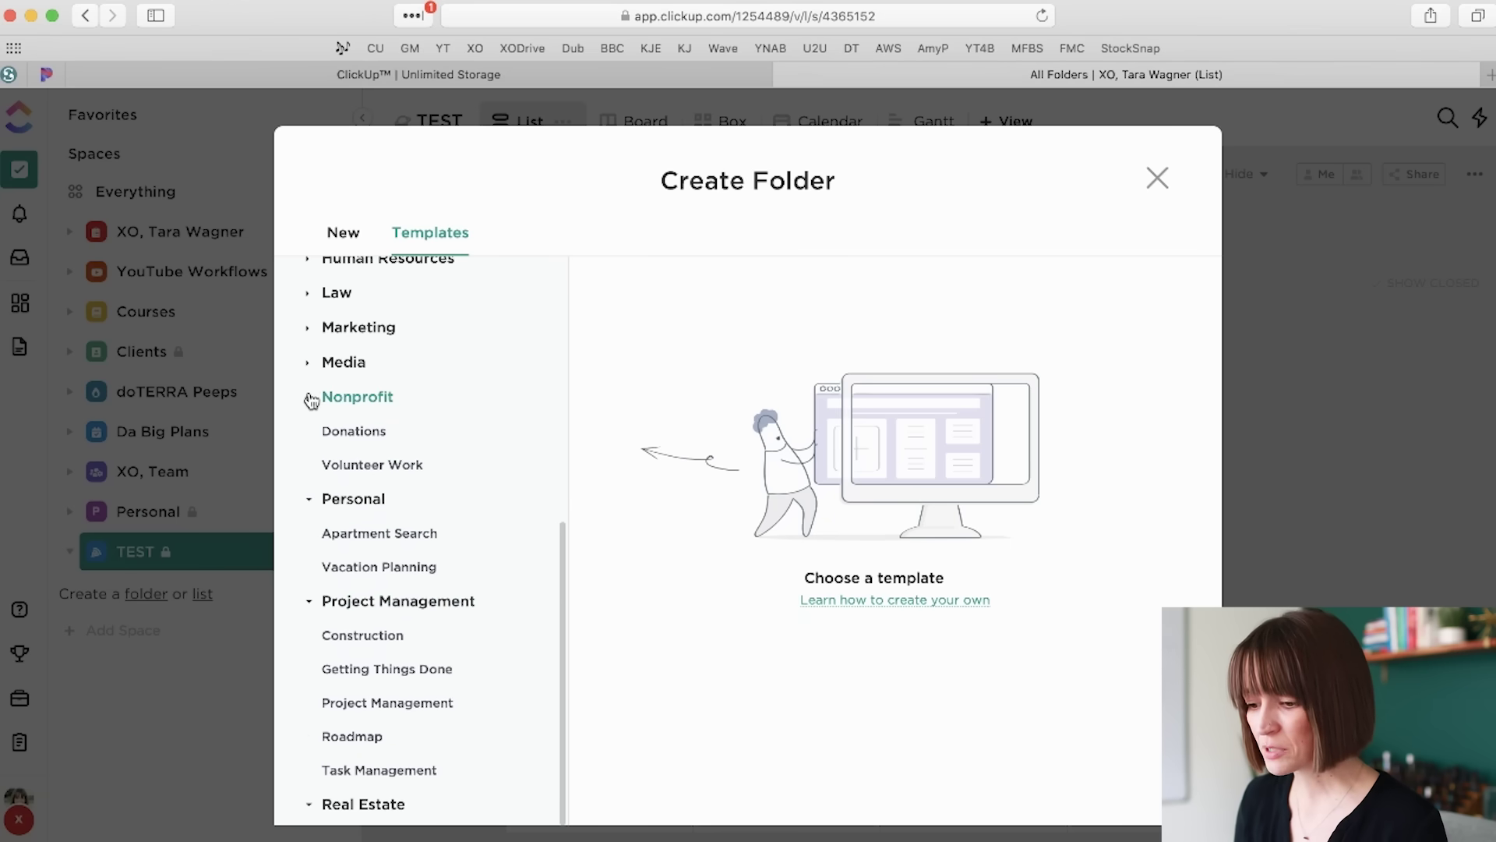
left_click(309, 363)
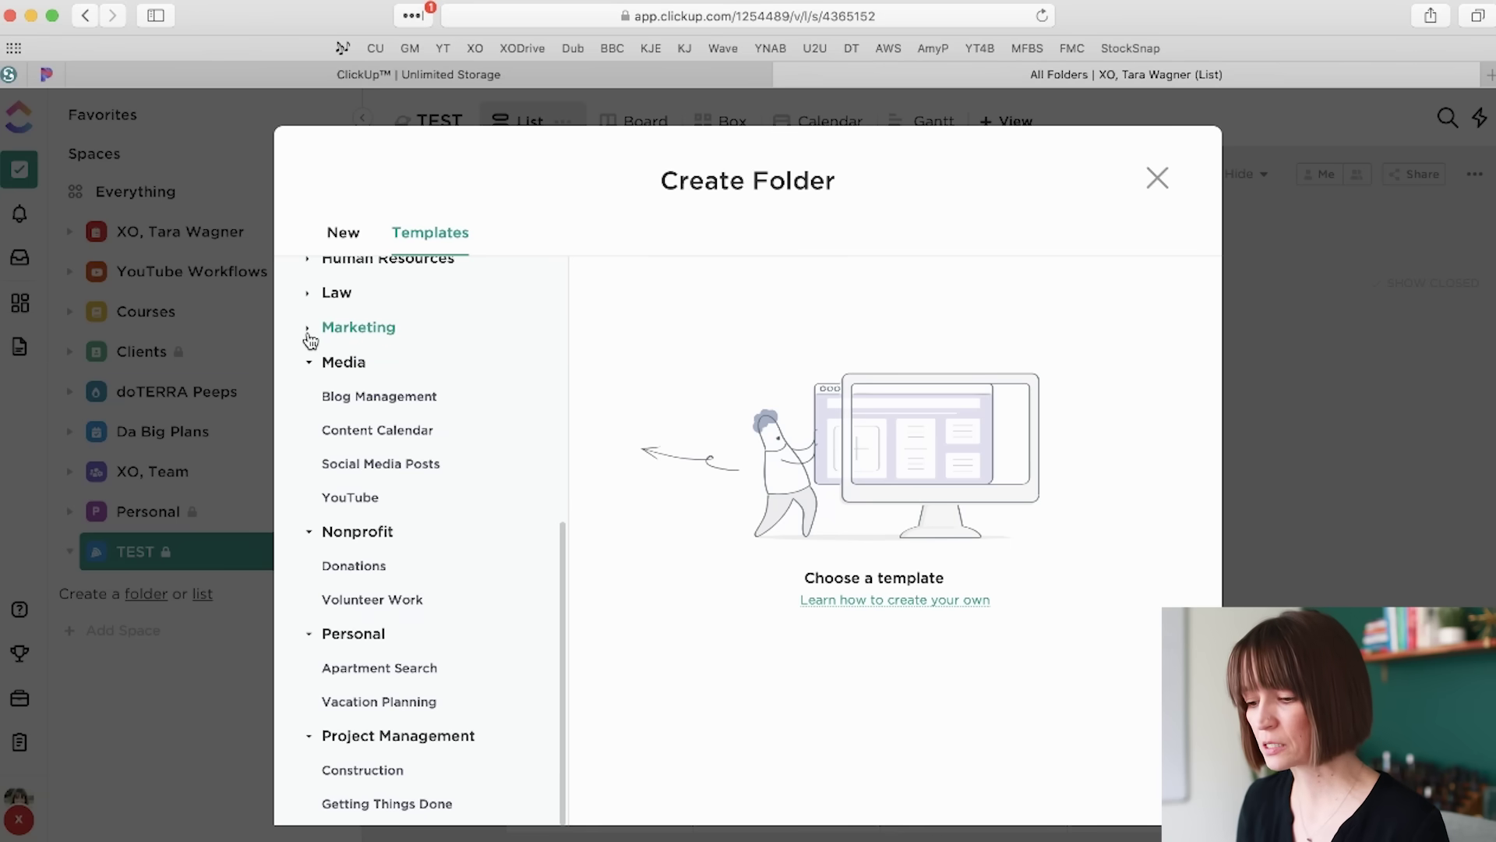
left_click(309, 329)
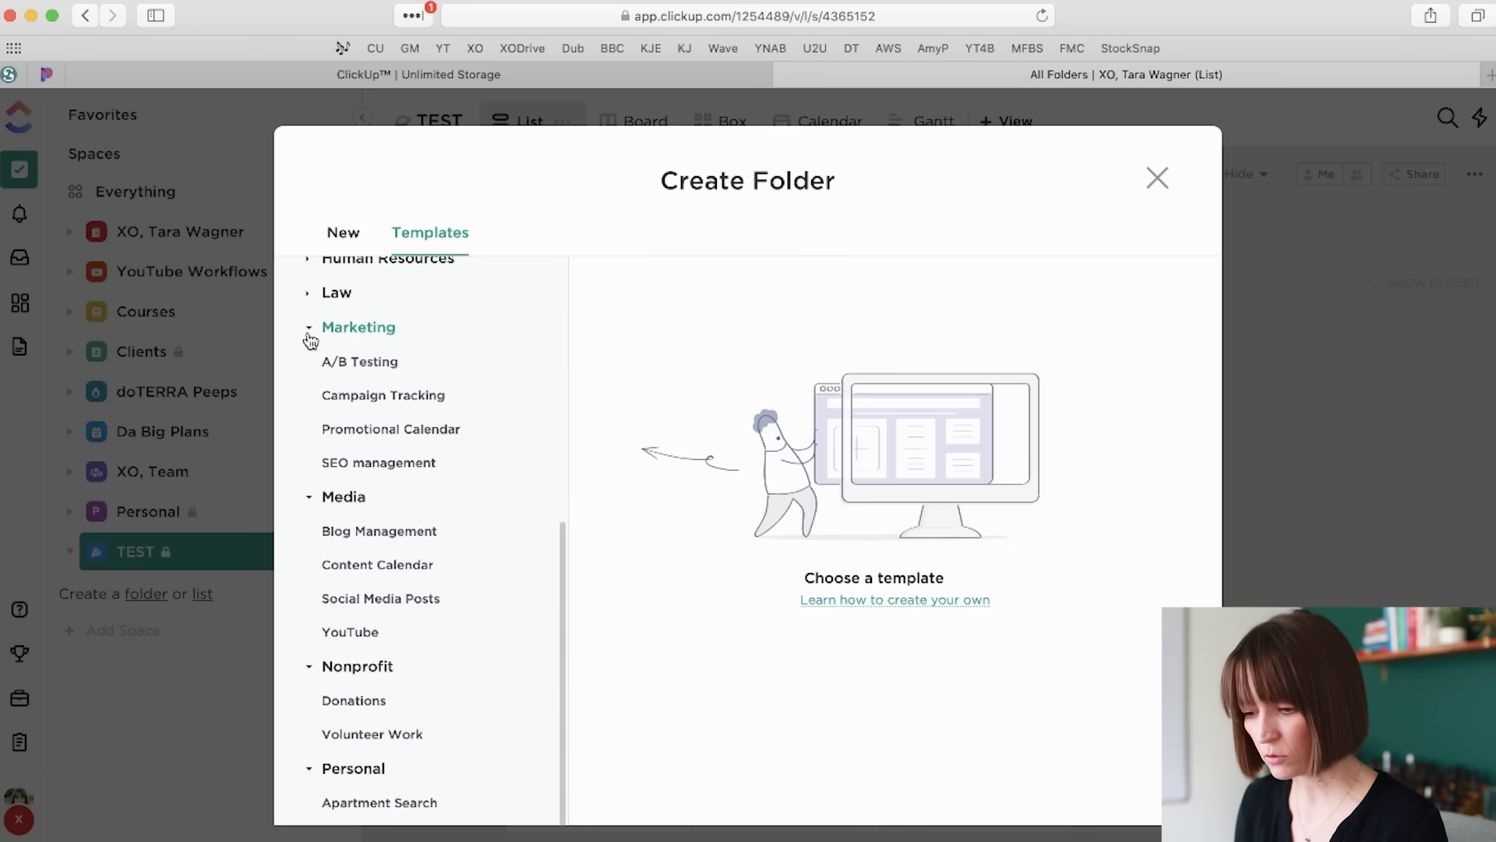
scroll(310, 341, "up", 2)
Step: Expand the Law, Human Resources, Health, Getting Started, Finance, Events, Education and Design categories
left_click(310, 361)
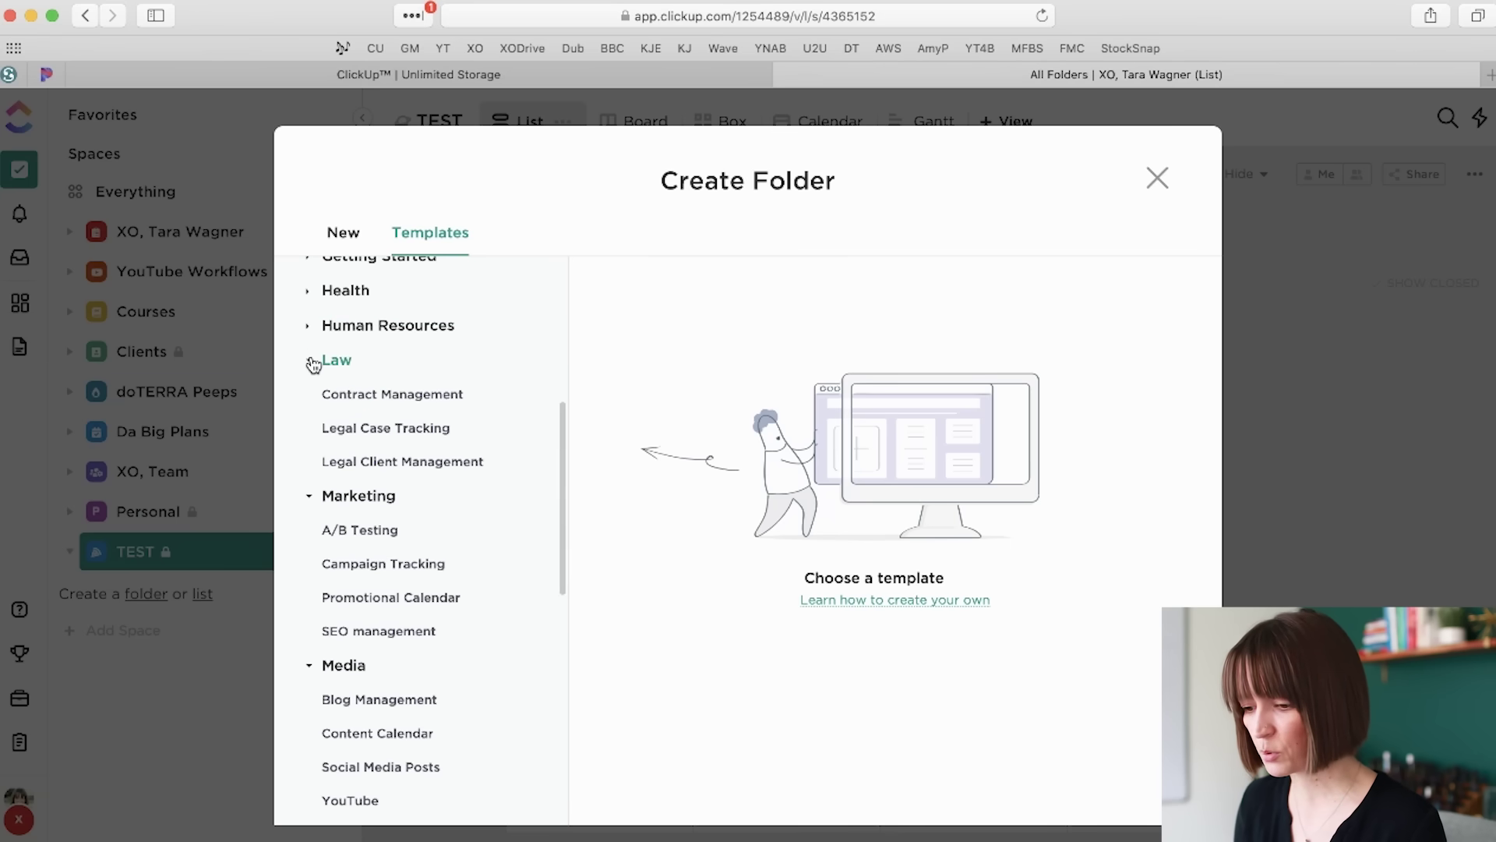
scroll(311, 365, "up", 2)
left_click(311, 406)
scroll(309, 415, "up", 2)
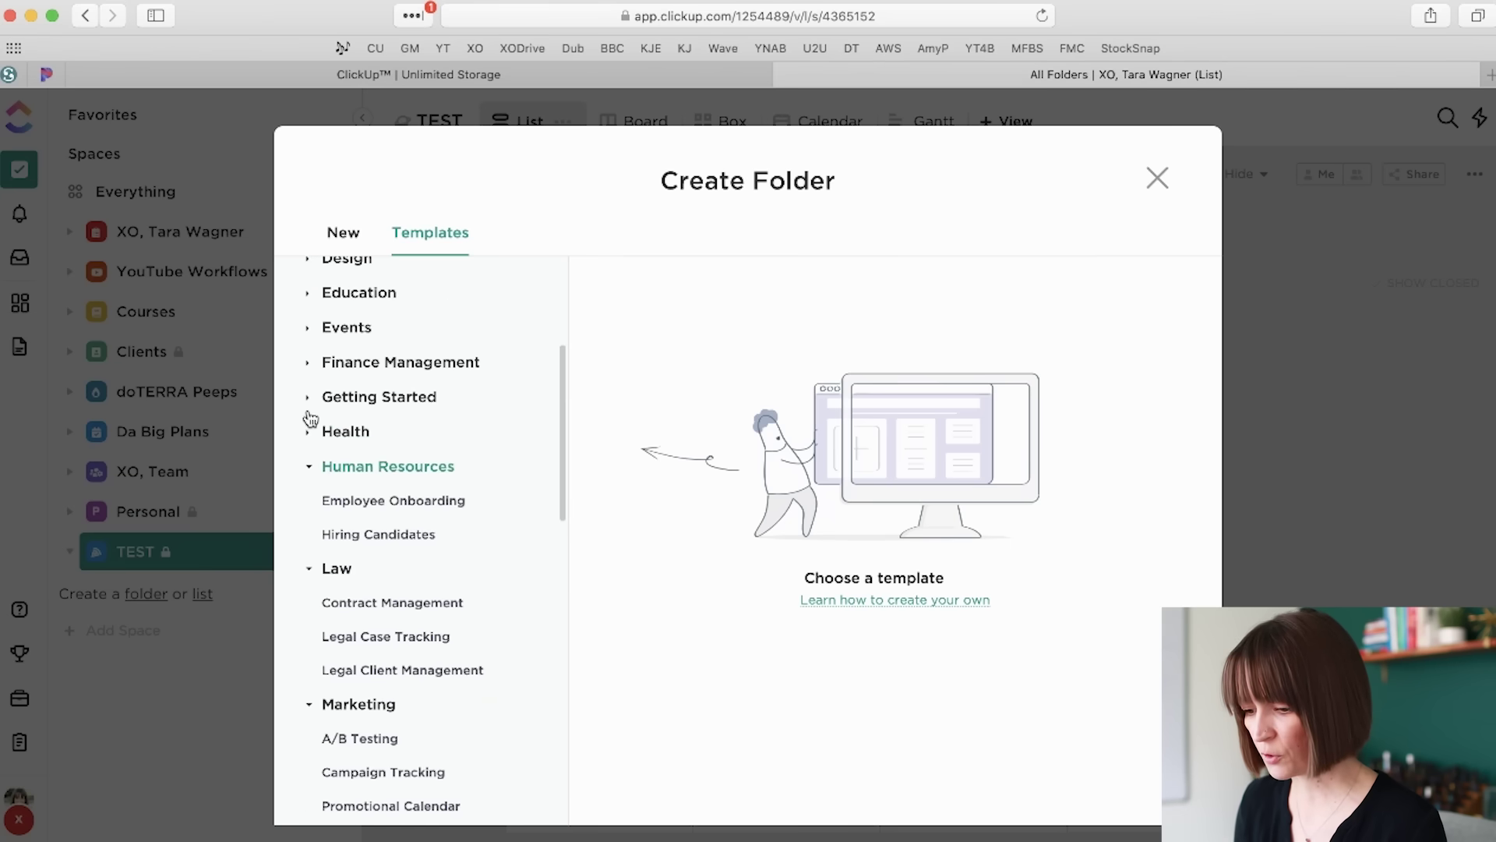
left_click(309, 431)
left_click(310, 397)
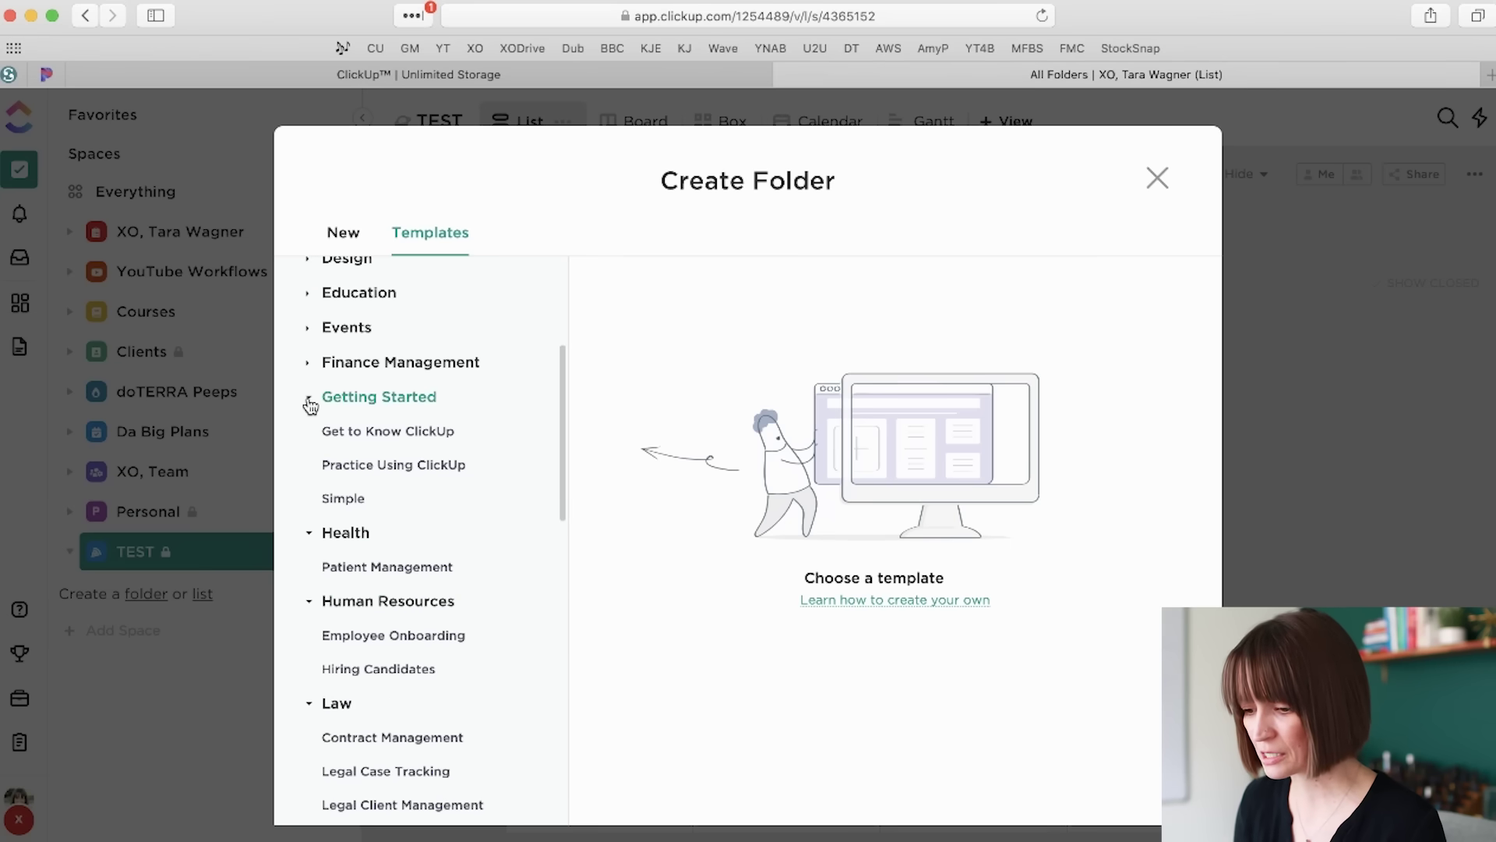
left_click(310, 365)
scroll(310, 368, "up", 2)
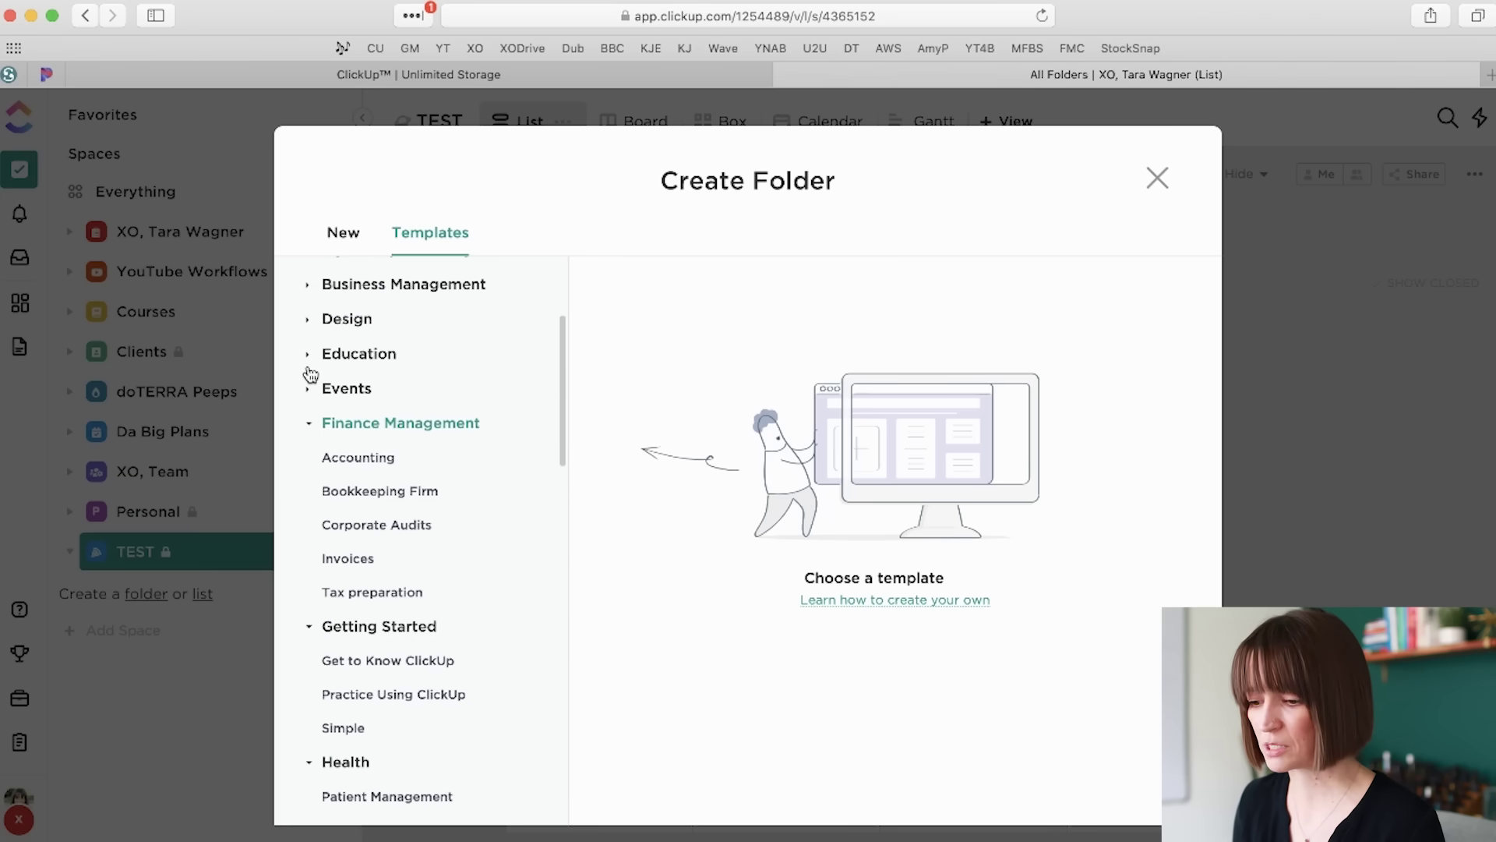
left_click(309, 388)
scroll(310, 392, "up", 2)
left_click(310, 428)
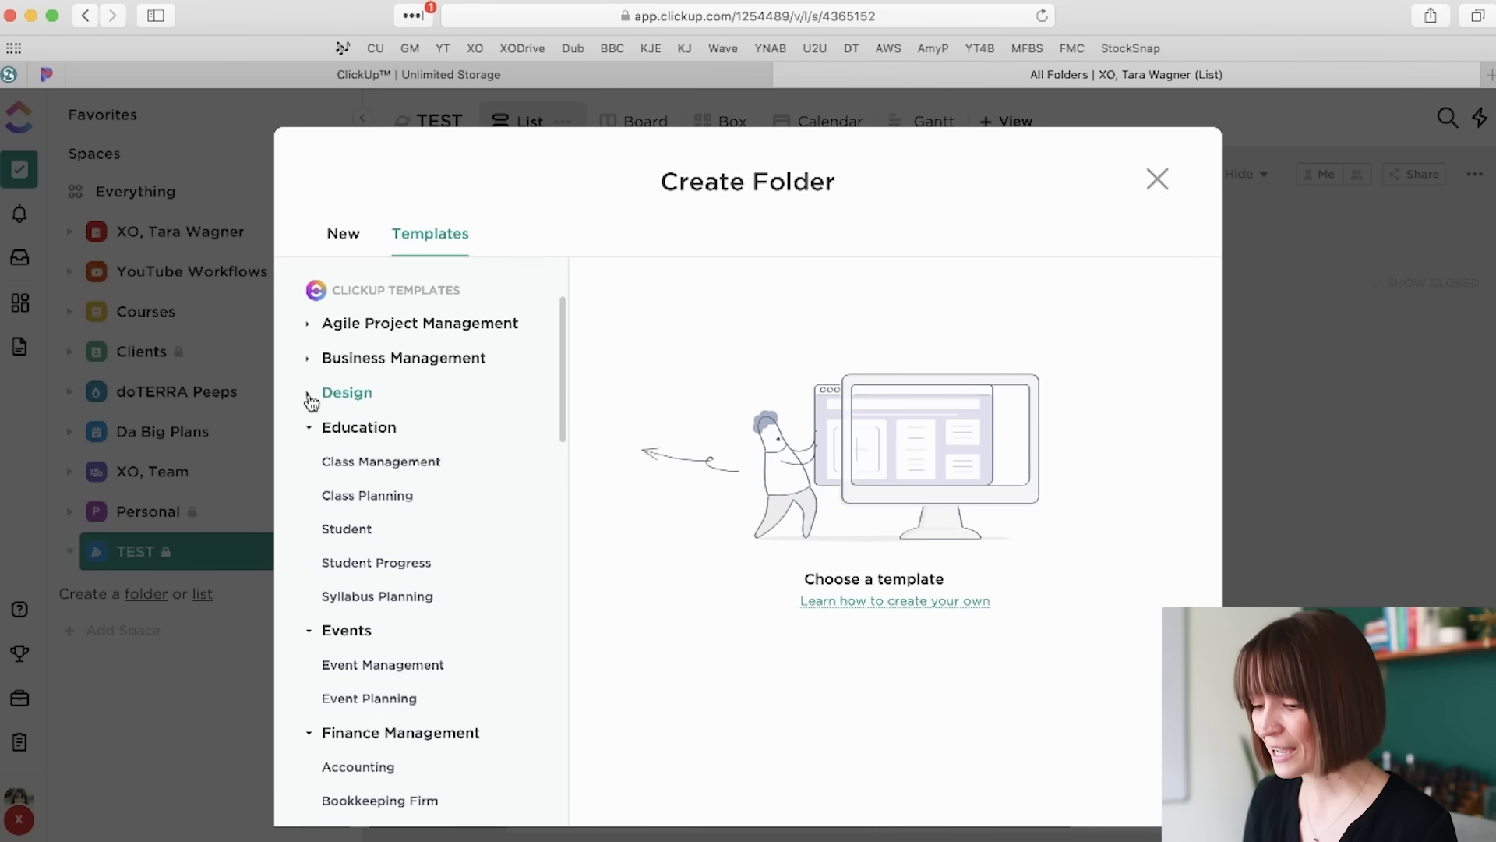
left_click(312, 395)
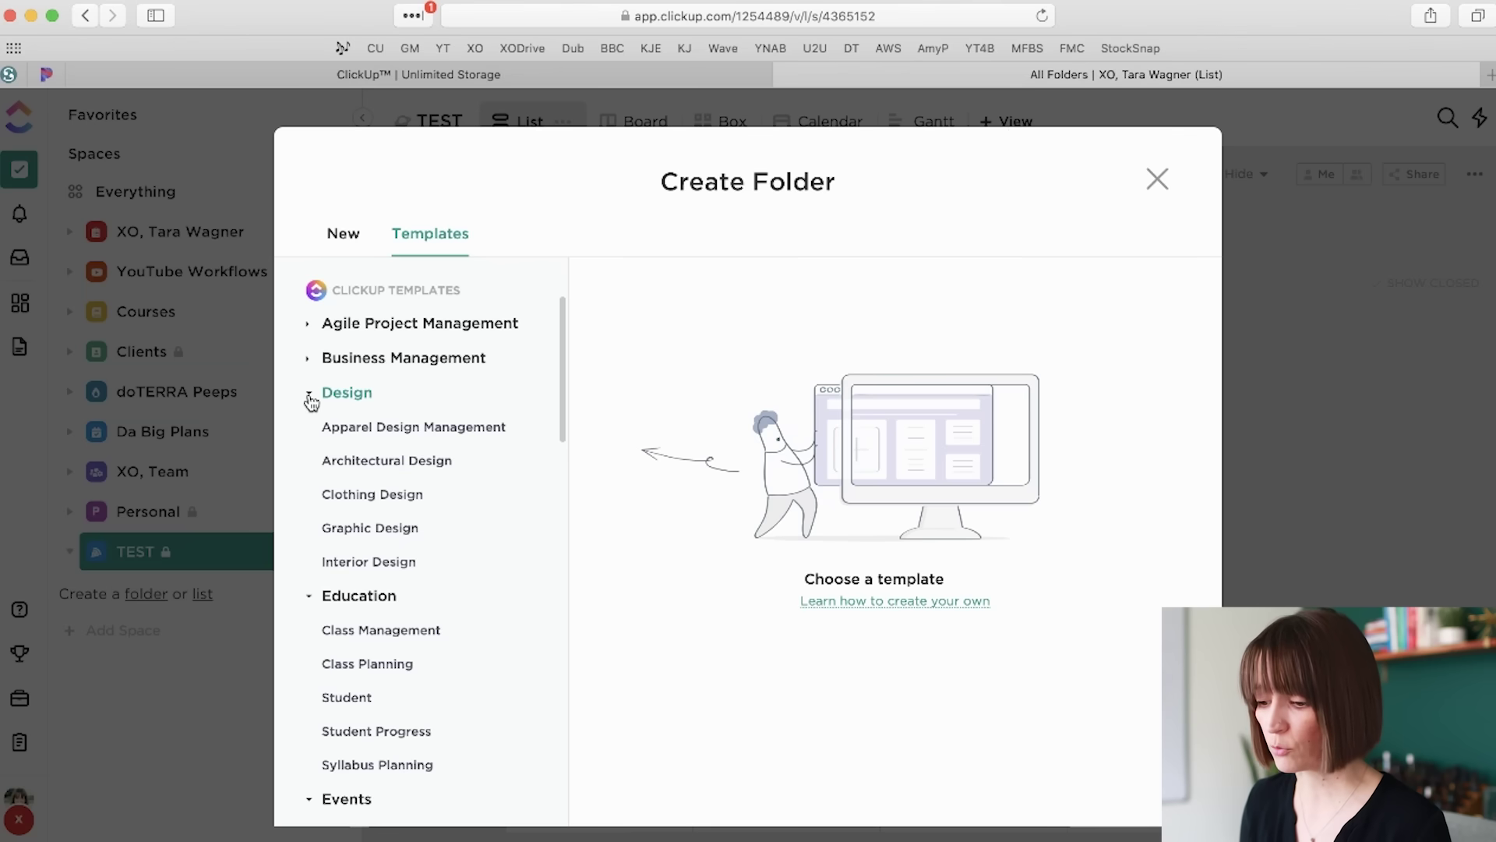
scroll(312, 402, "down", 10)
Step: Preview Promotional Calendar and YouTube, then create the folder from the Task Management template
left_click(424, 452)
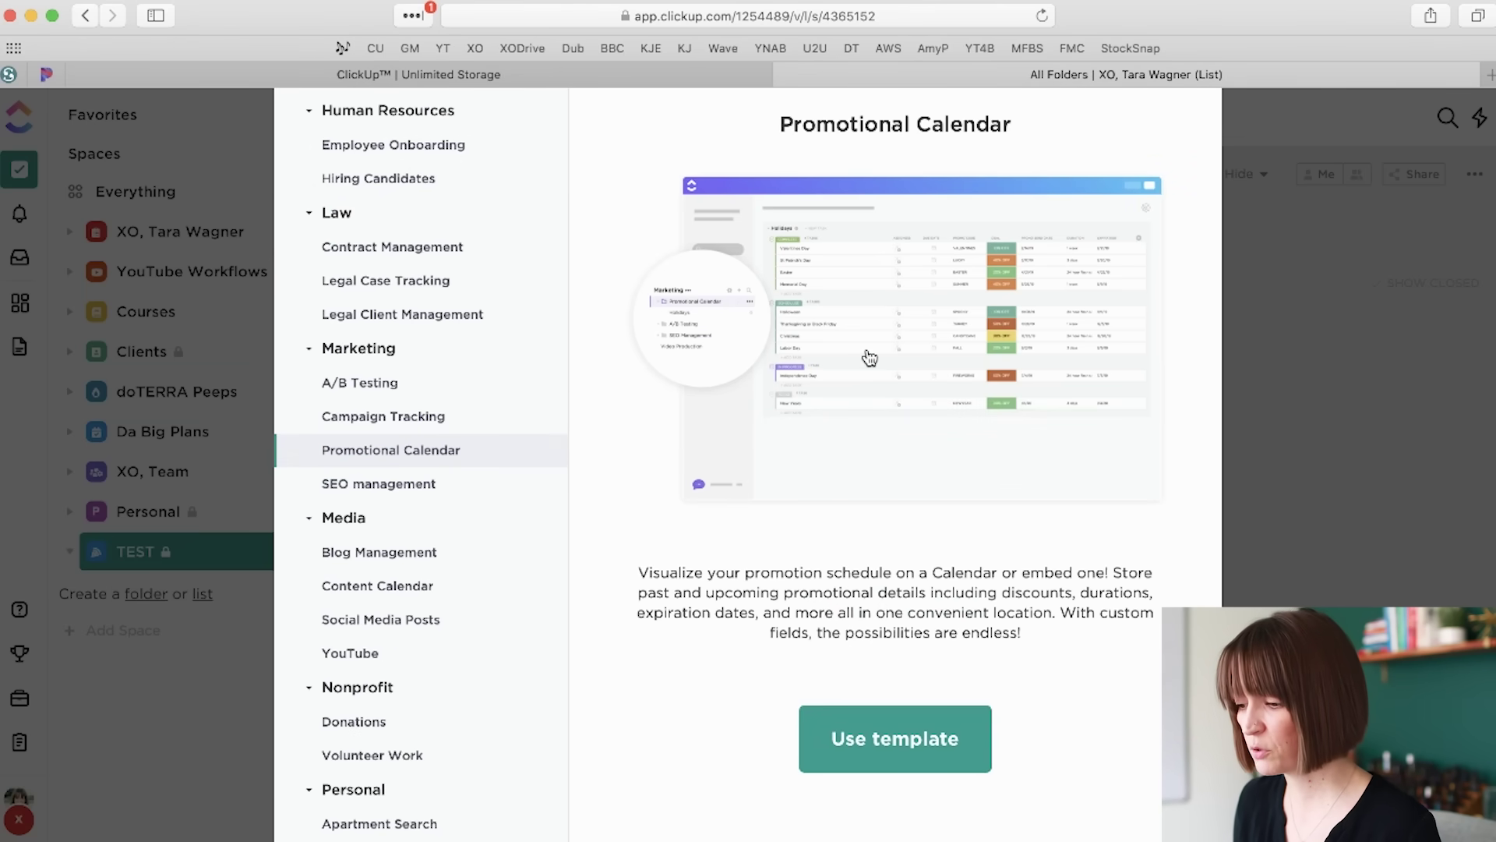
scroll(869, 357, "up", 2)
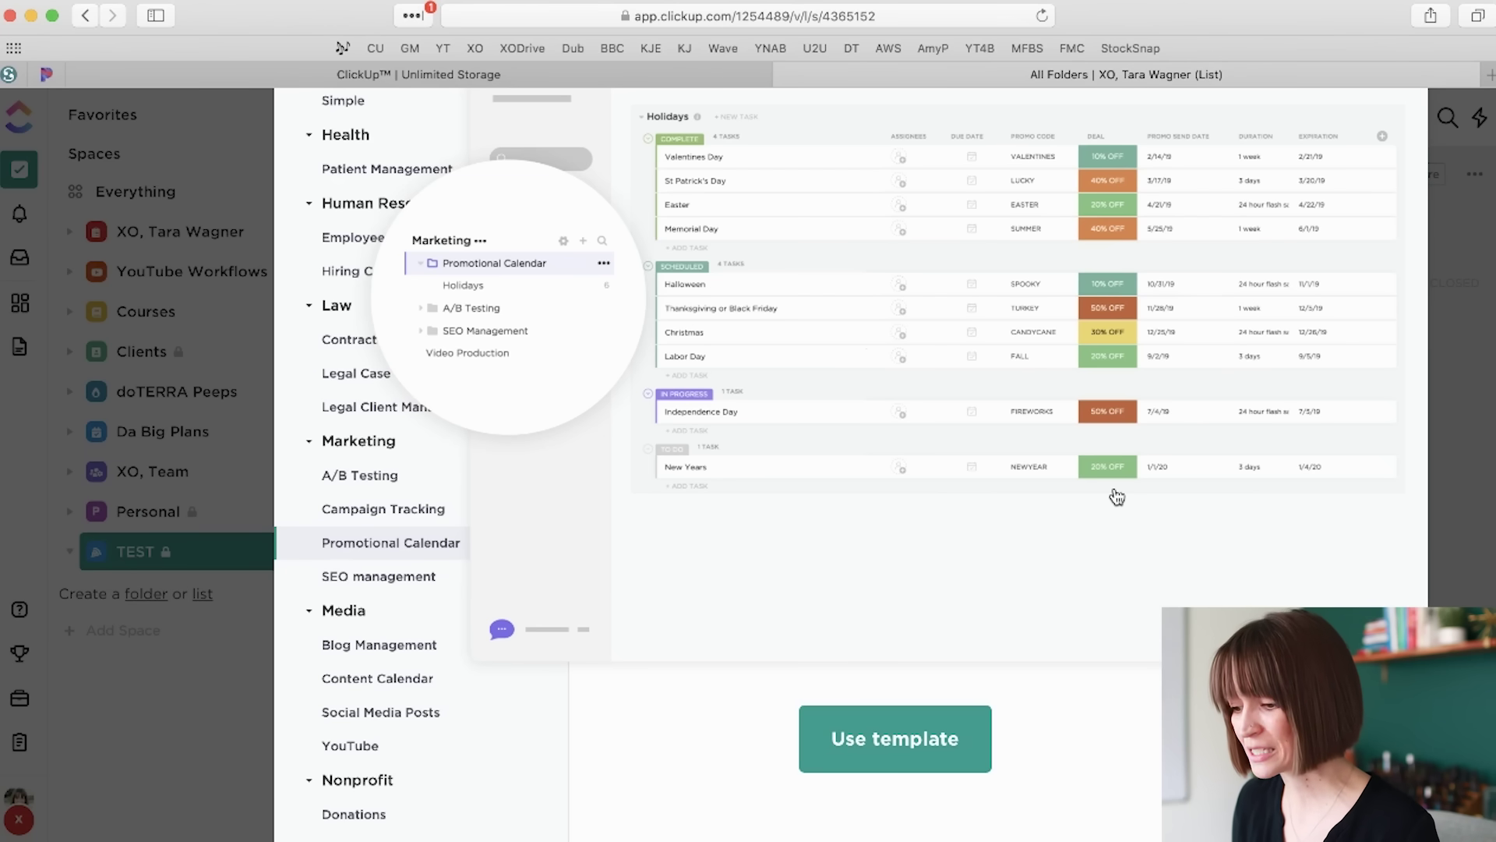
scroll(663, 753, "down", 6)
left_click(340, 473)
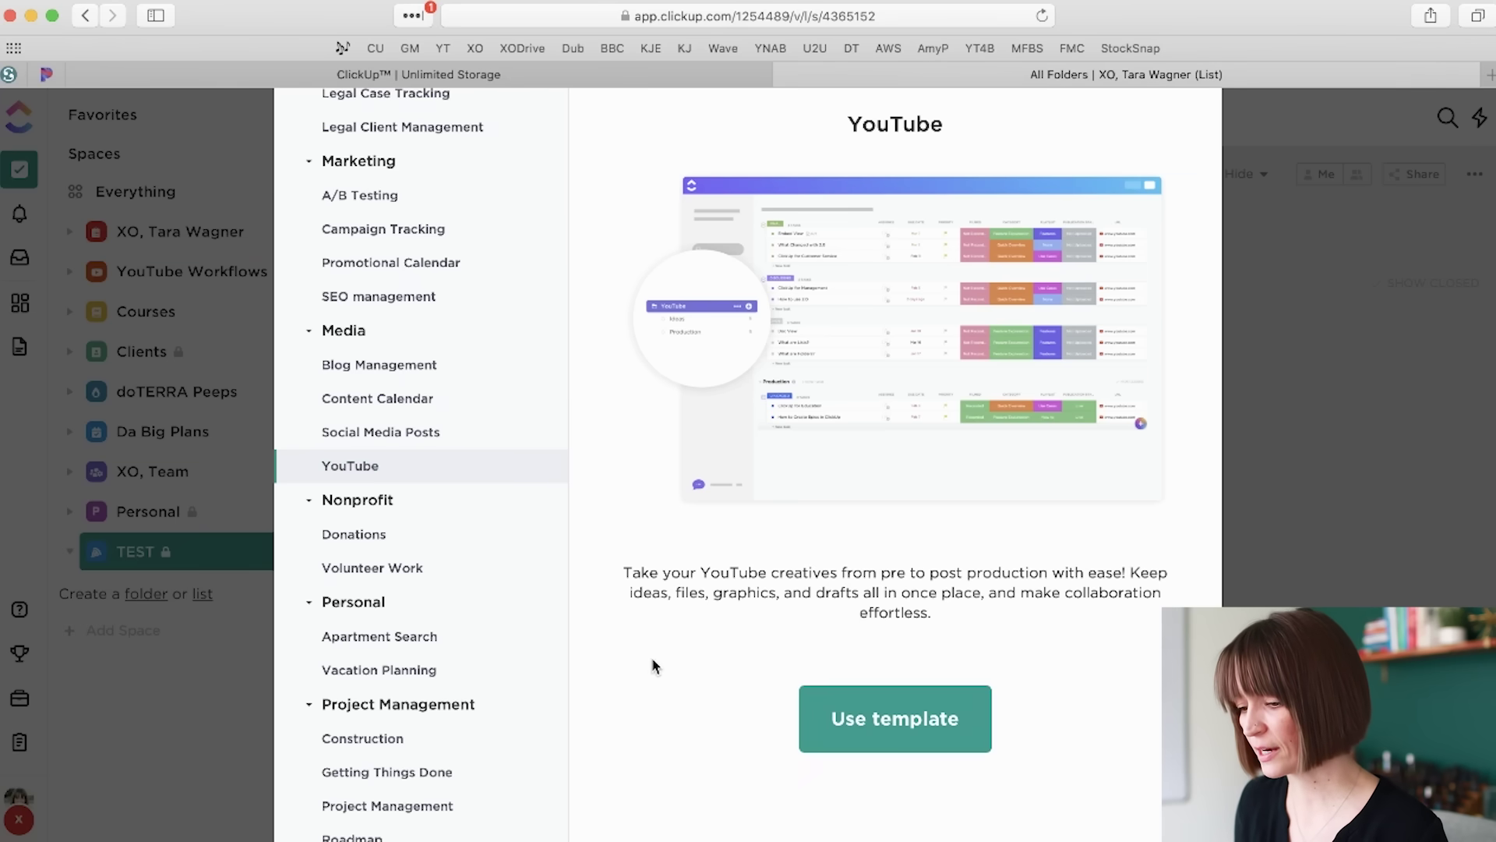
scroll(386, 631, "down", 5)
left_click(386, 612)
scroll(392, 597, "down", 1)
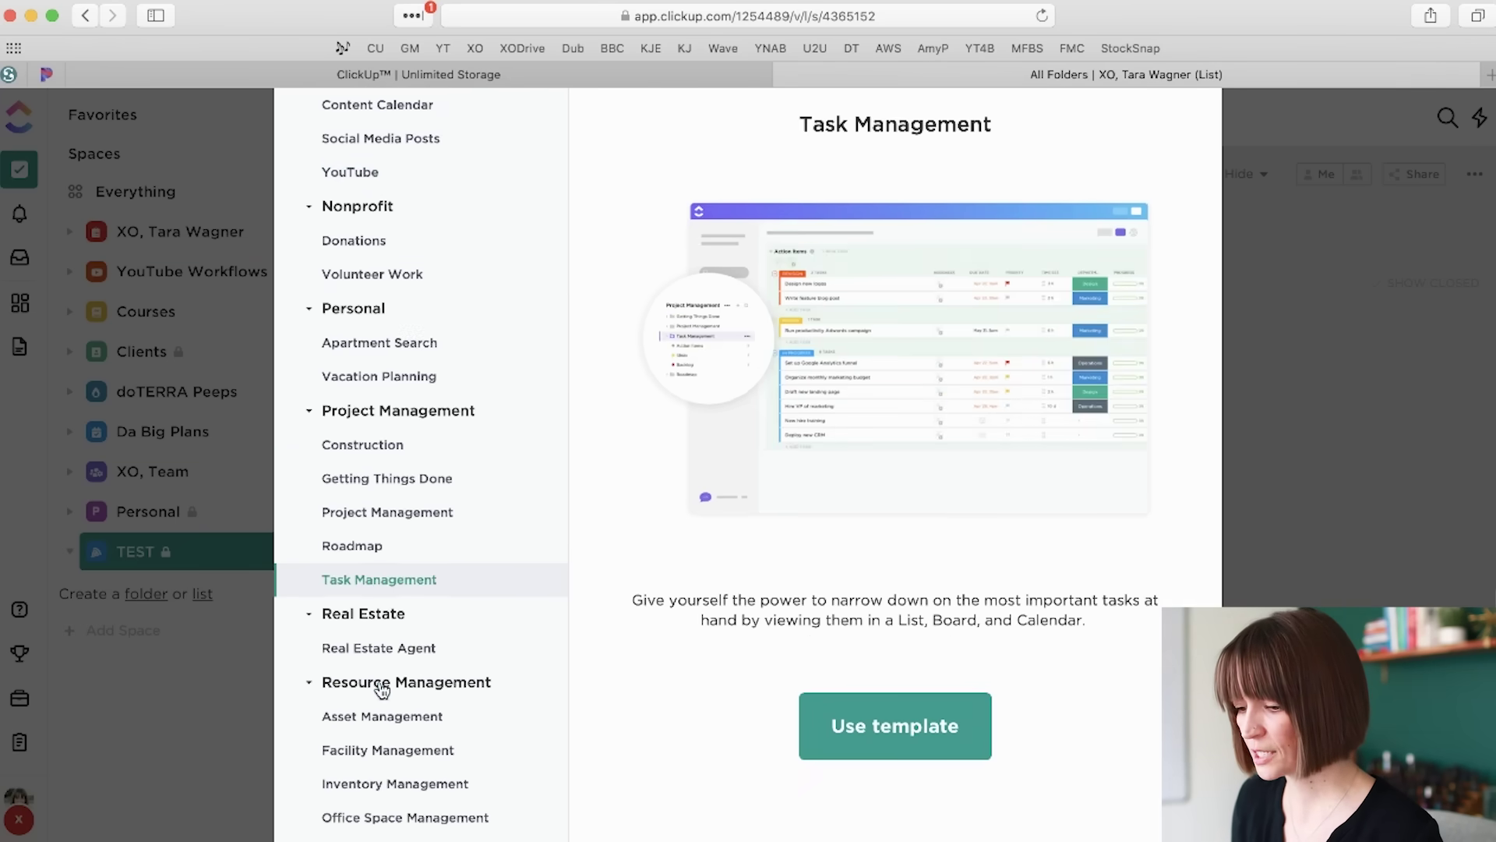
left_click(897, 724)
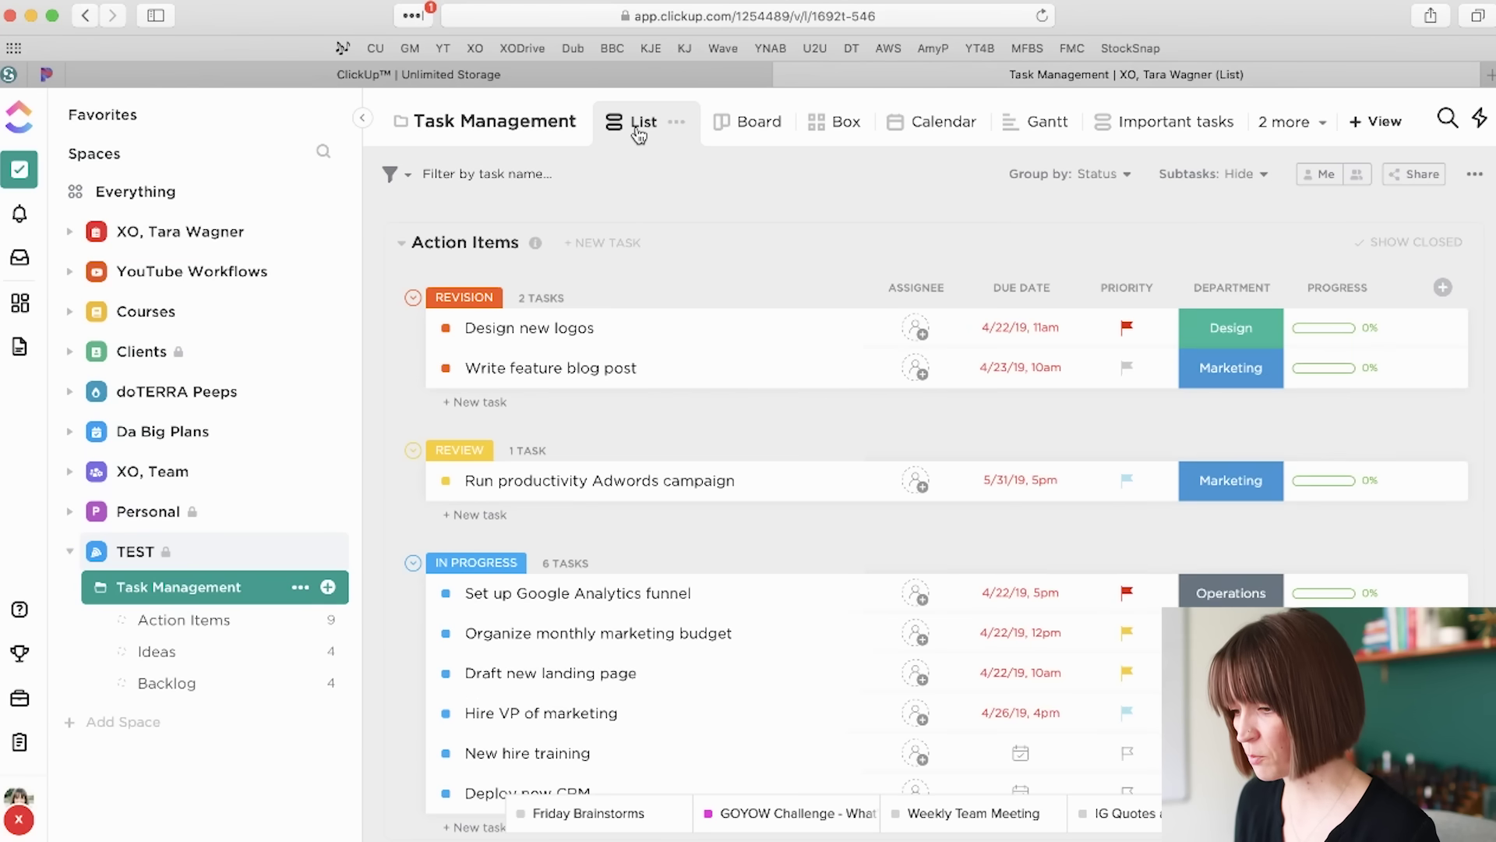
Step: Switch the Task Management tasks through Board, Box and Calendar views, ending on Gantt
left_click(746, 129)
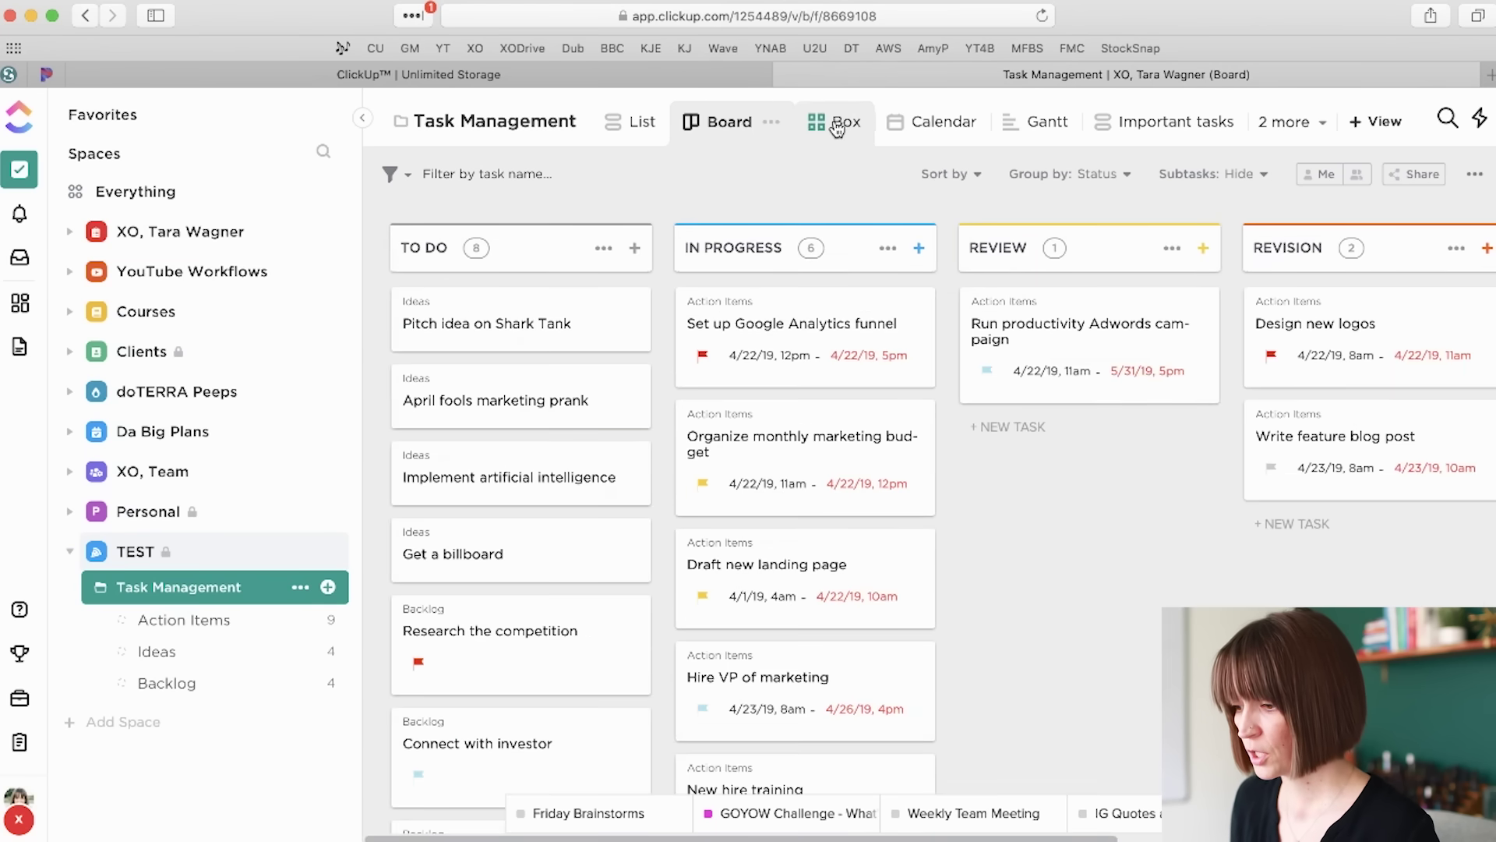
left_click(837, 124)
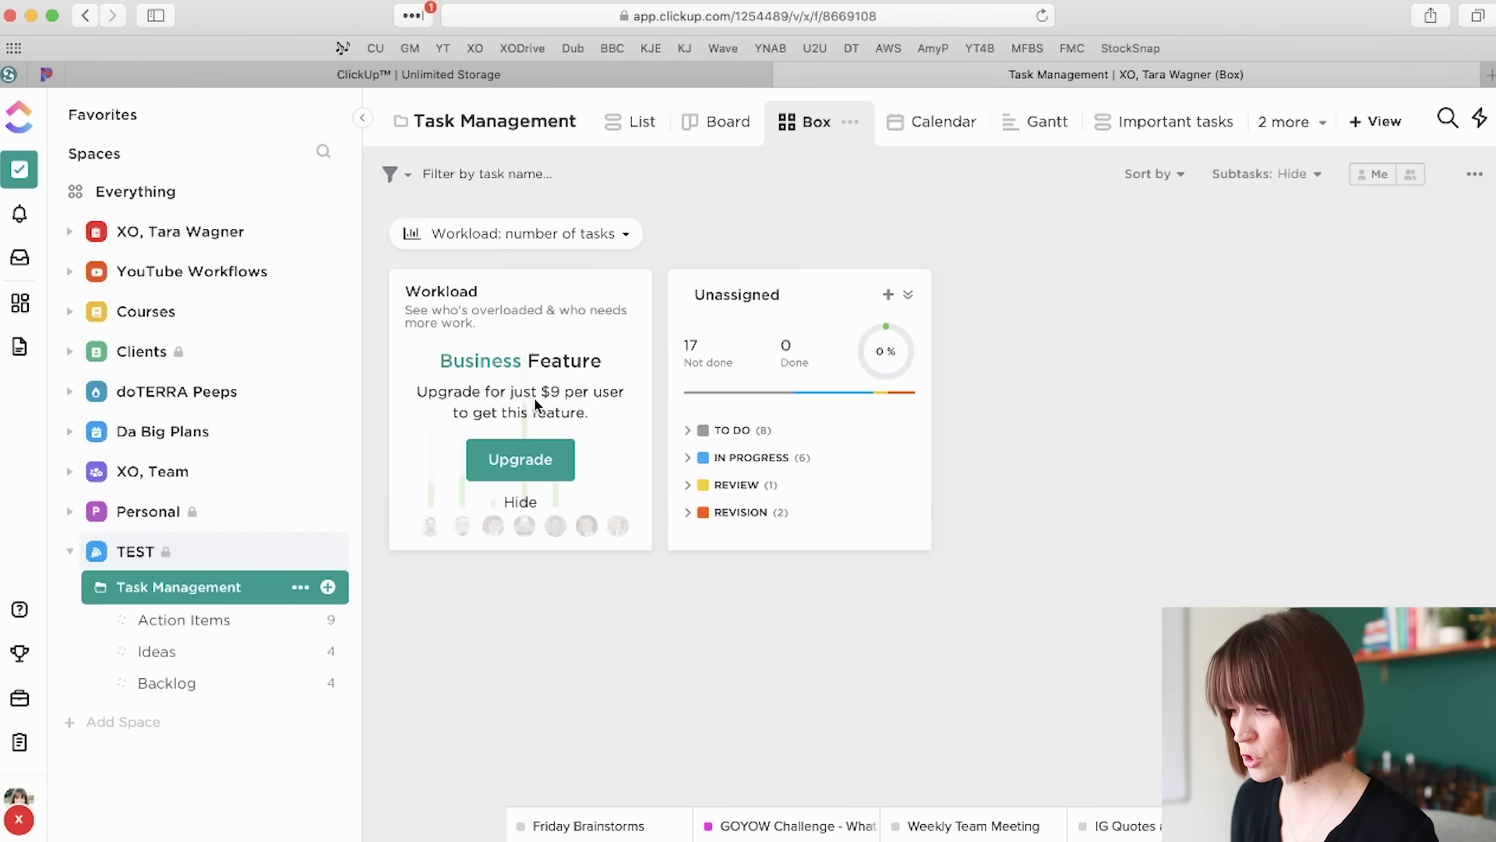
left_click(939, 124)
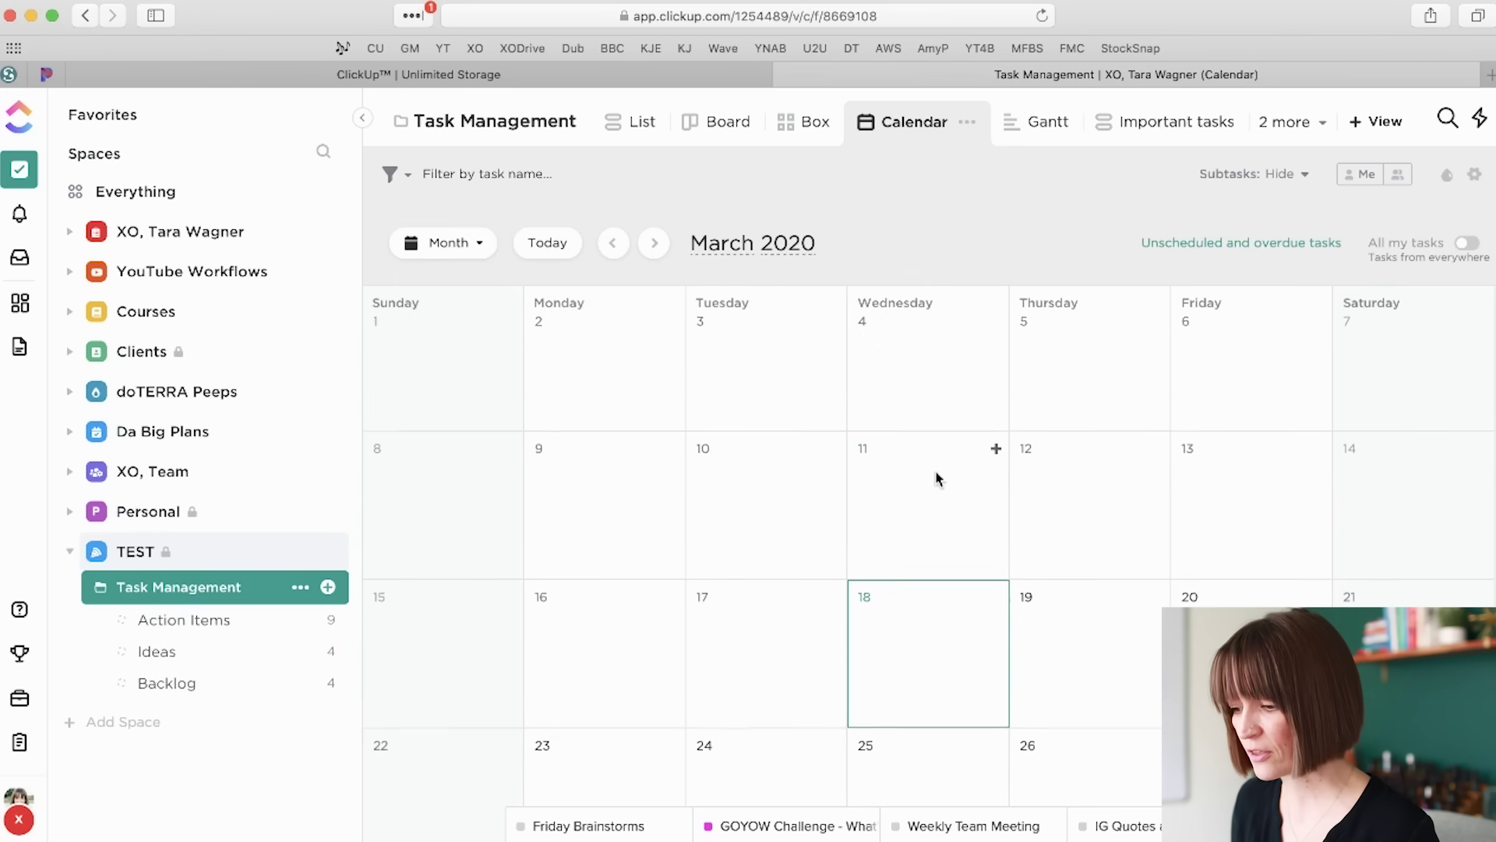
scroll(936, 477, "down", 1)
scroll(936, 479, "down", 2)
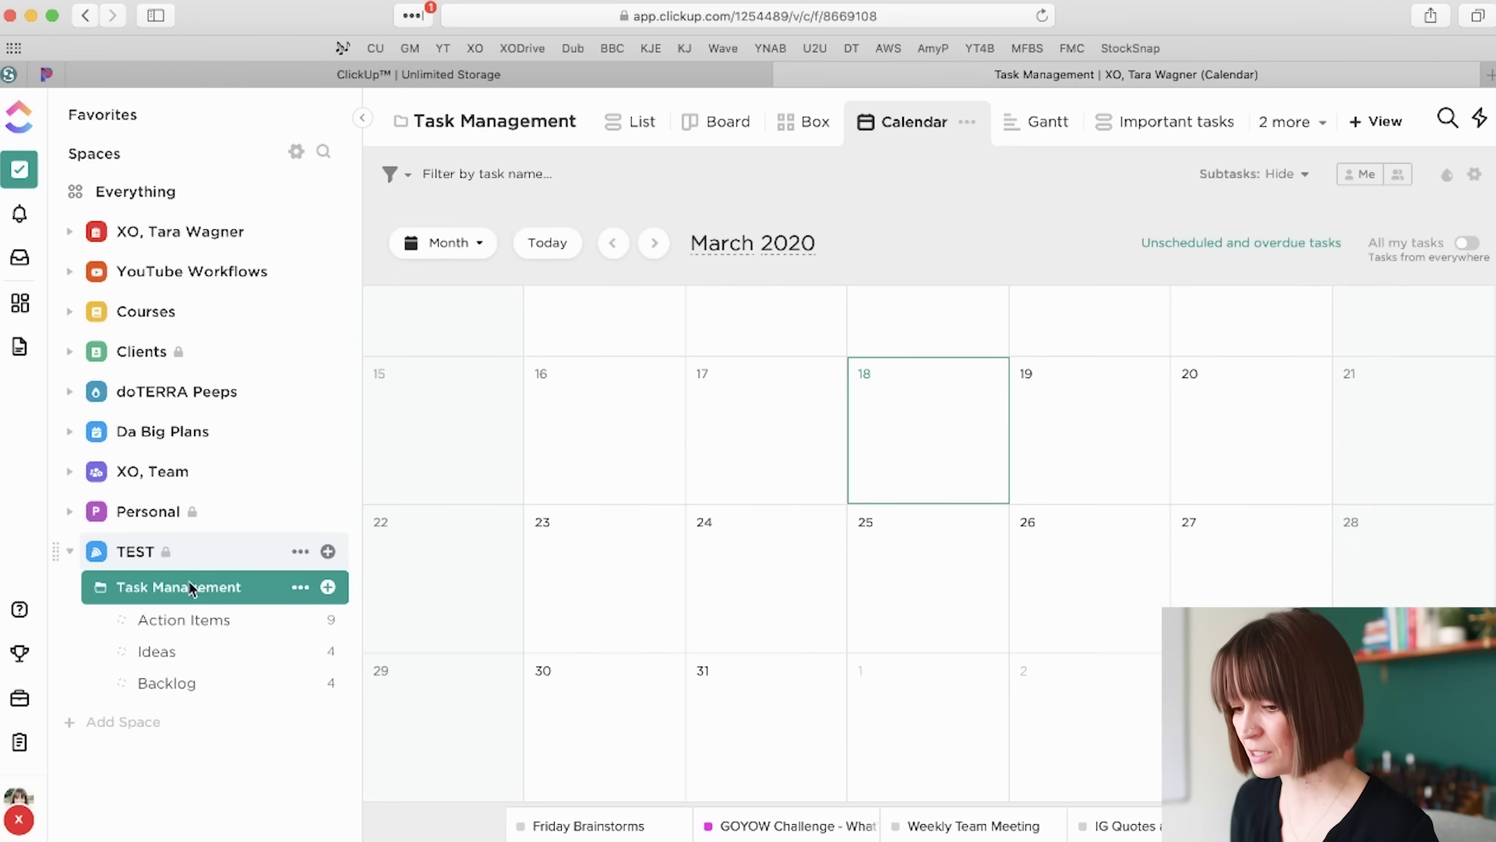
left_click(1044, 132)
scroll(1055, 574, "left", 3)
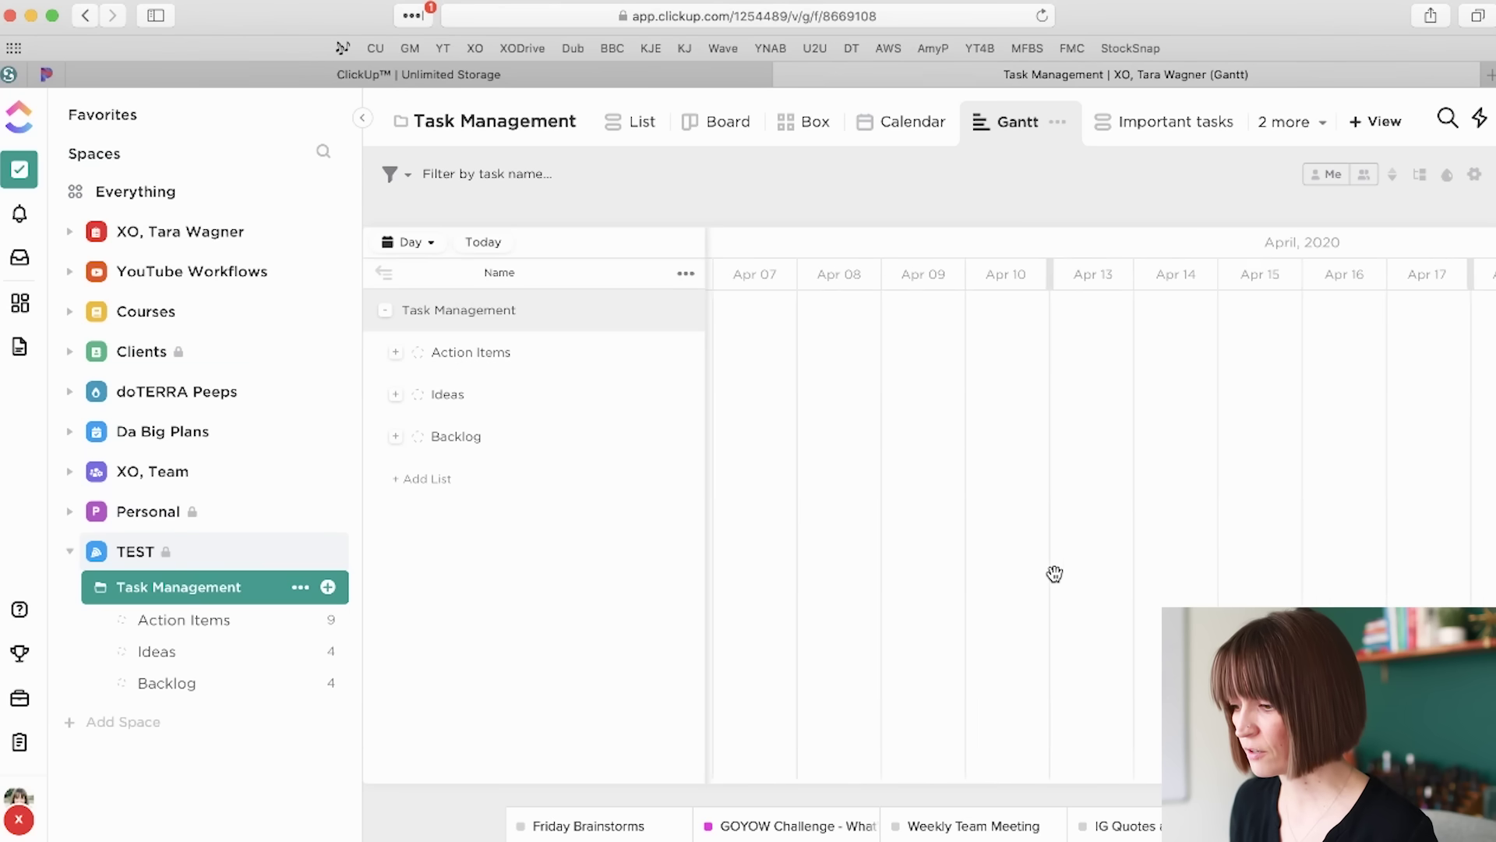
scroll(1056, 575, "left", 10)
scroll(1054, 573, "left", 5)
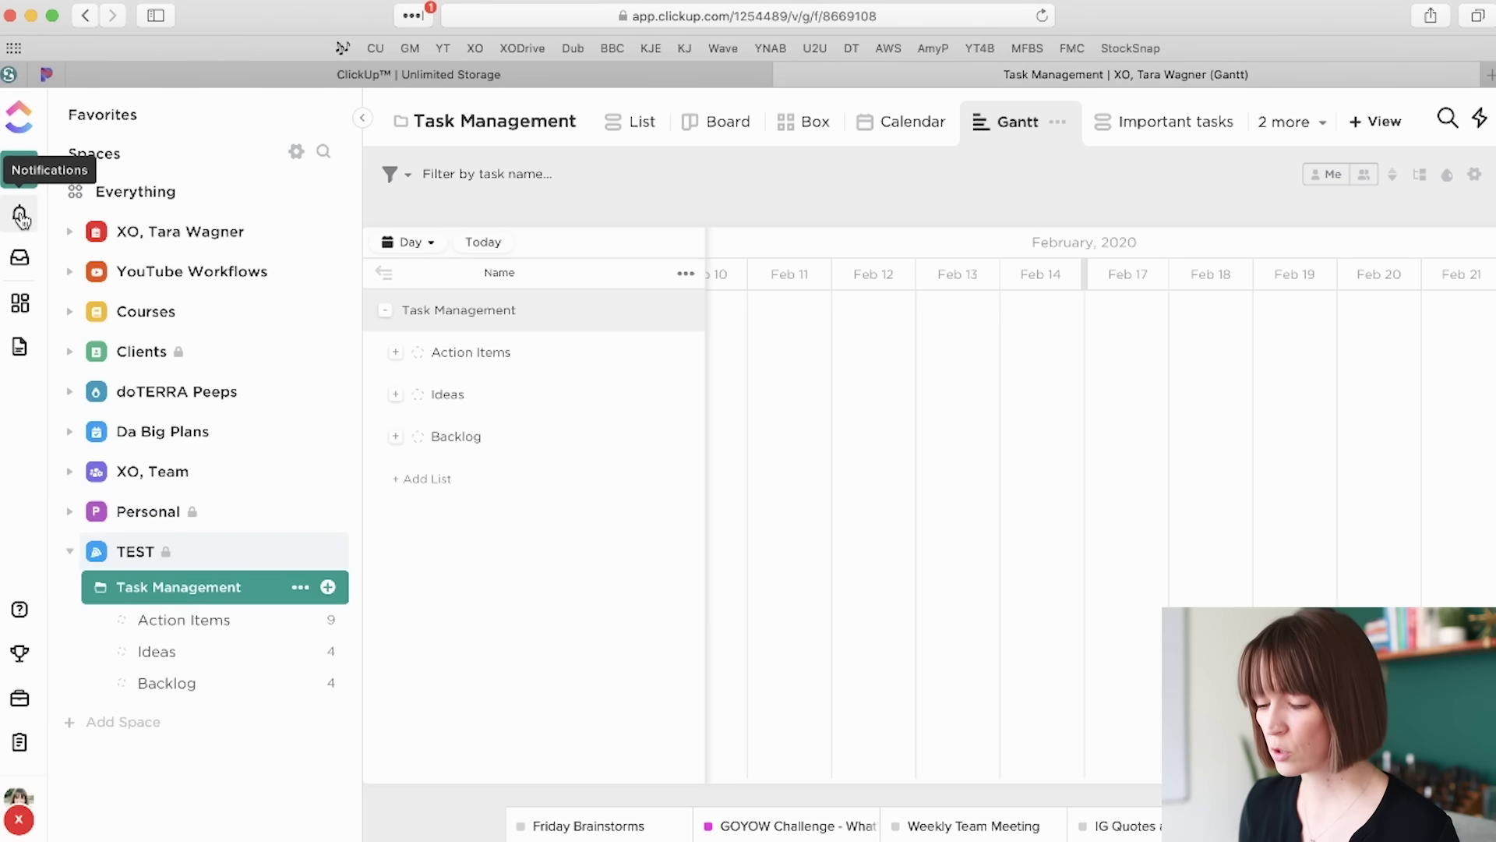
Step: Show the Notifications page with recent status changes and comments
left_click(20, 218)
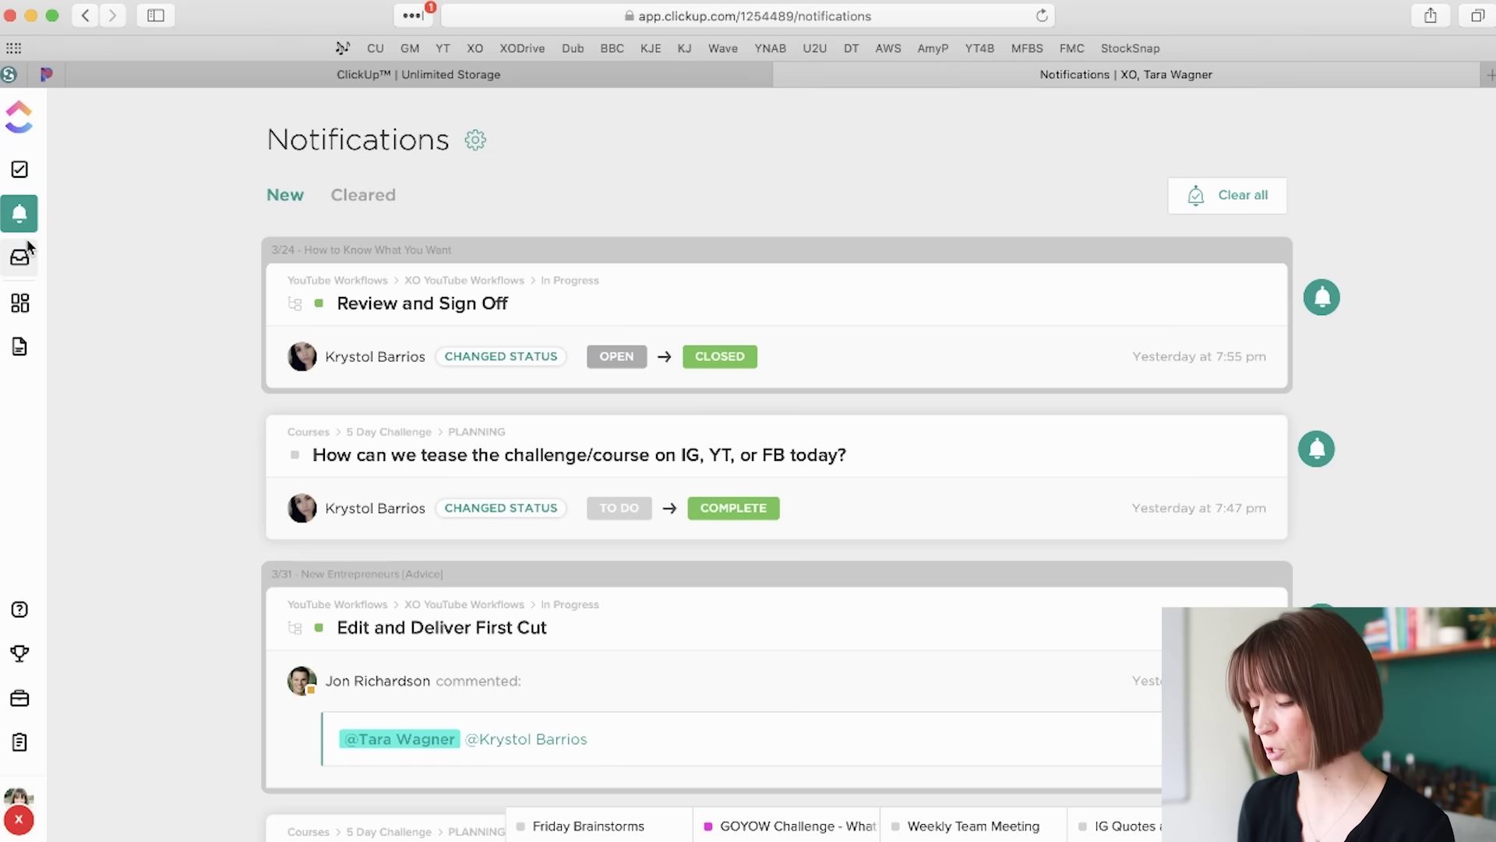
Step: Show the Inbox of today's tasks, then the Next tab of upcoming tasks
left_click(18, 263)
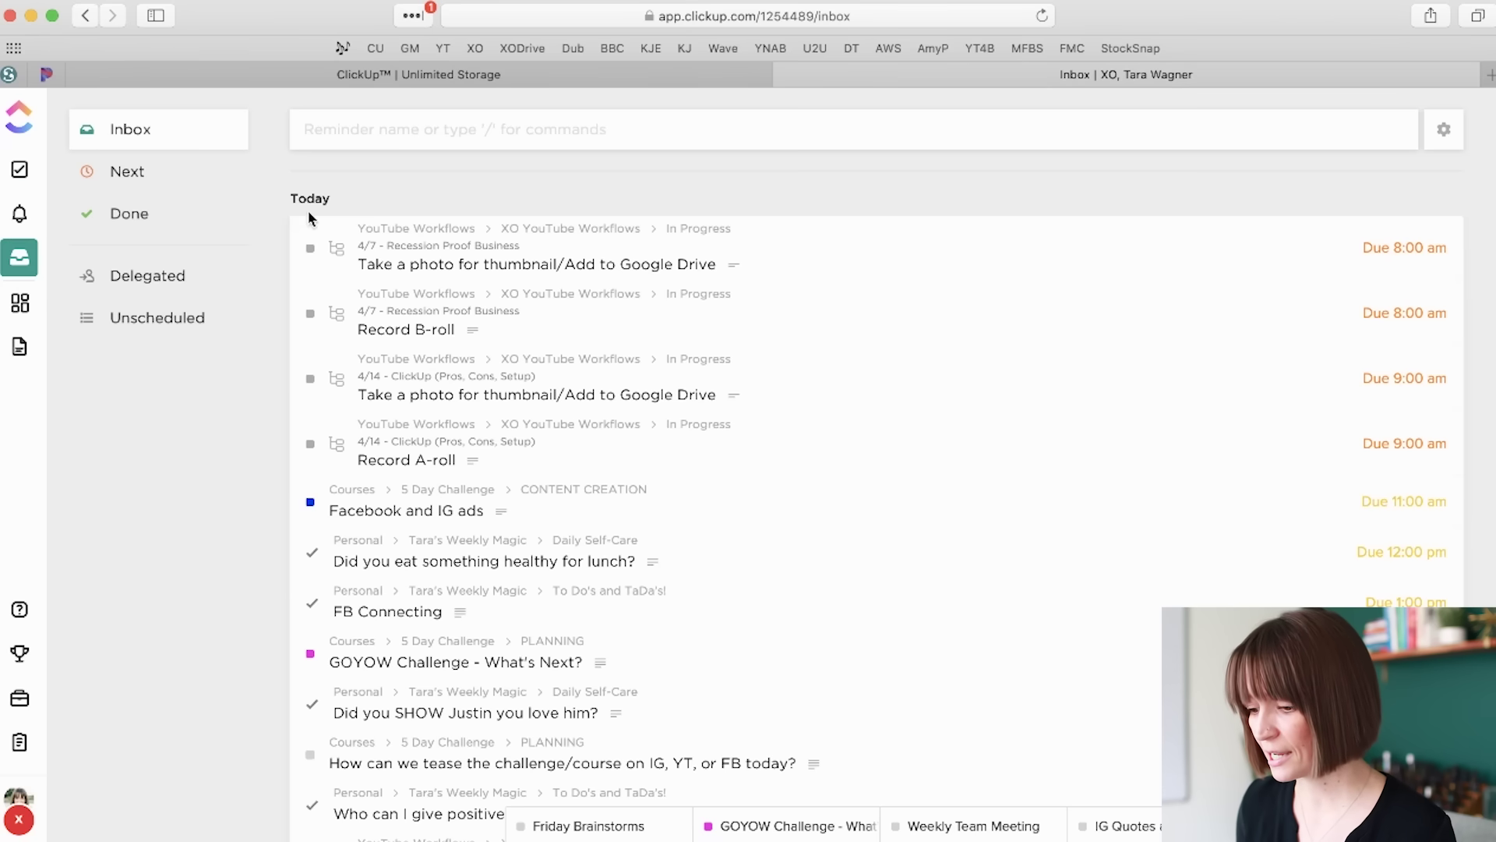
scroll(377, 462, "down", 3)
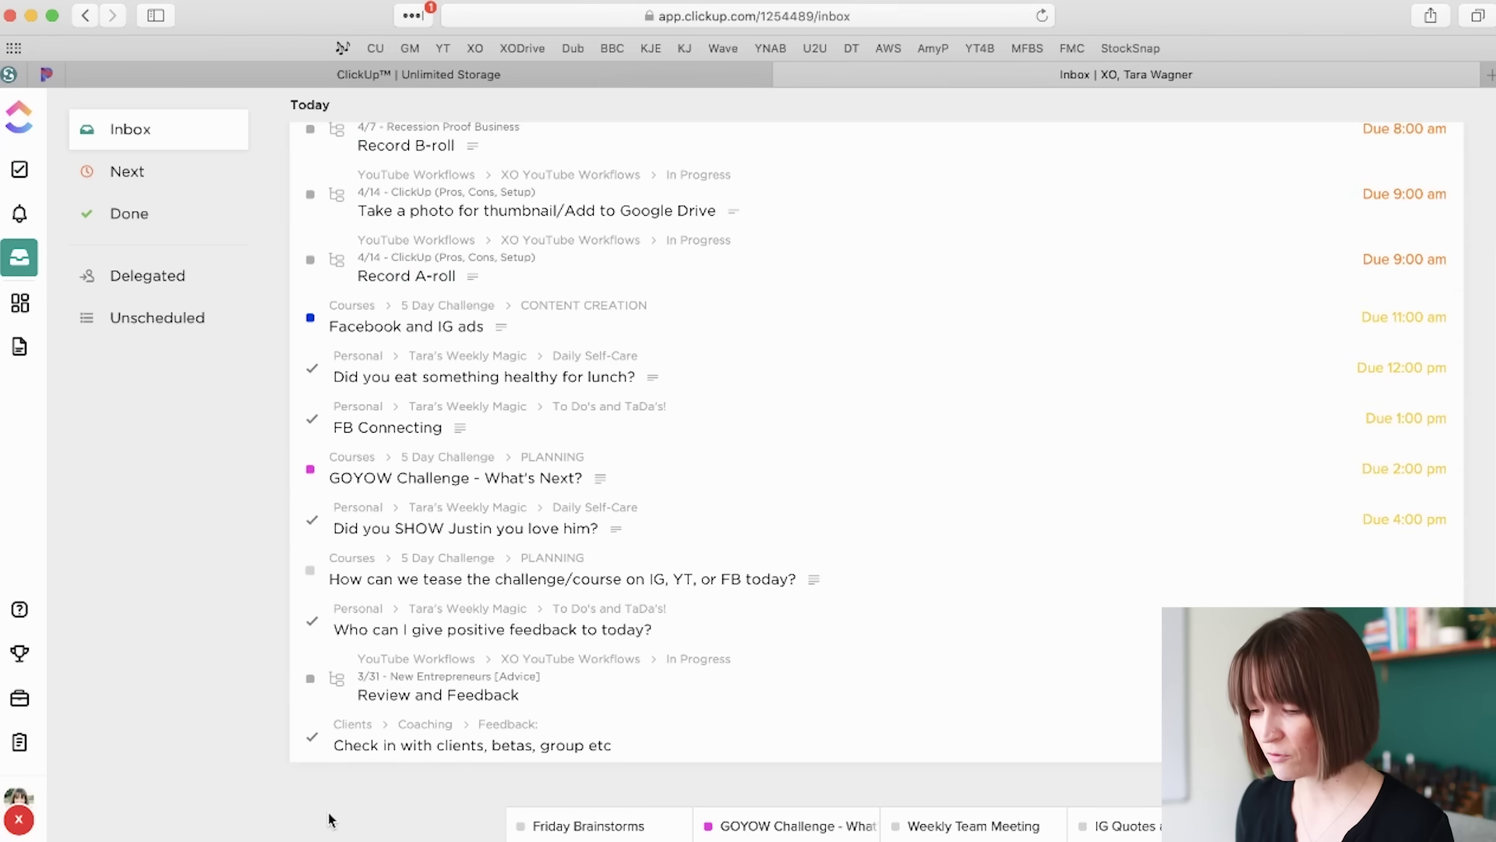
scroll(300, 642, "up", 3)
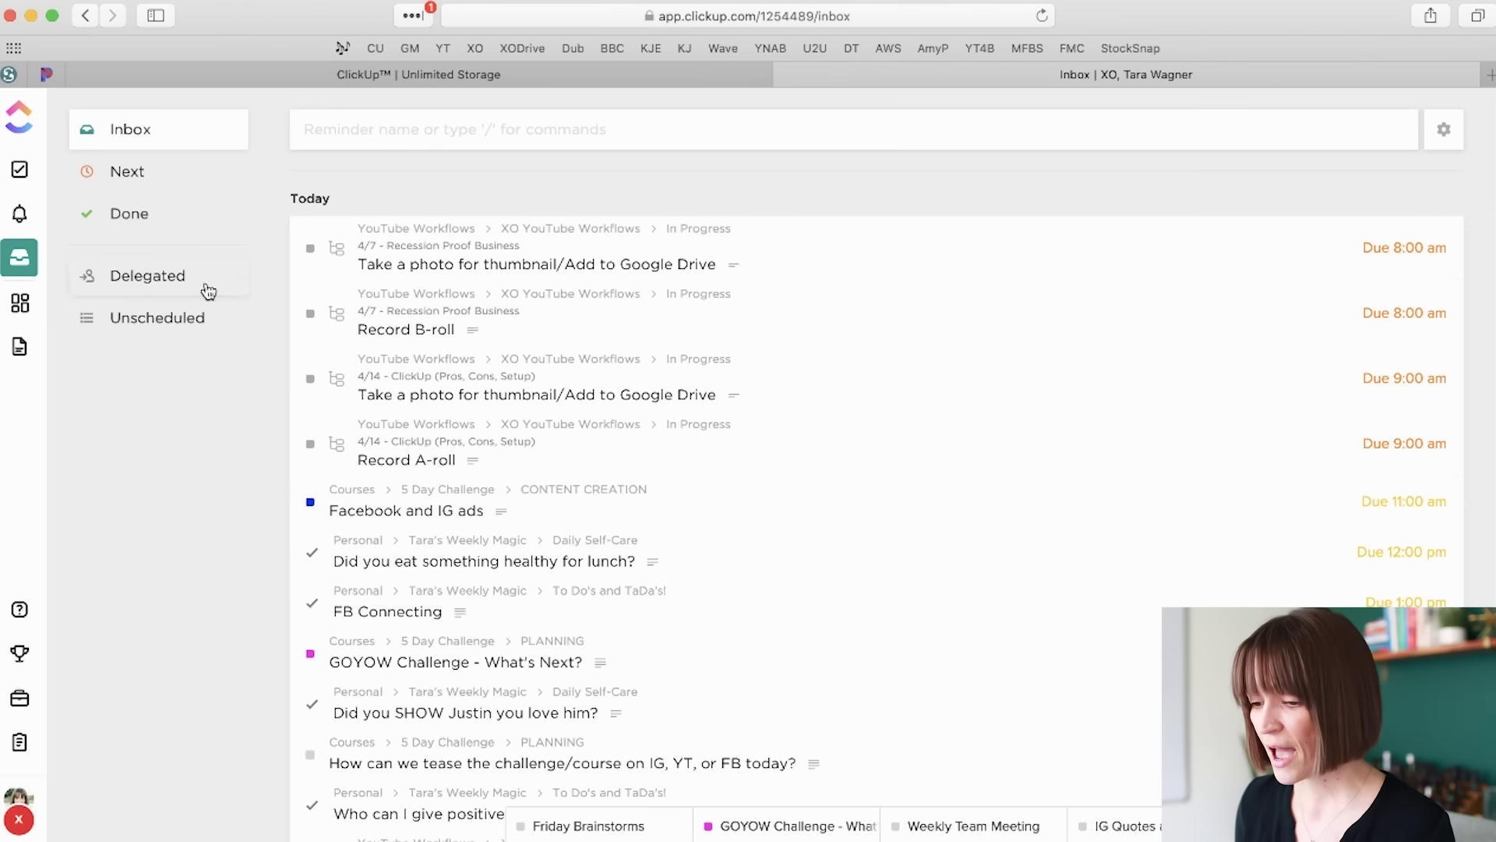
left_click(131, 176)
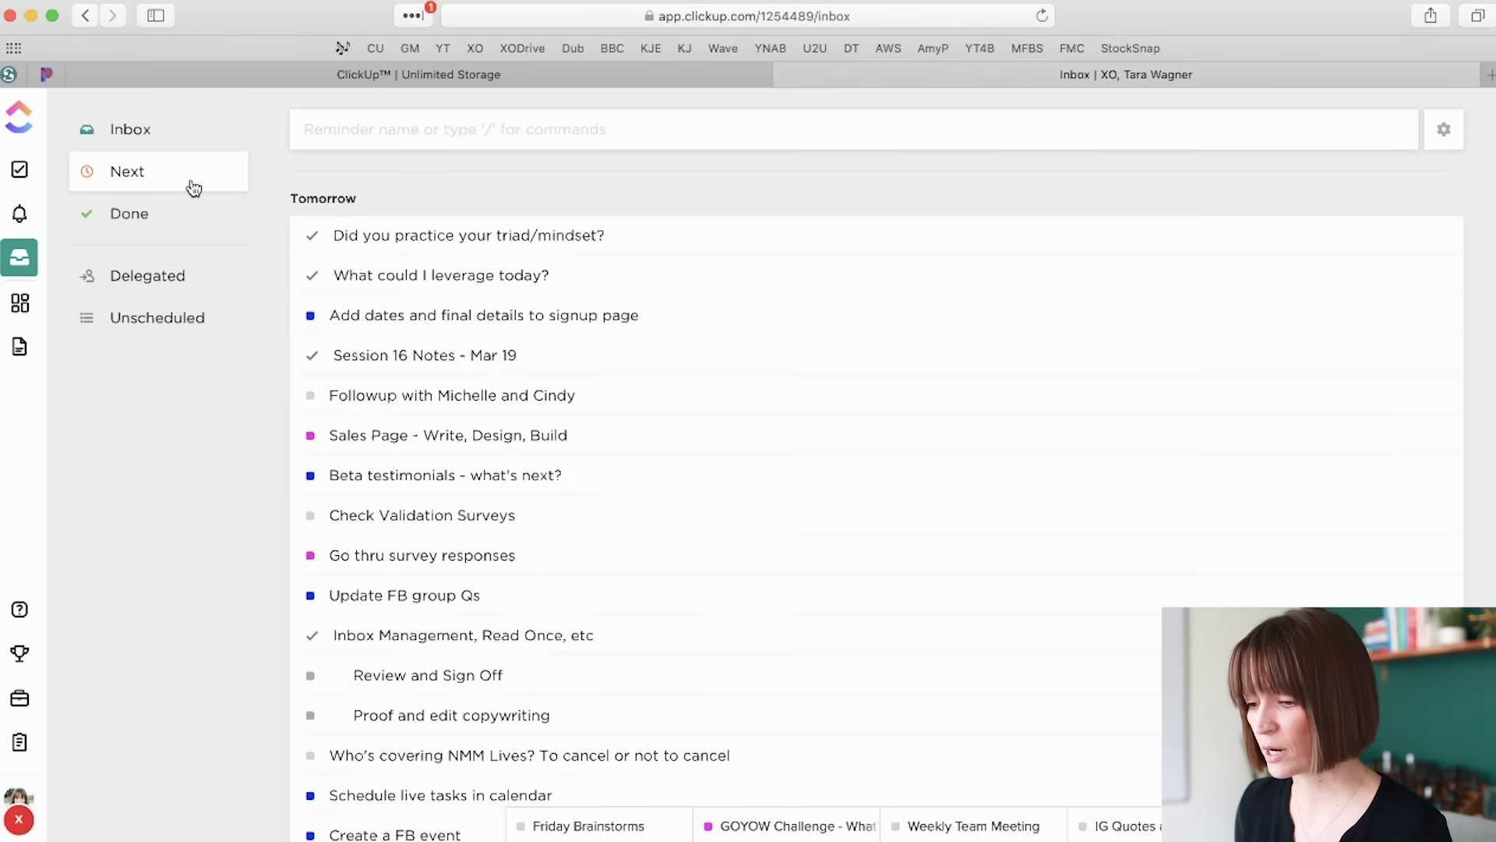
scroll(341, 415, "down", 5)
scroll(340, 414, "down", 5)
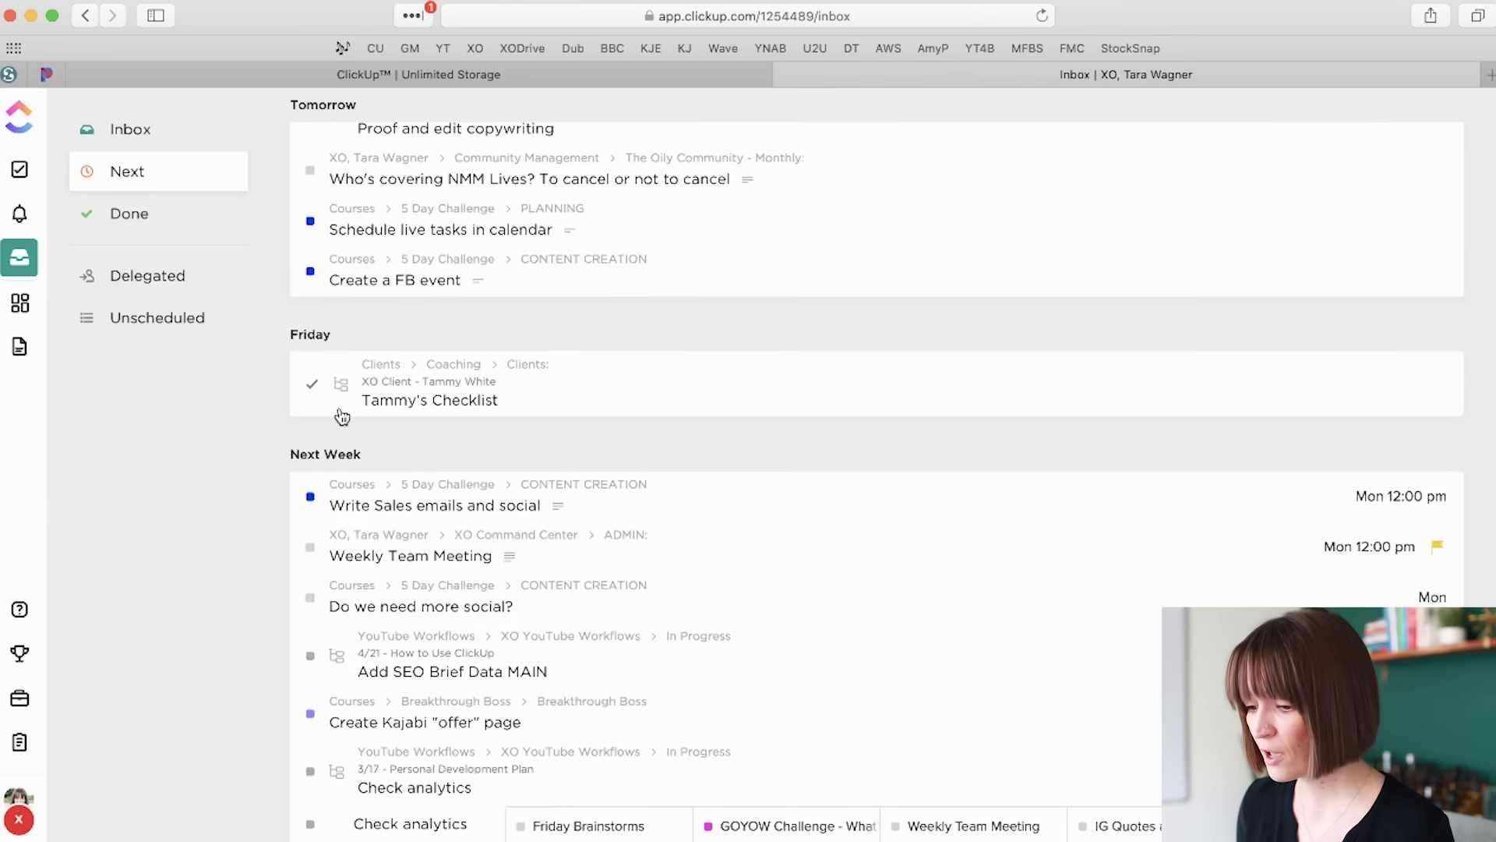
scroll(341, 416, "down", 3)
scroll(340, 415, "down", 3)
scroll(340, 416, "down", 5)
scroll(341, 415, "down", 3)
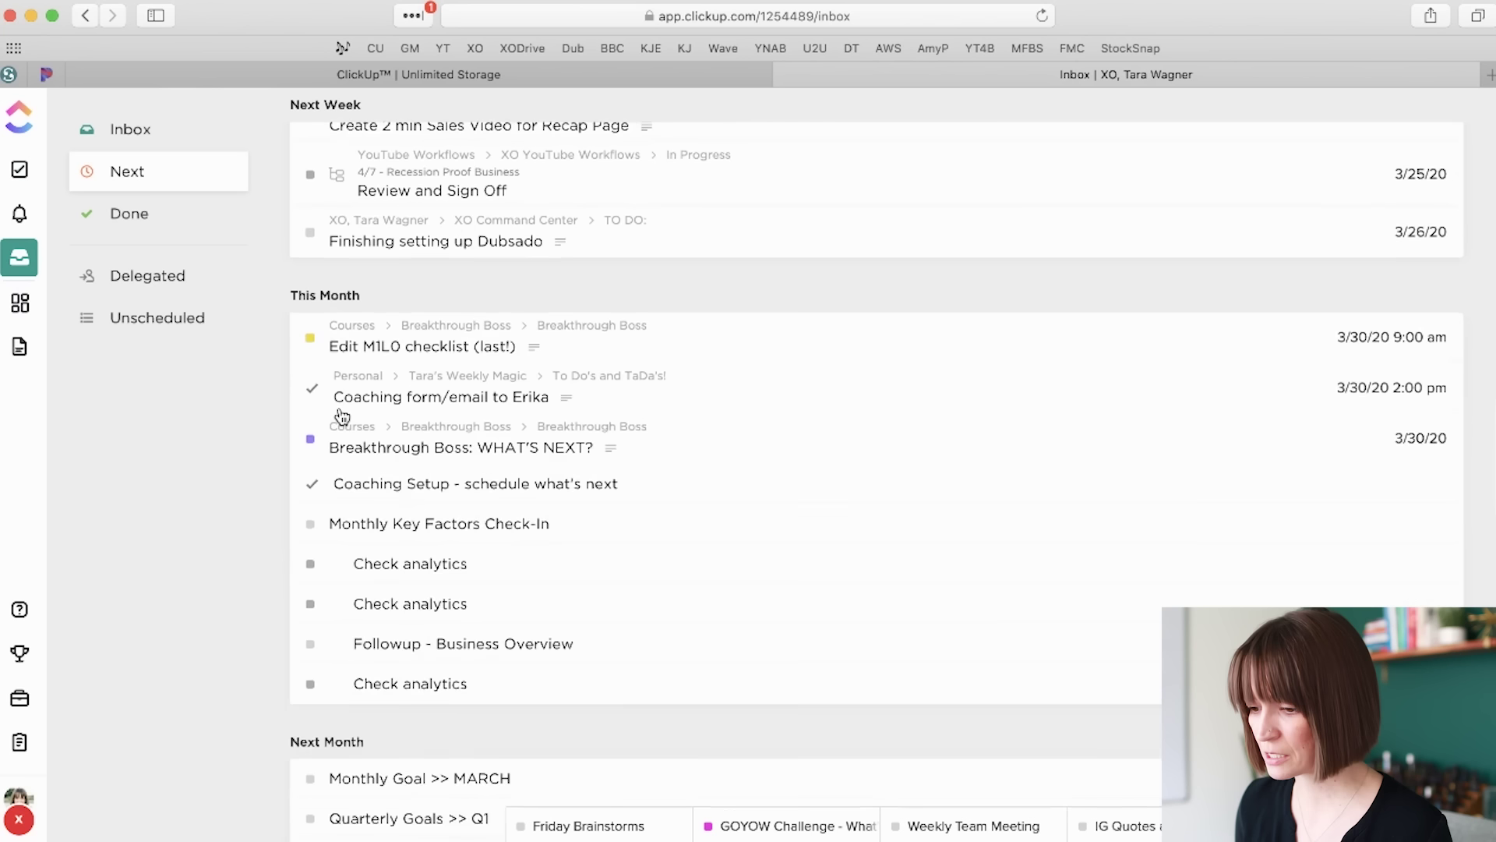
scroll(339, 415, "down", 2)
scroll(341, 415, "down", 3)
scroll(341, 416, "up", 10)
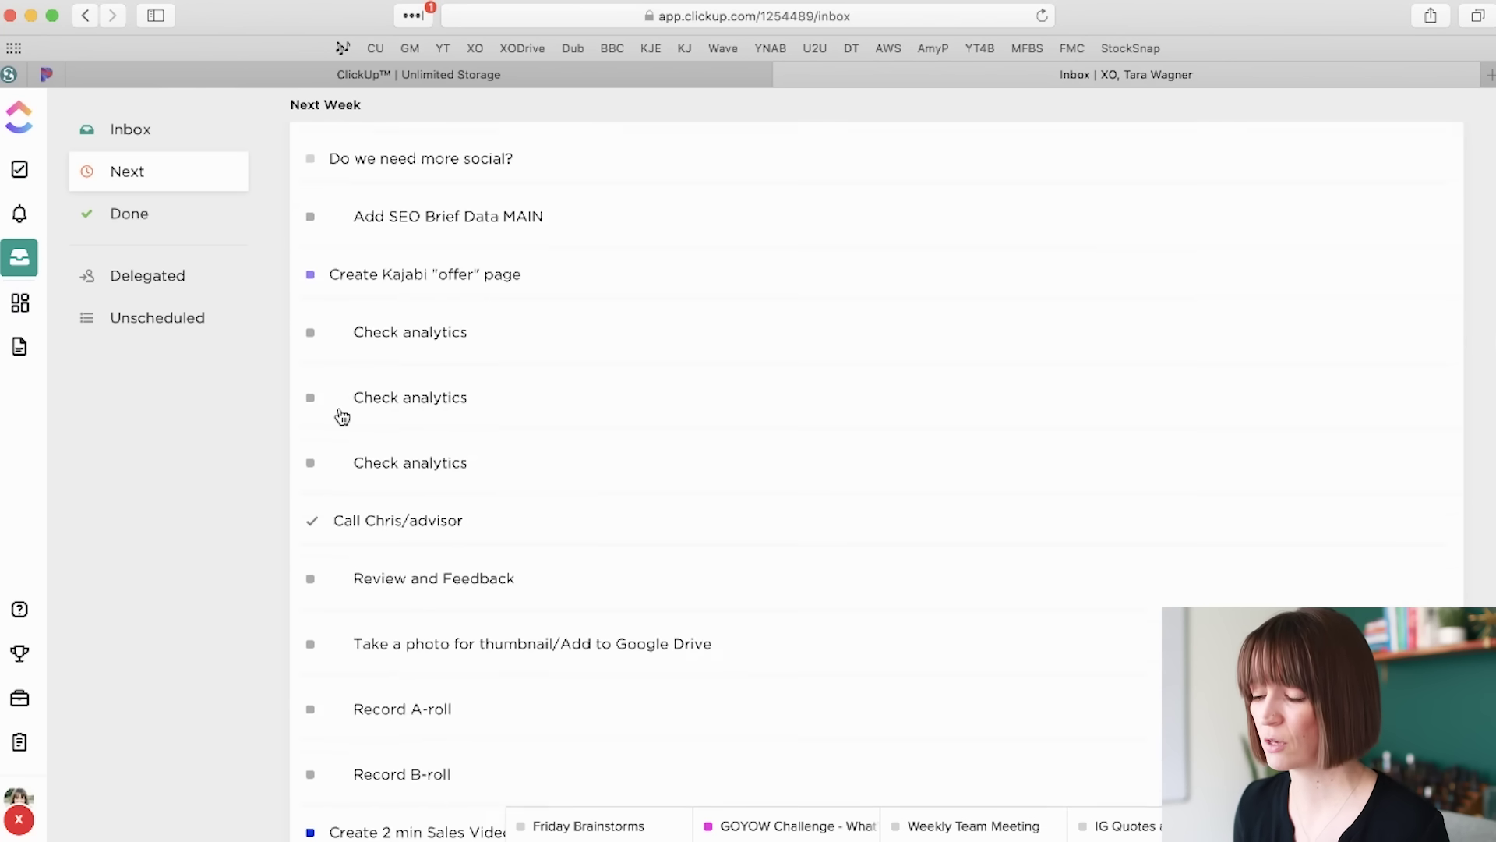
scroll(340, 415, "up", 10)
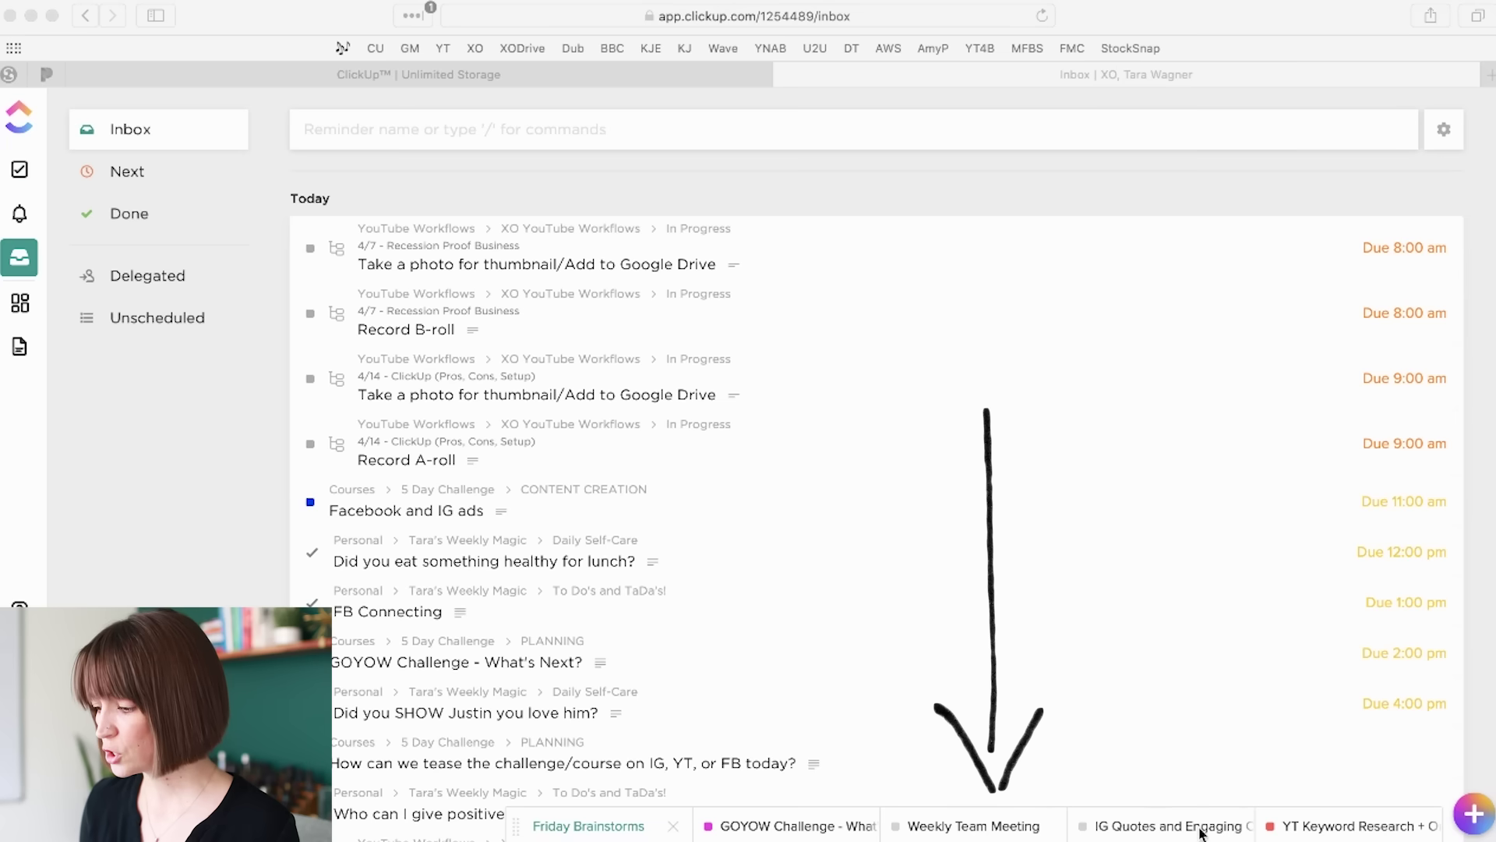
left_click(1325, 829)
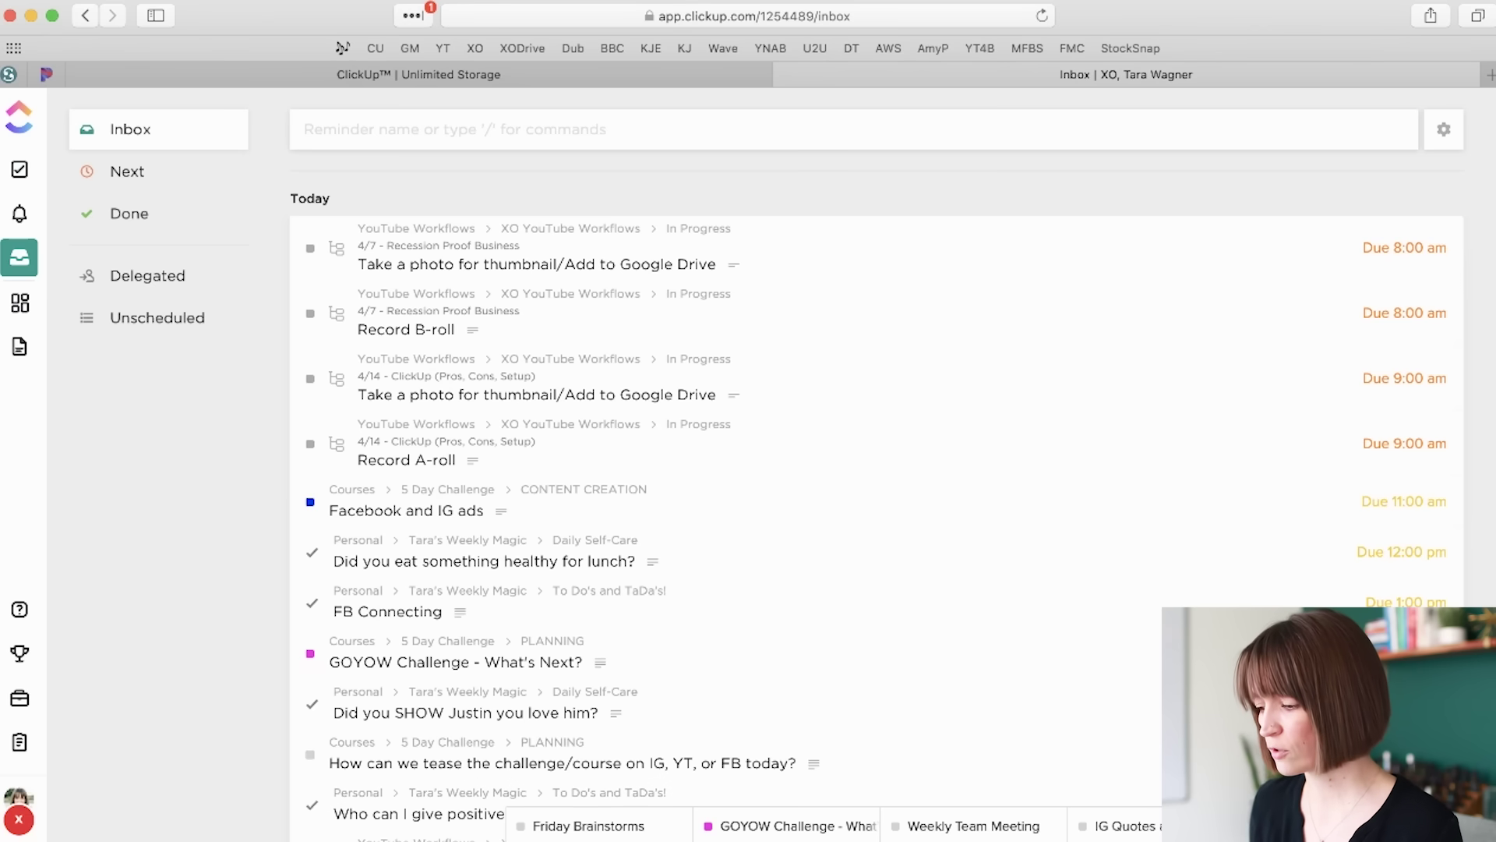
Step: Return to the TEST space's Task Management folder Gantt view from the sidebar
left_click(20, 172)
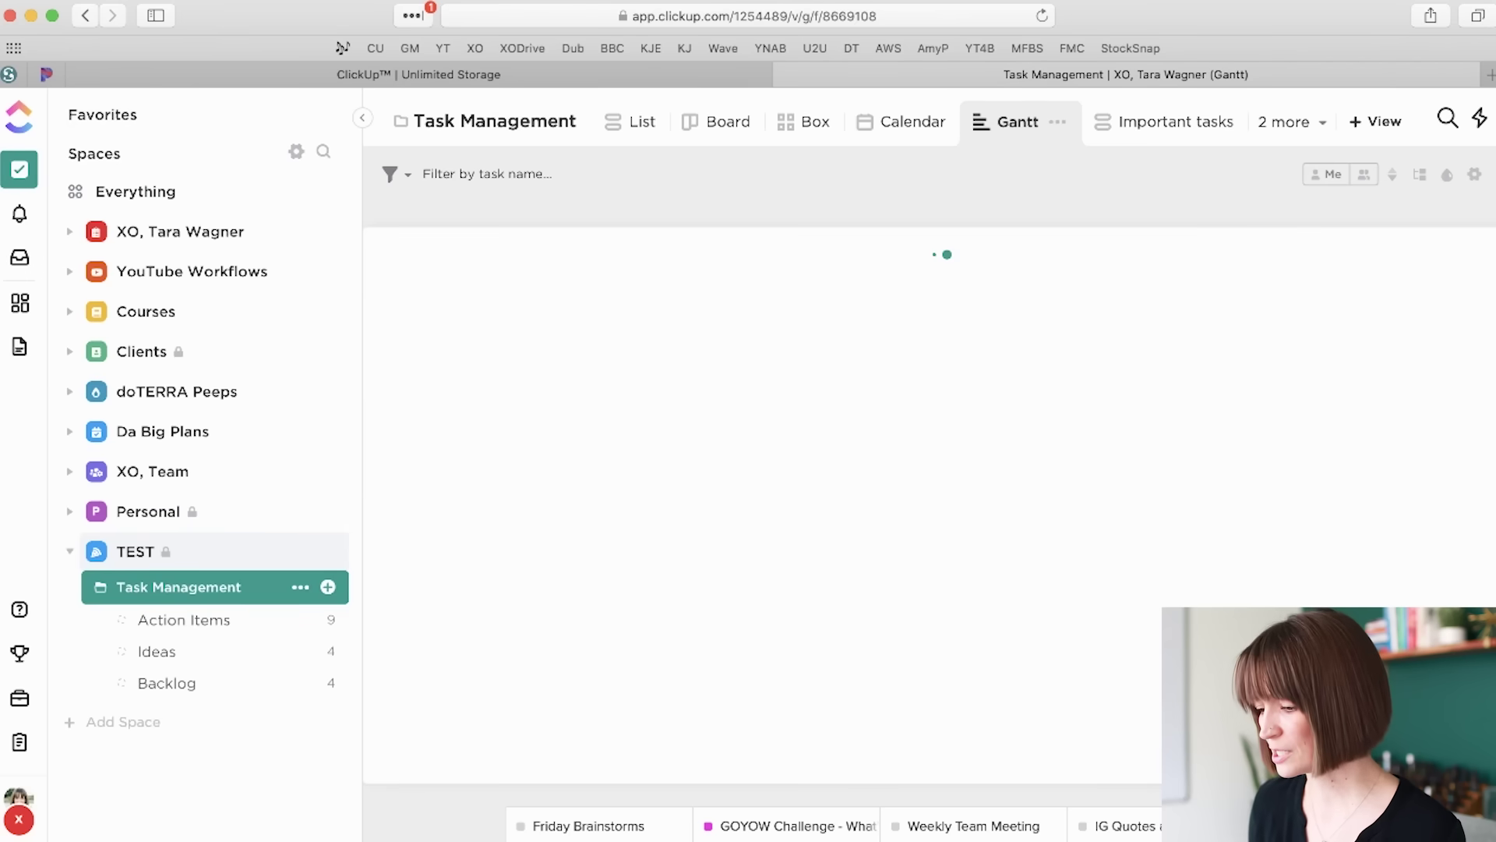